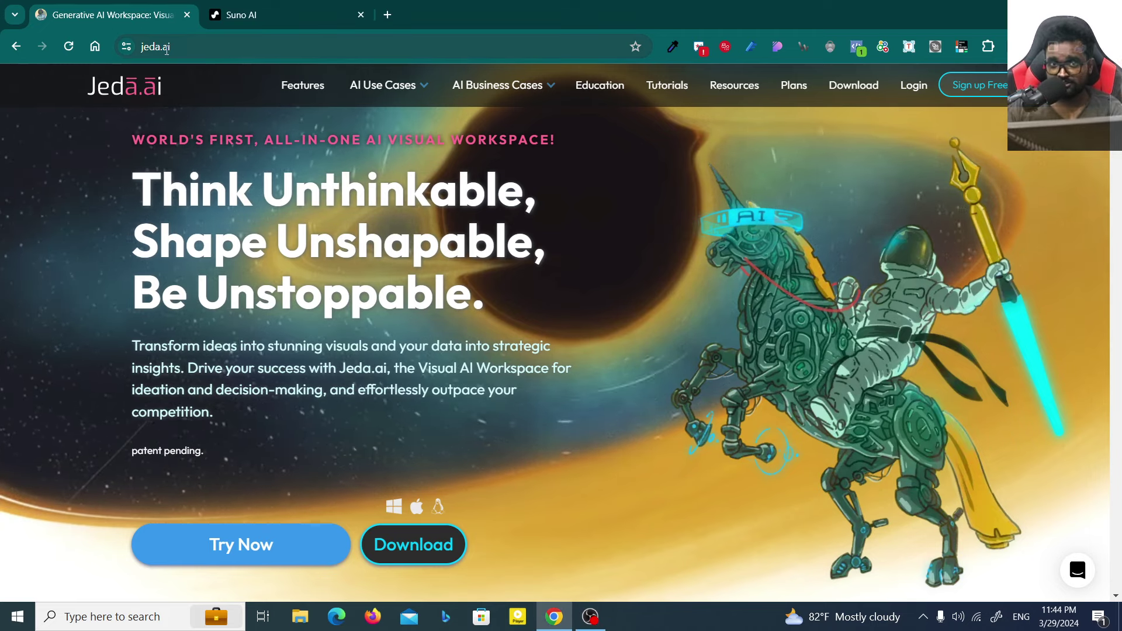
# Open the Jeda.ai login in a new tab, then return to the Suno AI site
pyautogui.click(261, 16)
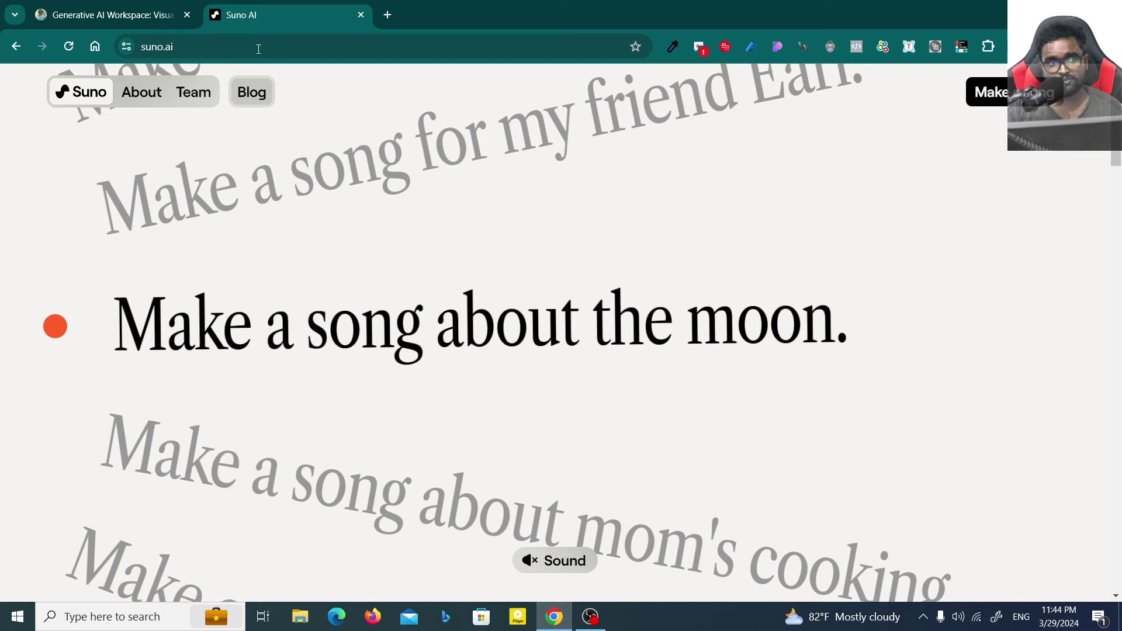
pyautogui.hotkey('ctrl', 'shift', 'Tab')
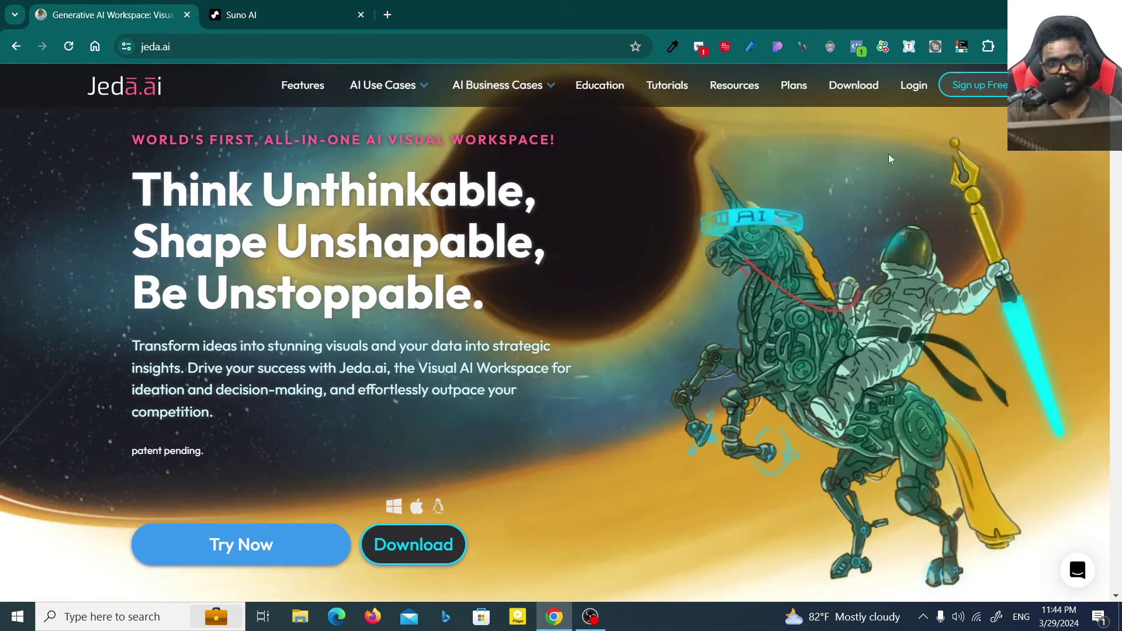
pyautogui.click(910, 87)
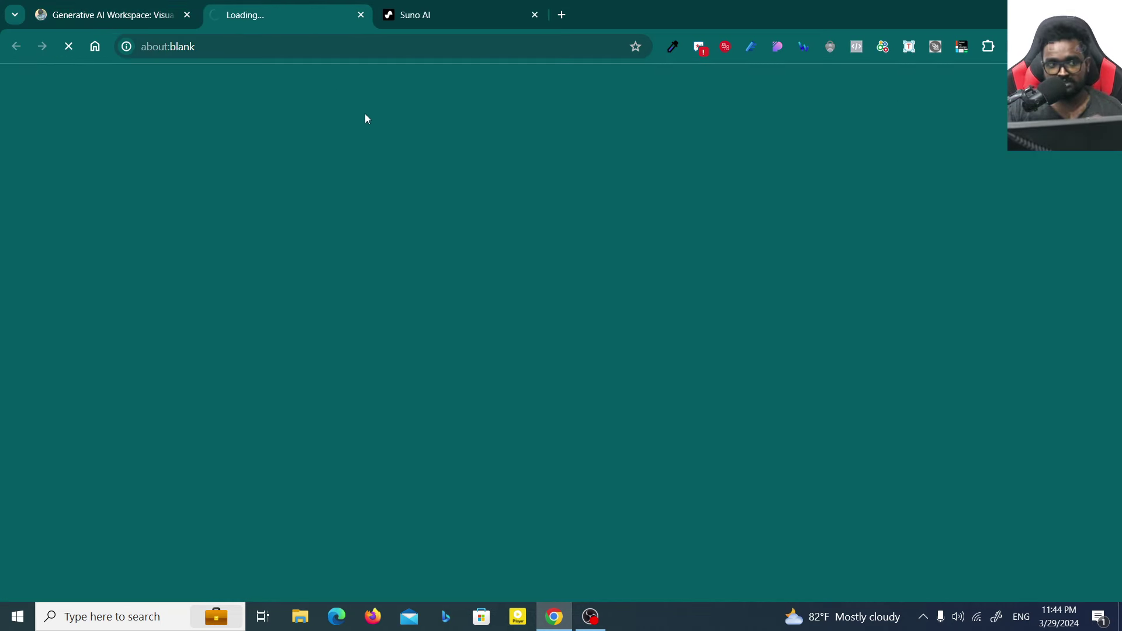
pyautogui.click(426, 17)
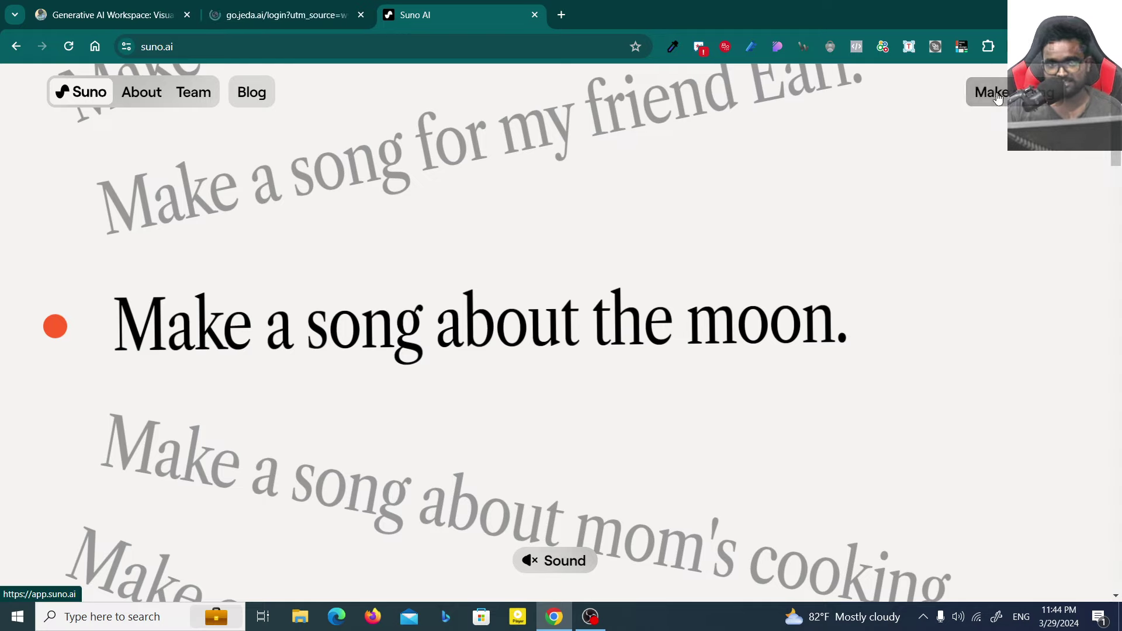
pyautogui.hotkey('ctrl', '1')
pyautogui.click(258, 14)
pyautogui.hotkey('ctrl', 'shift', 'Tab')
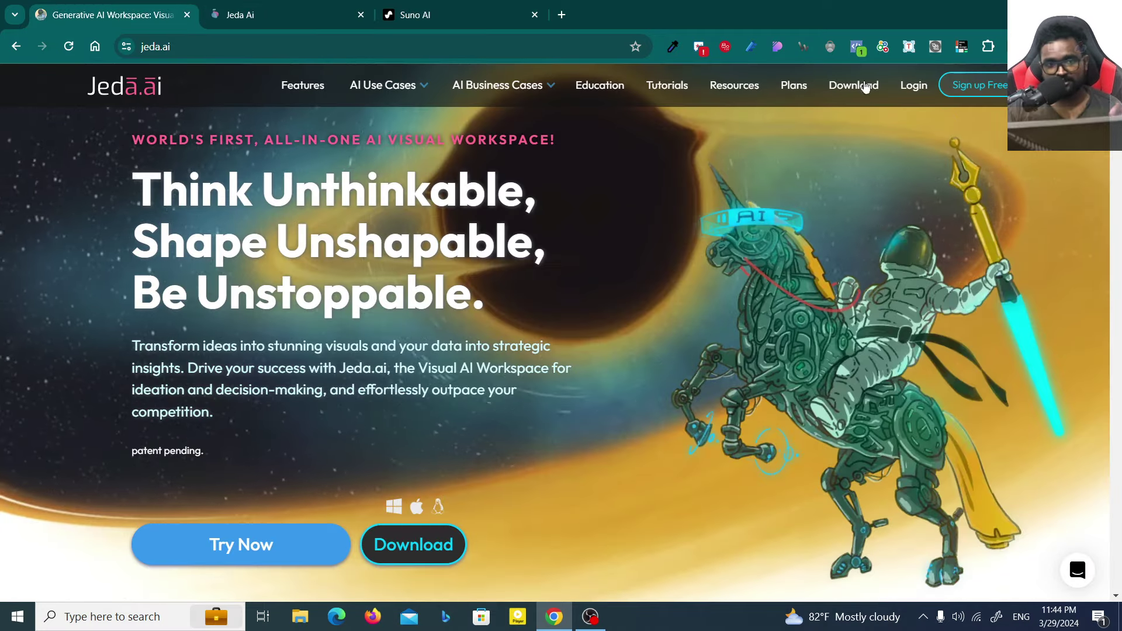
pyautogui.click(425, 12)
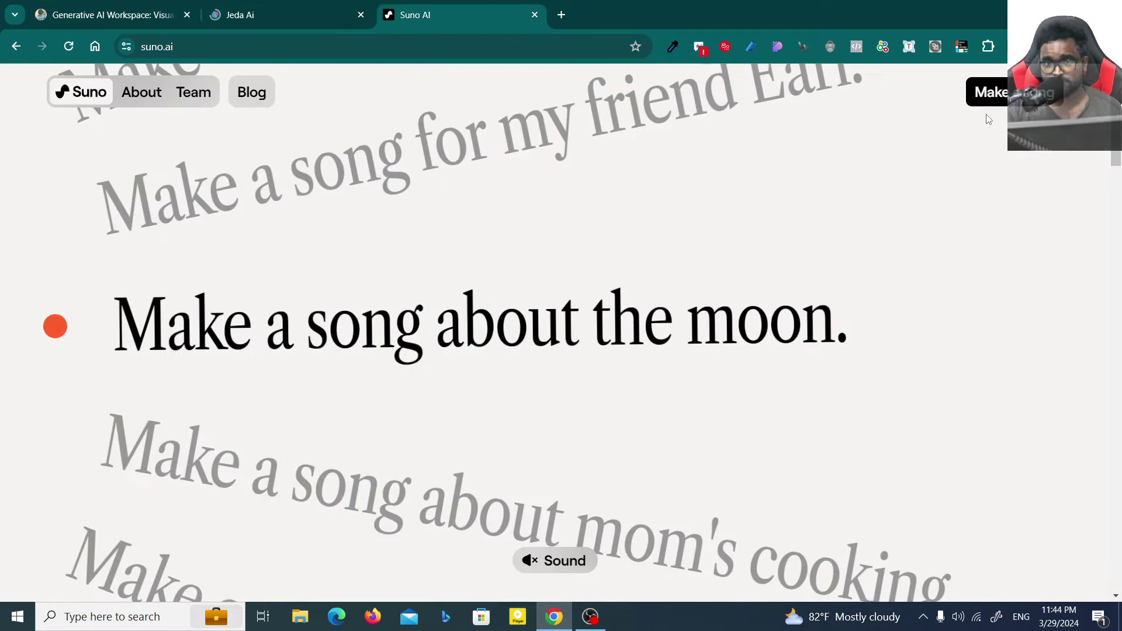
# Load Suno's Explore and Create pages and start a new Jeda.ai workspace
pyautogui.click(996, 92)
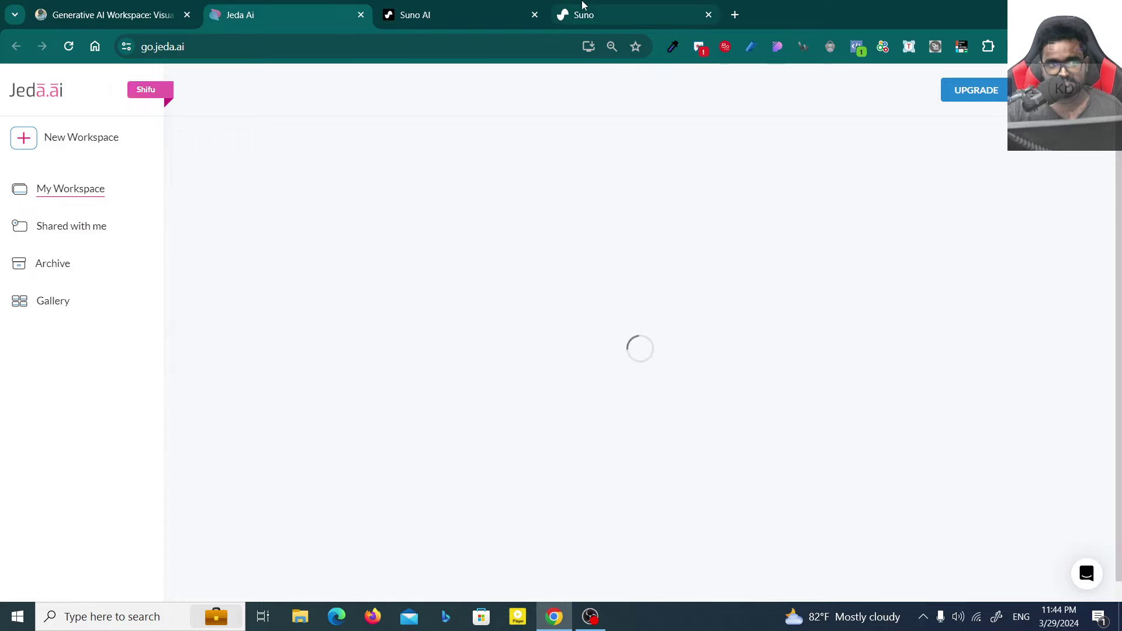
pyautogui.click(582, 10)
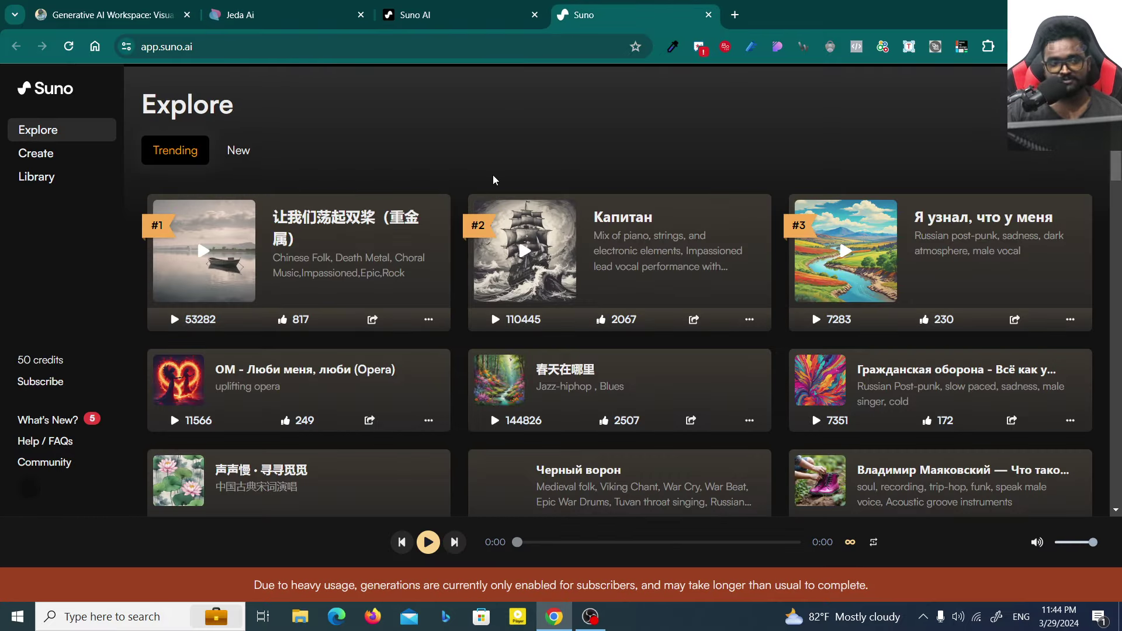
pyautogui.click(241, 14)
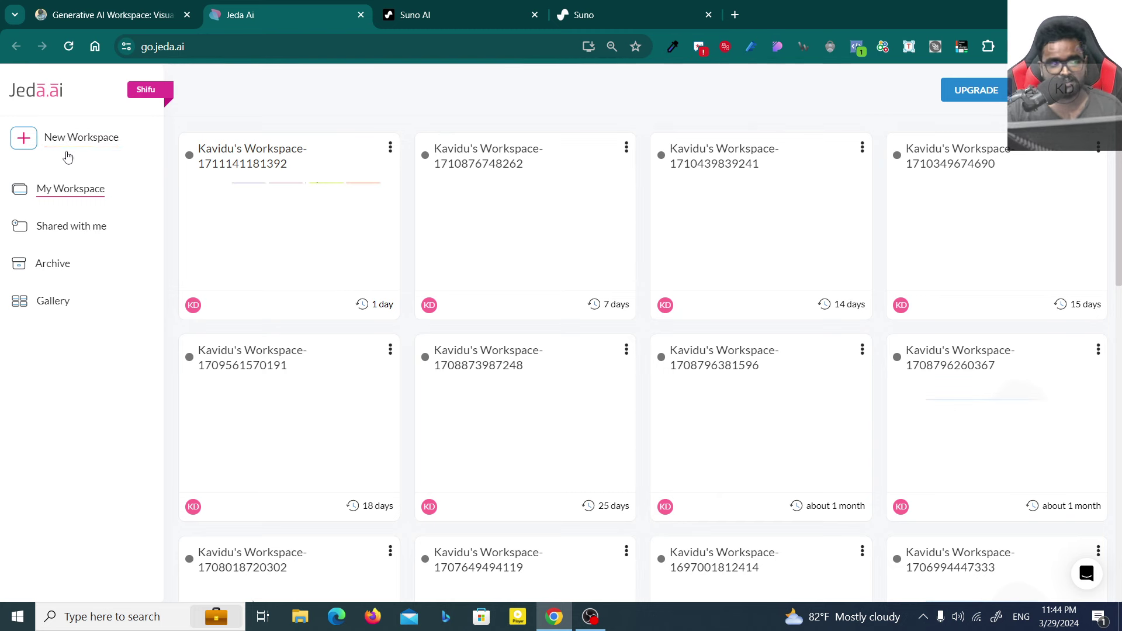
pyautogui.click(55, 142)
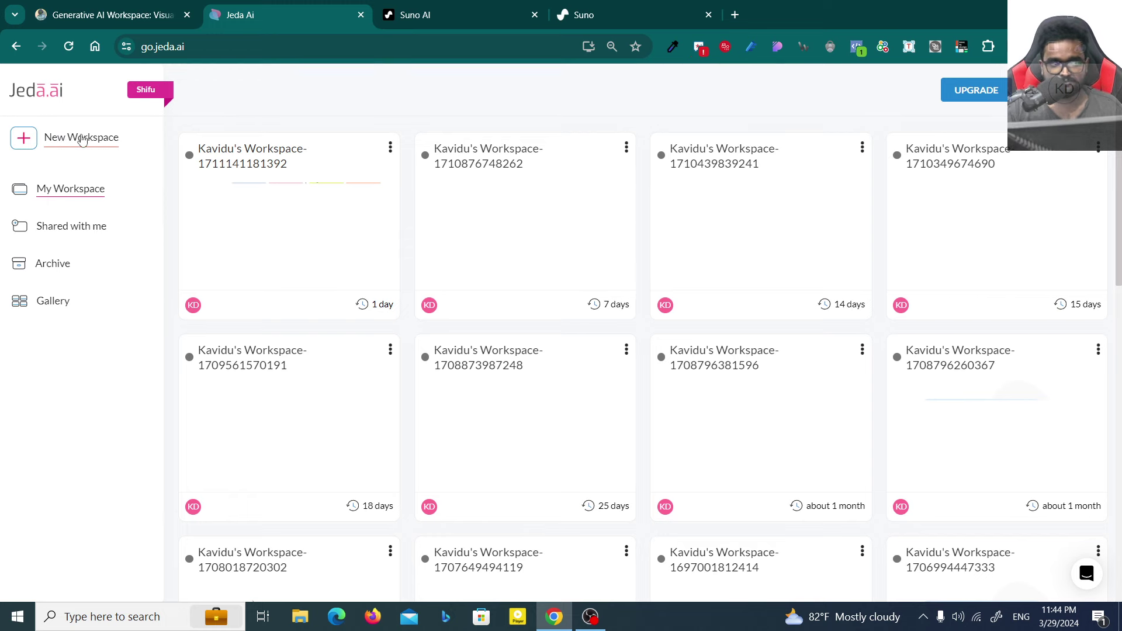
pyautogui.click(582, 15)
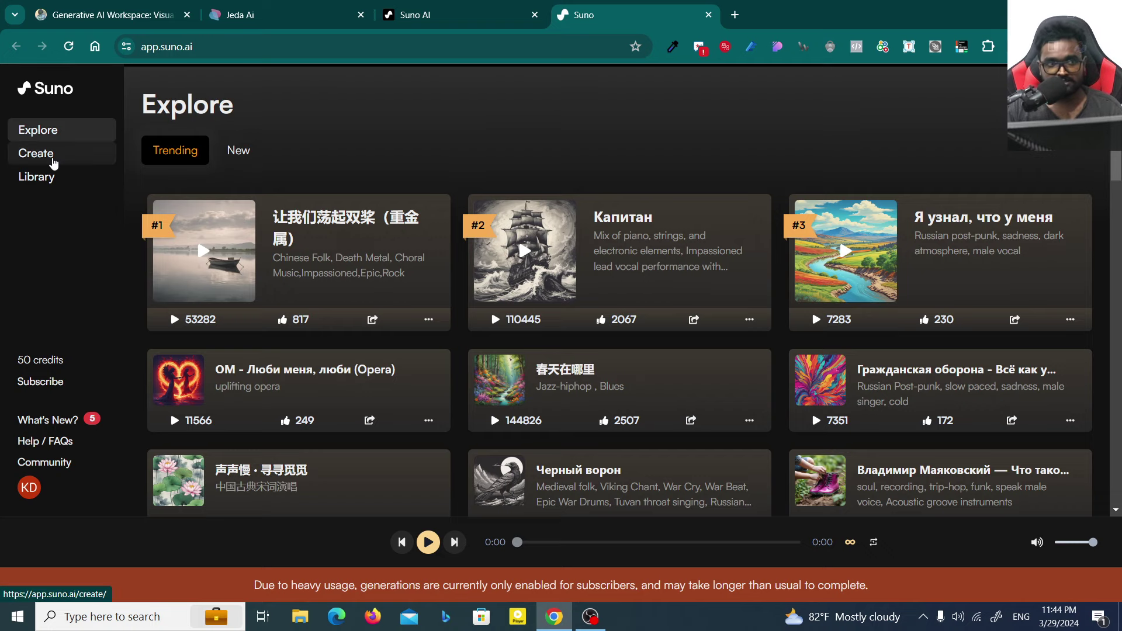
pyautogui.click(65, 157)
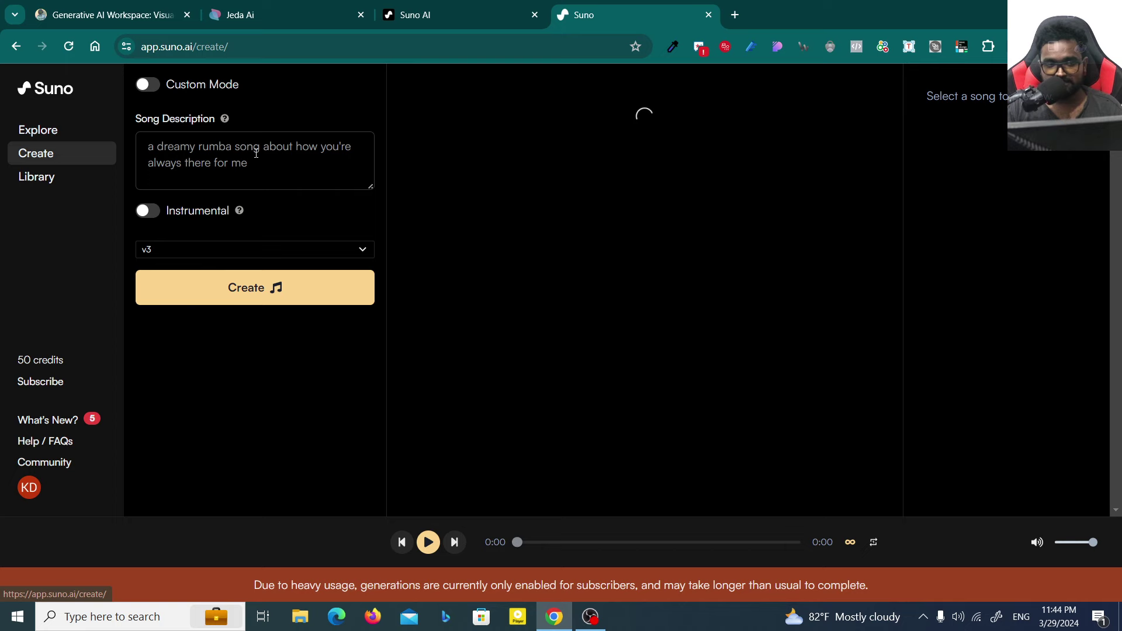
pyautogui.click(251, 11)
# Create a blank Jeda.ai workspace and set the AI output mode to Text
pyautogui.click(91, 142)
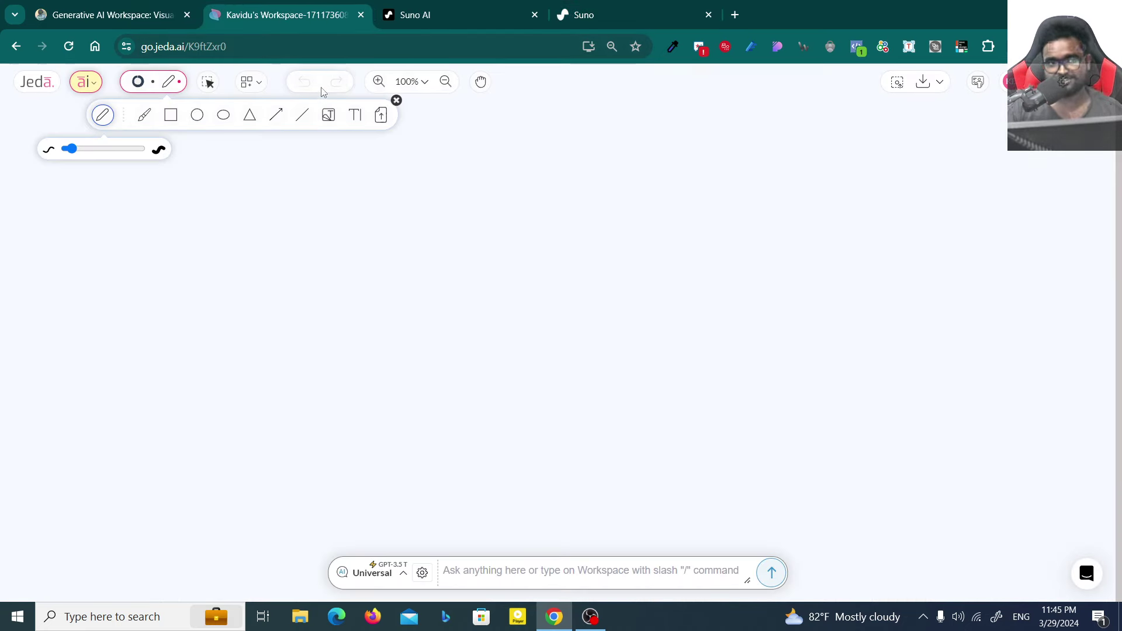
pyautogui.click(578, 14)
pyautogui.click(286, 15)
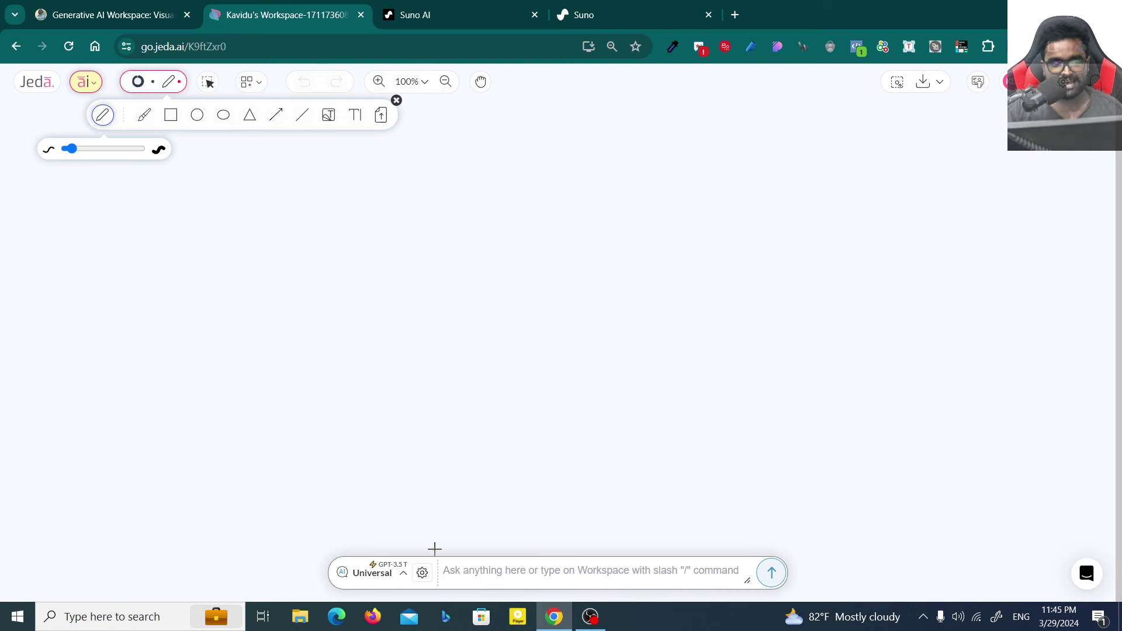
pyautogui.click(392, 573)
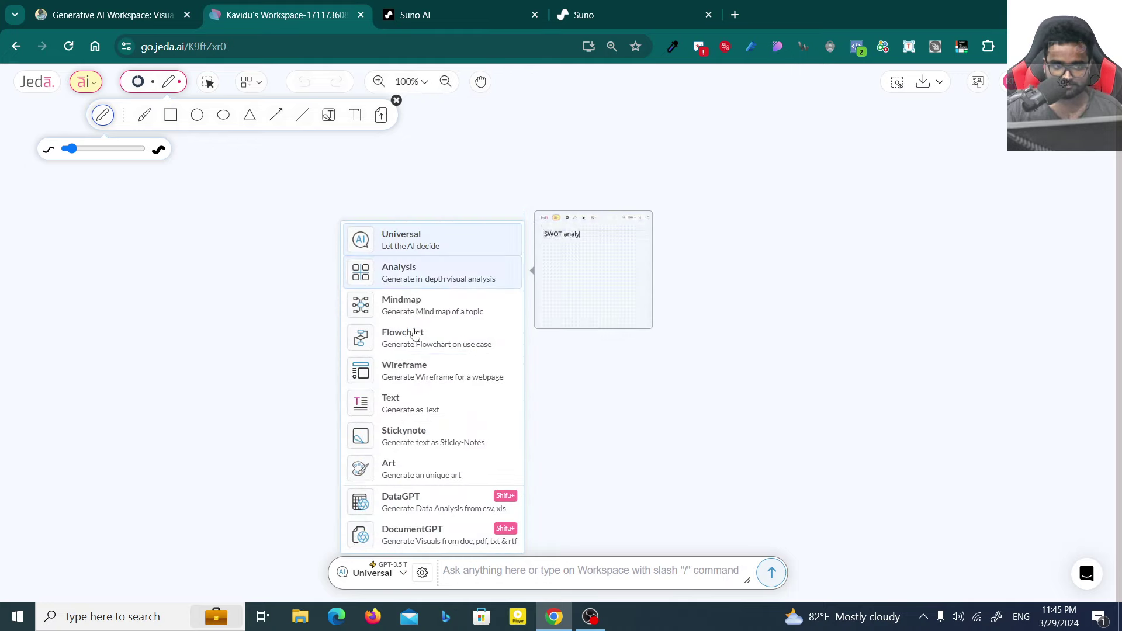
pyautogui.click(413, 407)
pyautogui.click(381, 573)
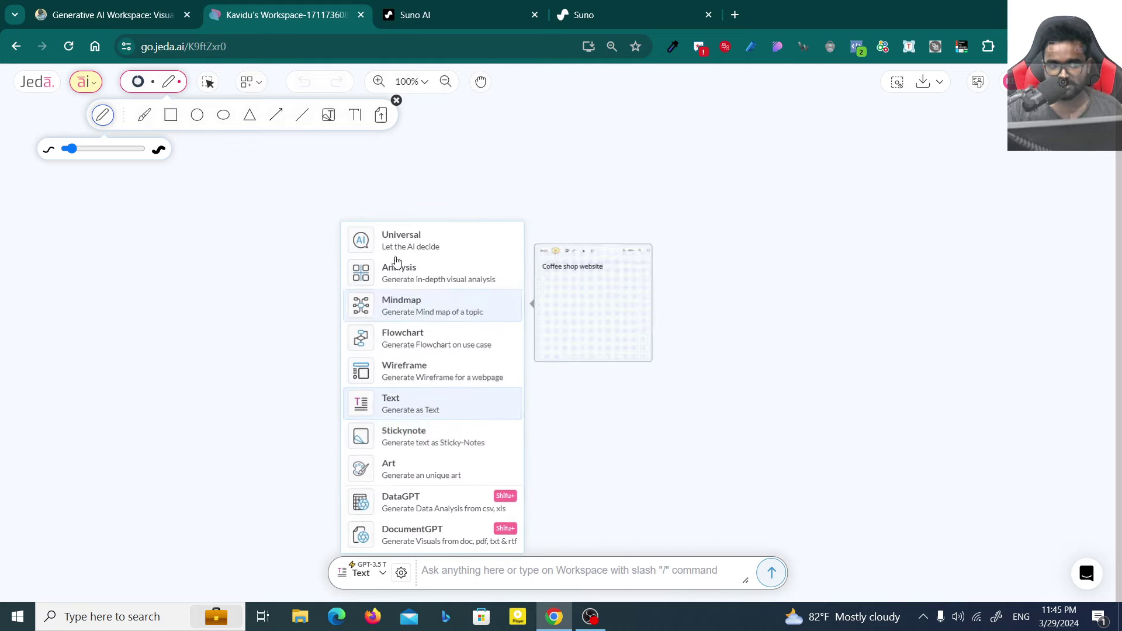
pyautogui.click(414, 407)
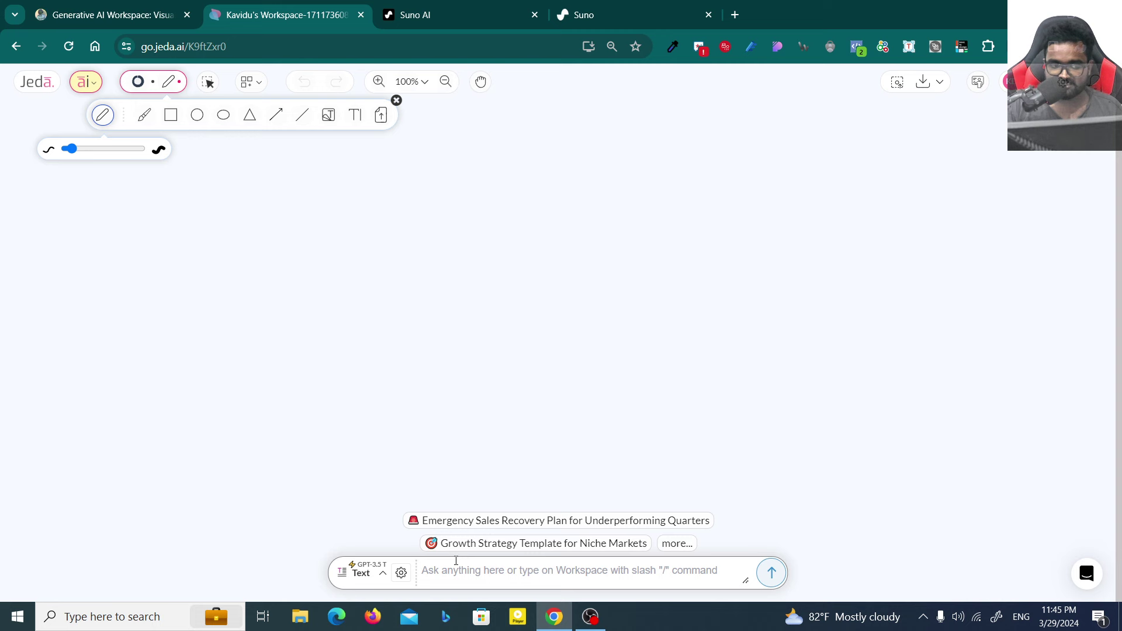
# Choose GPT-4 Turbo as the AI model in the prompt settings
pyautogui.click(401, 574)
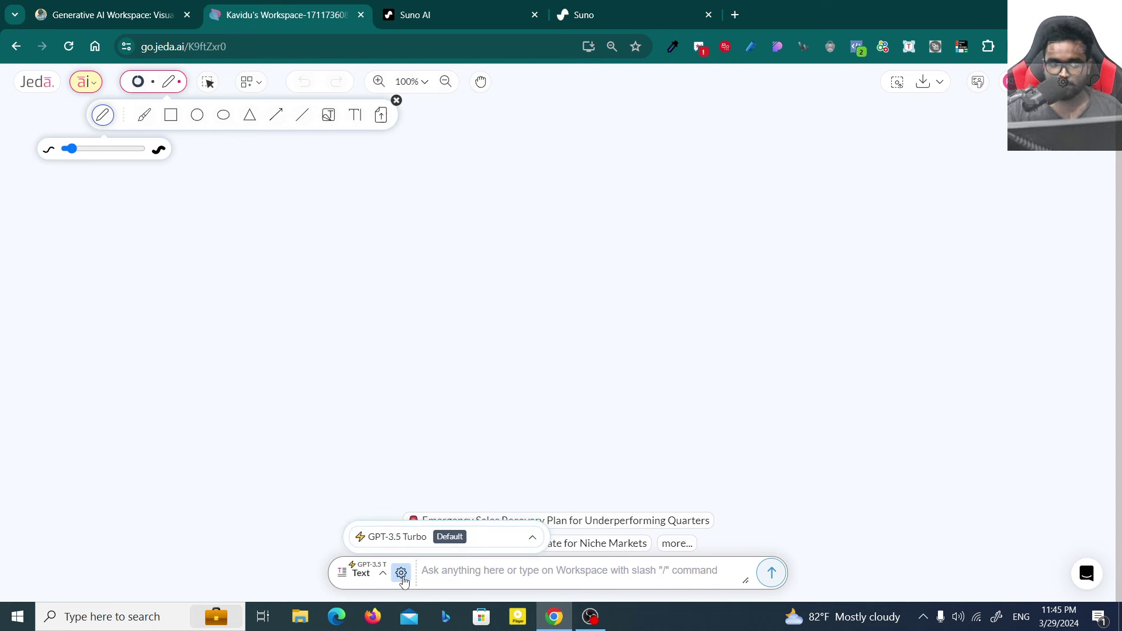
pyautogui.click(413, 535)
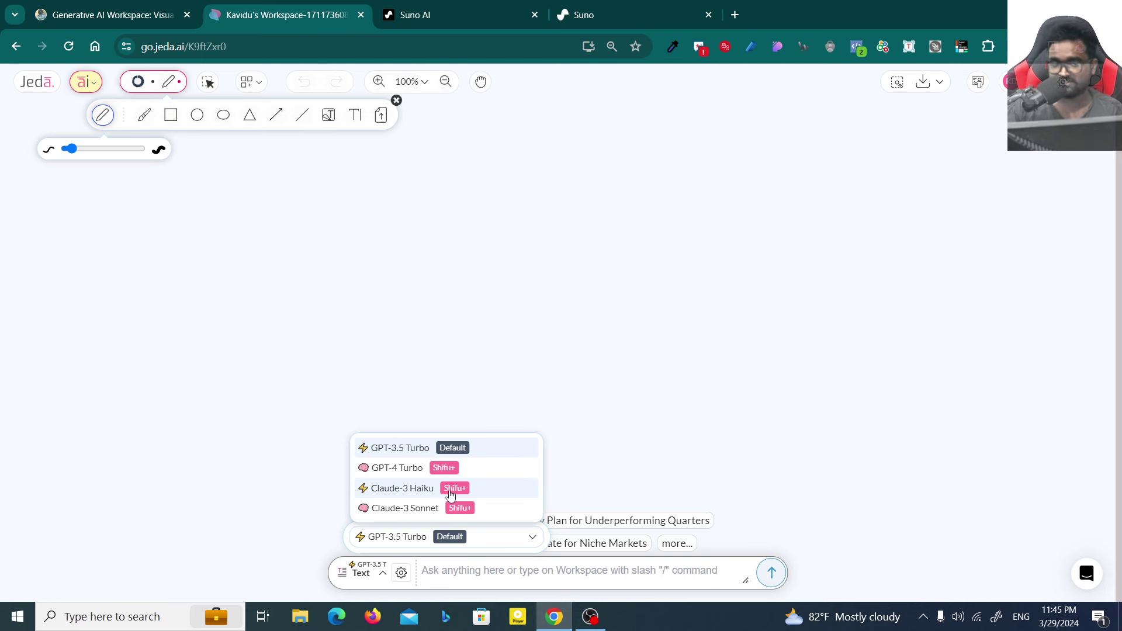
pyautogui.click(412, 470)
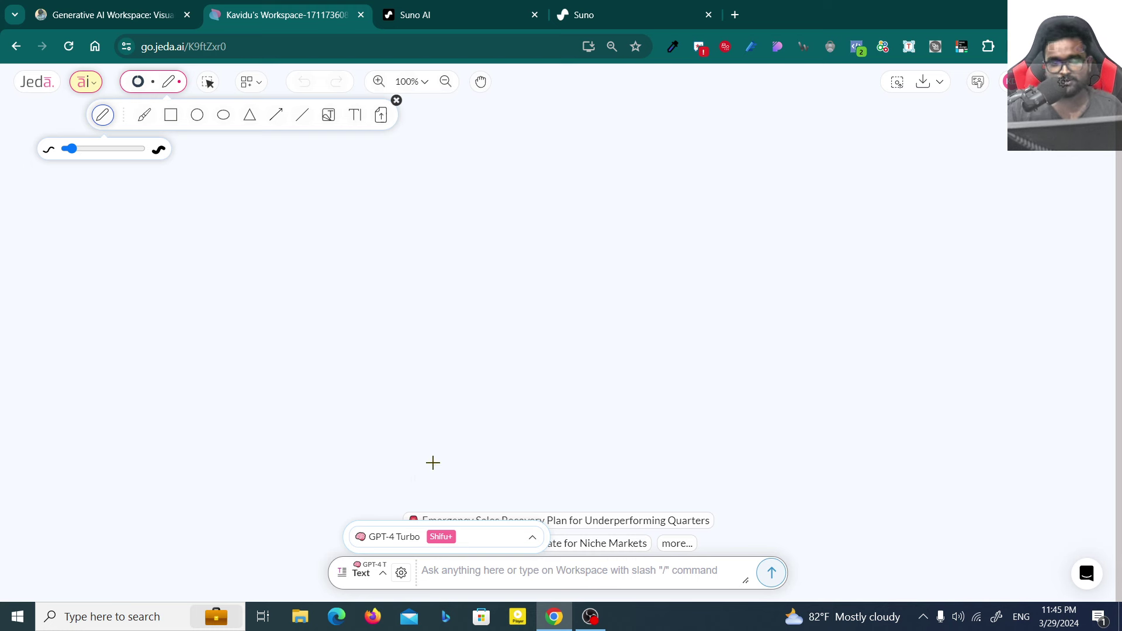
pyautogui.click(407, 535)
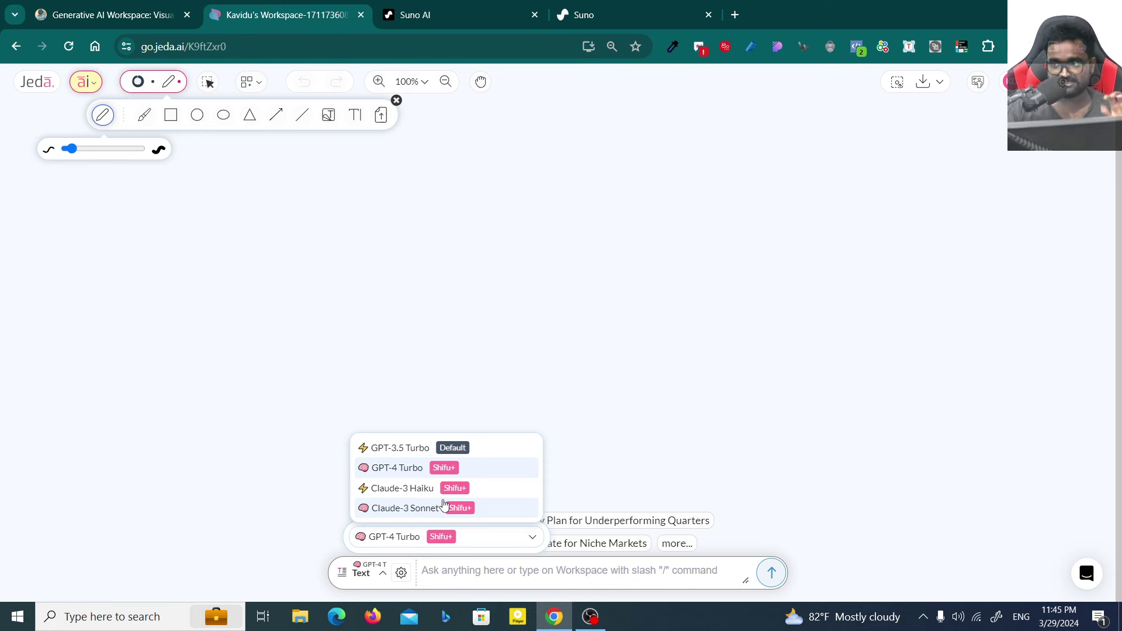
pyautogui.click(392, 469)
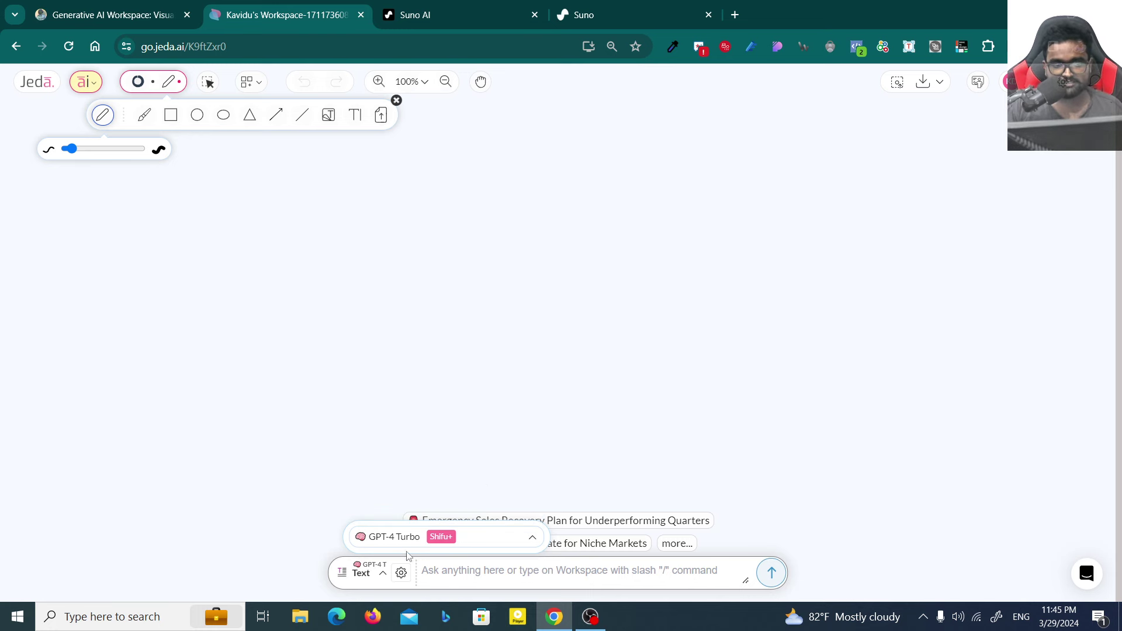
pyautogui.click(440, 560)
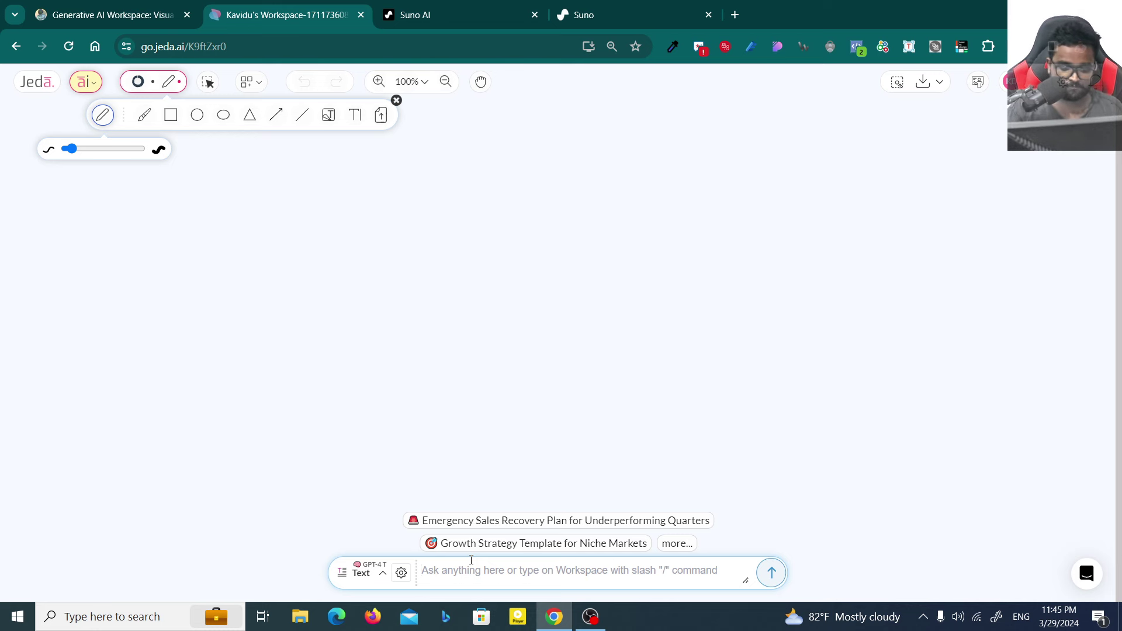
# Type 'Write a song about the love of girl and' into the Jeda.ai prompt box
pyautogui.write('Write a song about t')
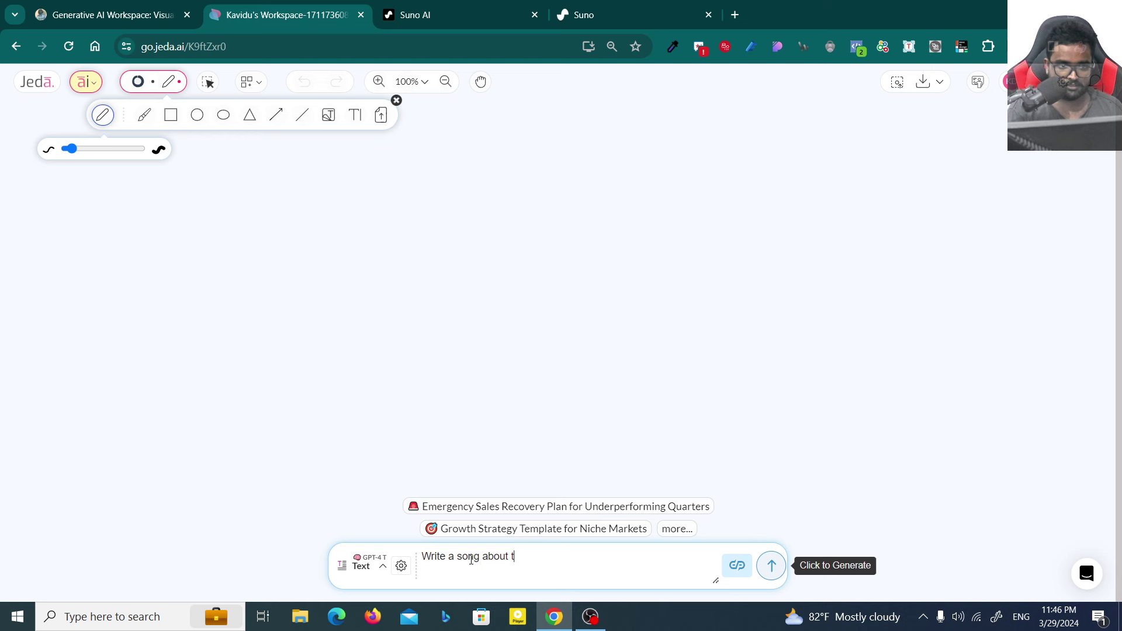
pyautogui.write('he love of')
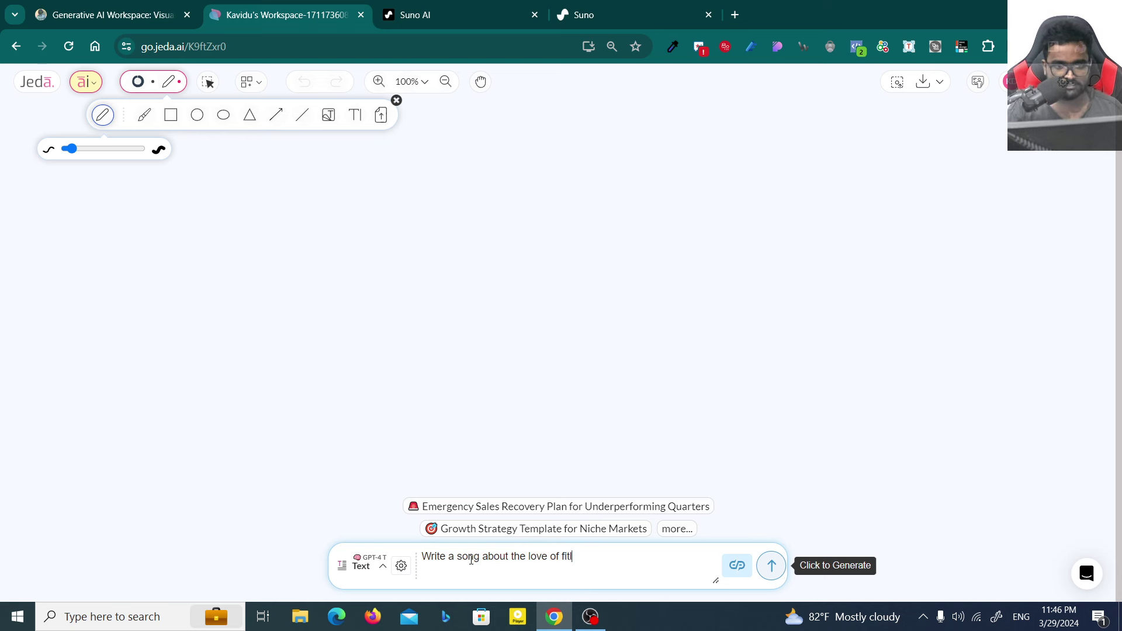
pyautogui.write(' gir')
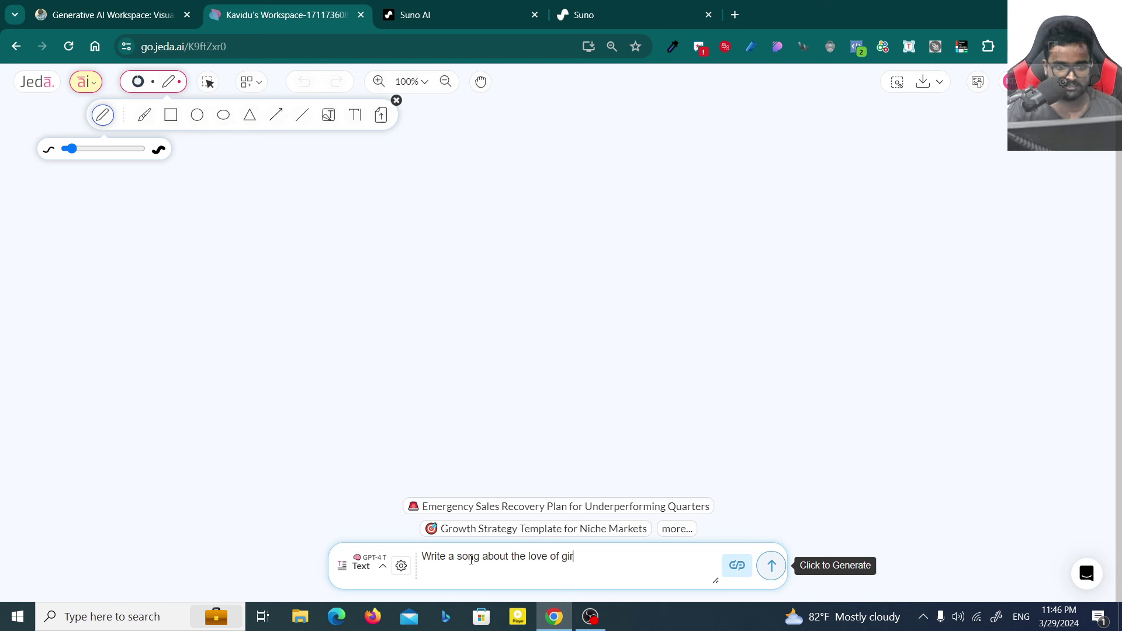
pyautogui.write('l and boy.')
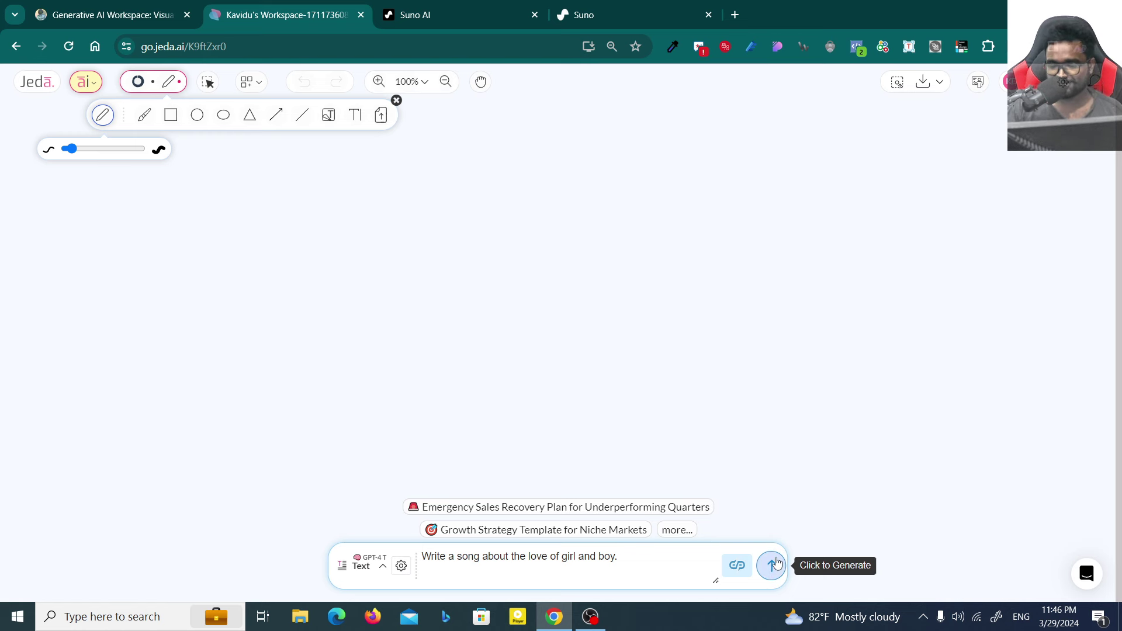
# Submit the song prompt and review Jeda.ai's follow-up questions
pyautogui.click(739, 568)
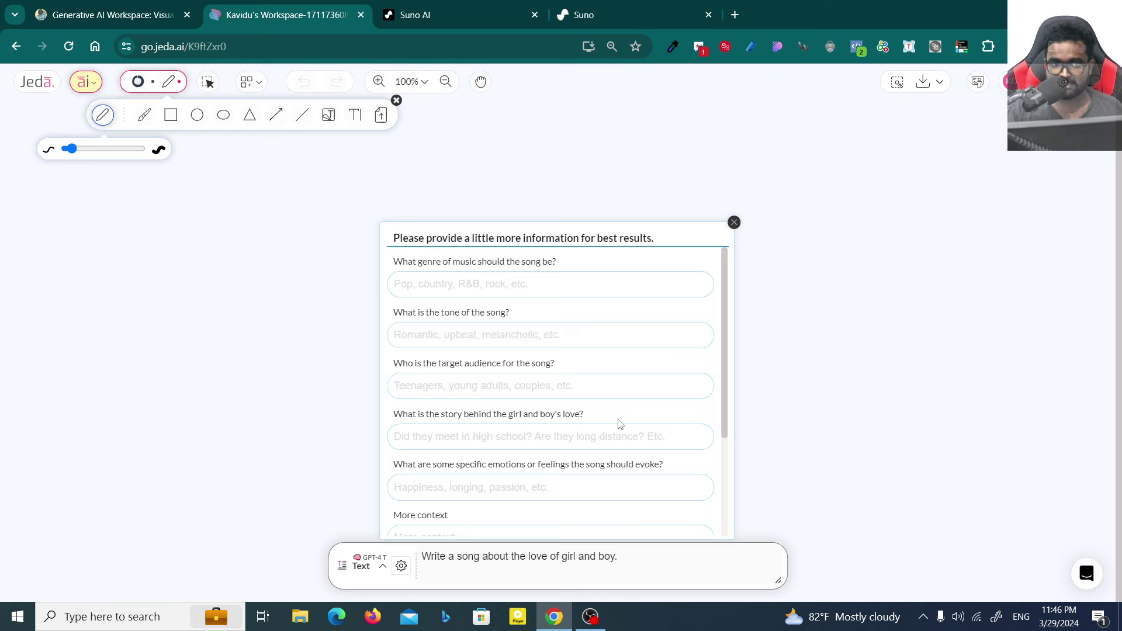
pyautogui.scroll(-1, 509, 453)
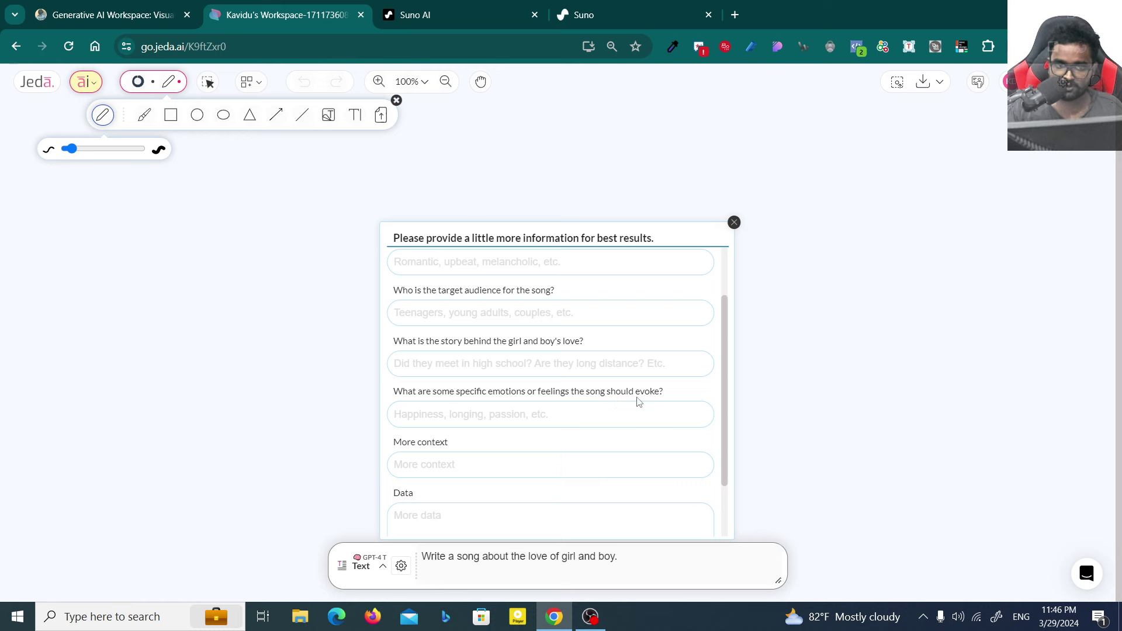
pyautogui.scroll(-1, 485, 450)
pyautogui.scroll(2, 517, 409)
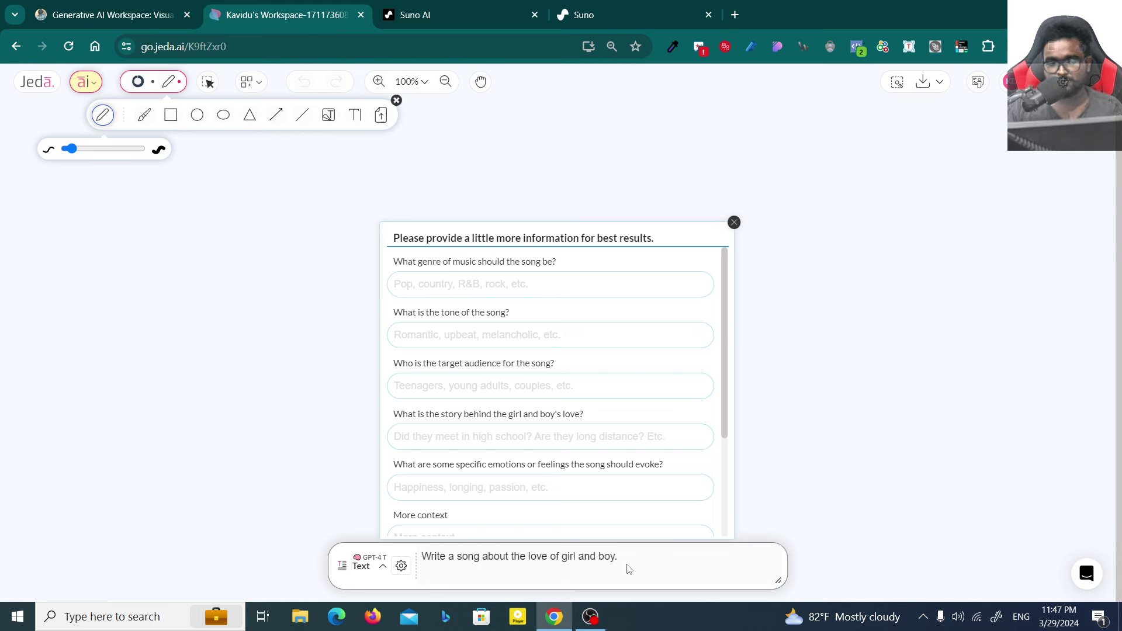
pyautogui.click(463, 283)
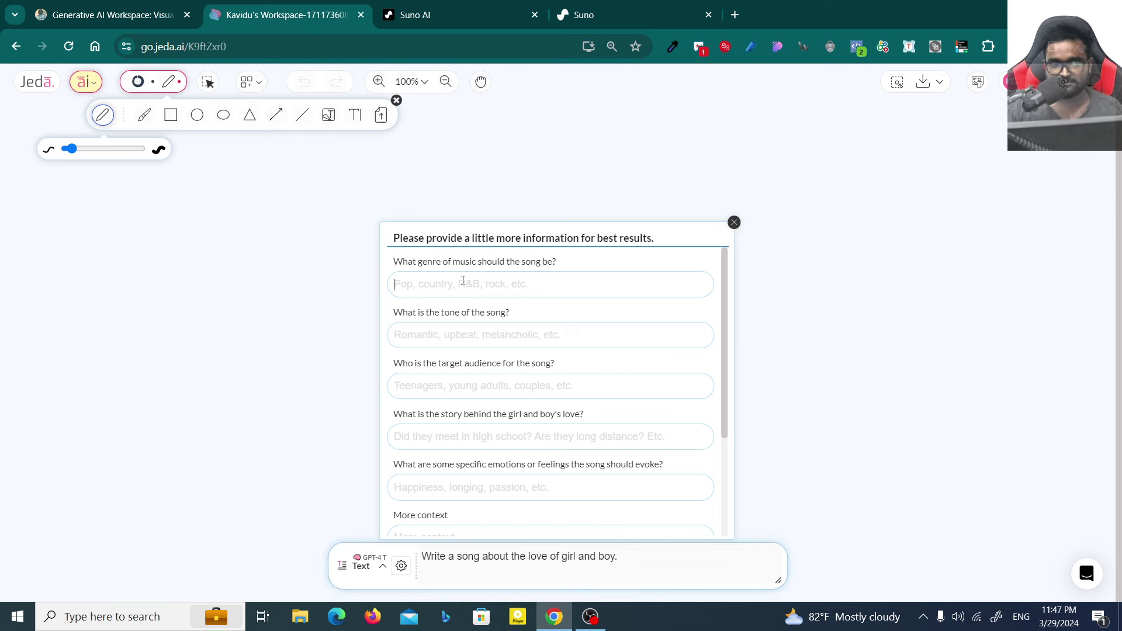
pyautogui.scroll(-3, 470, 349)
pyautogui.scroll(3, 476, 283)
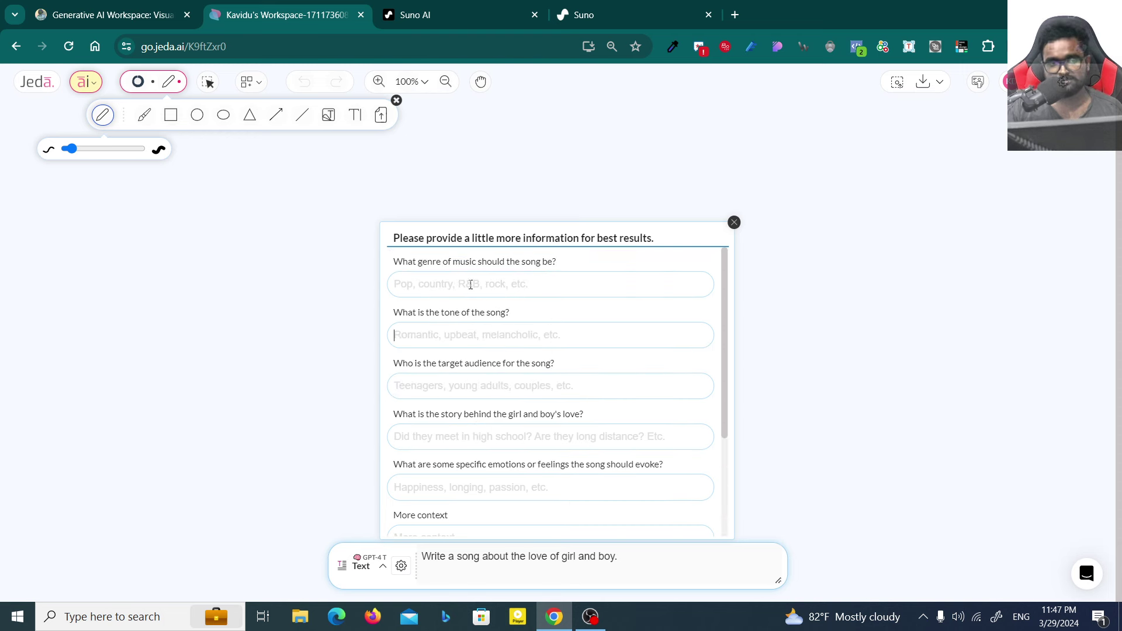
pyautogui.scroll(-3, 540, 395)
pyautogui.scroll(3, 586, 426)
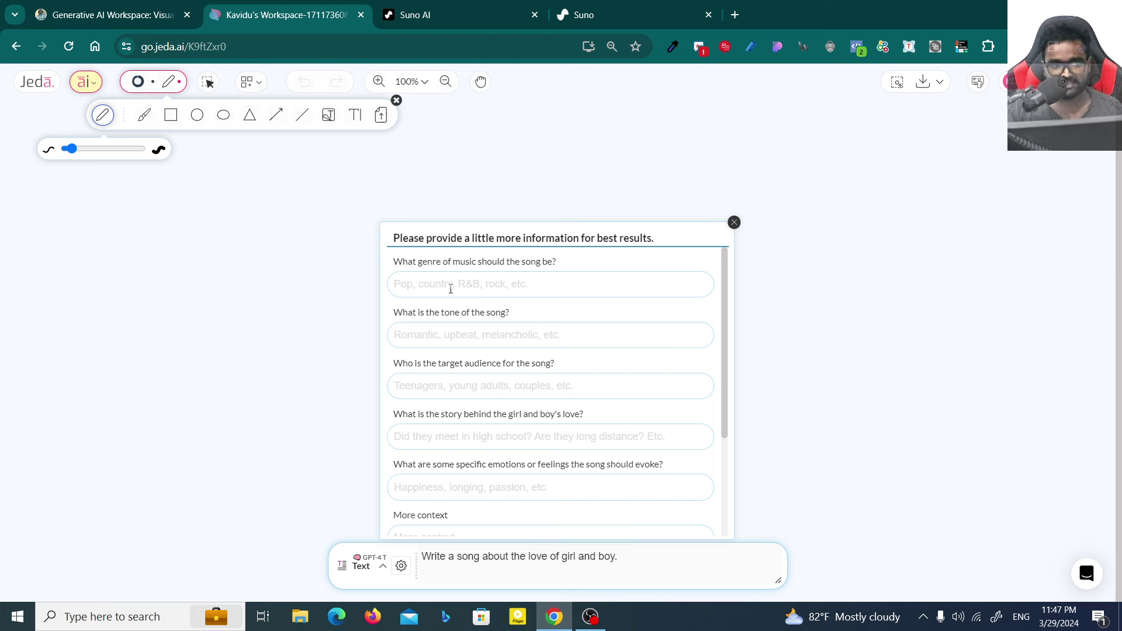
# Answer the music genre question with Pop
pyautogui.click(553, 294)
pyautogui.write('Toc')
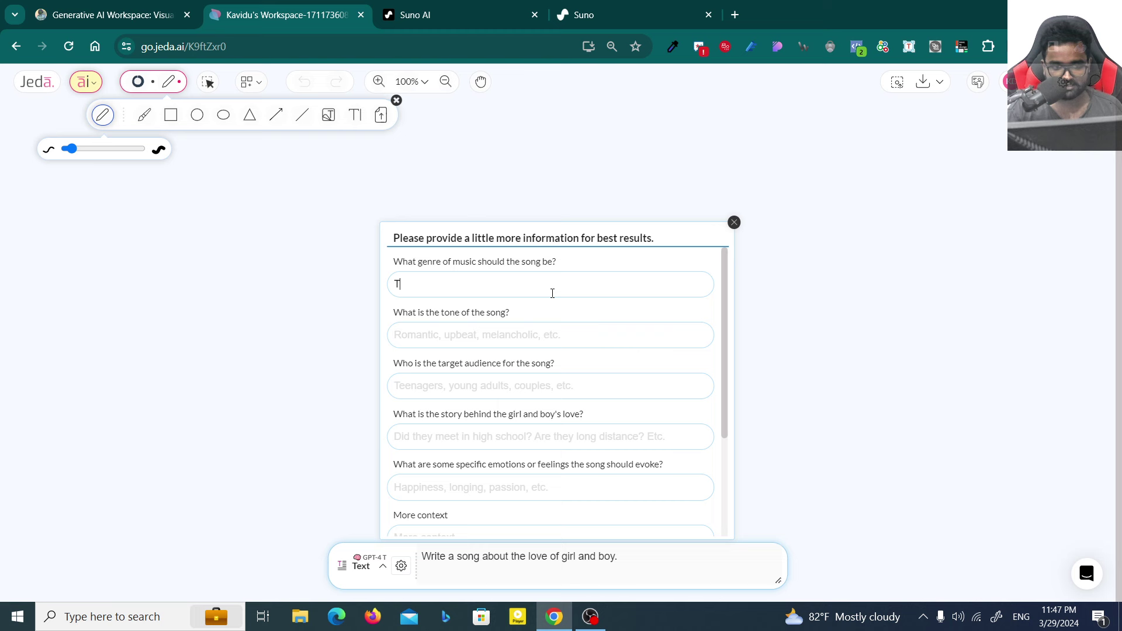
pyautogui.press('BackSpace')
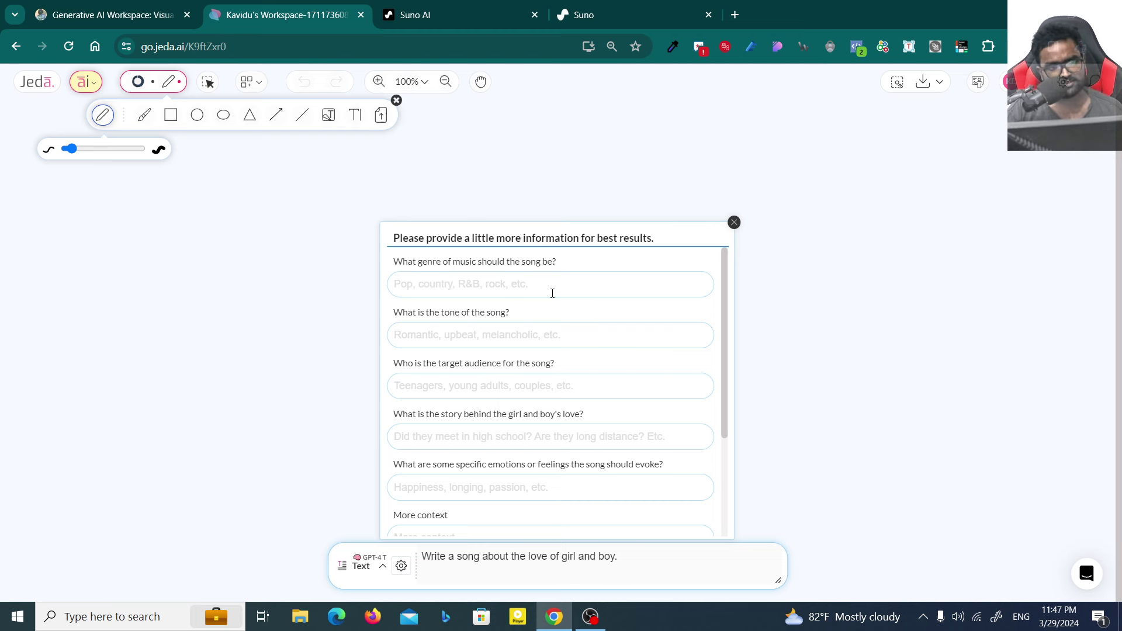
pyautogui.write('Emotional')
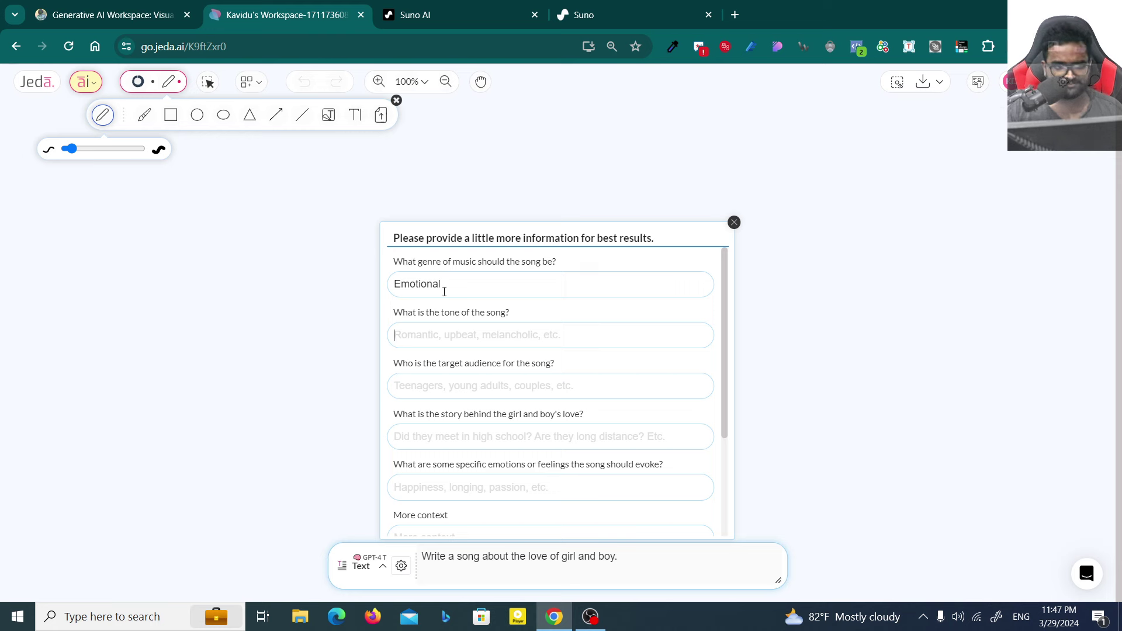
pyautogui.doubleClick(465, 283)
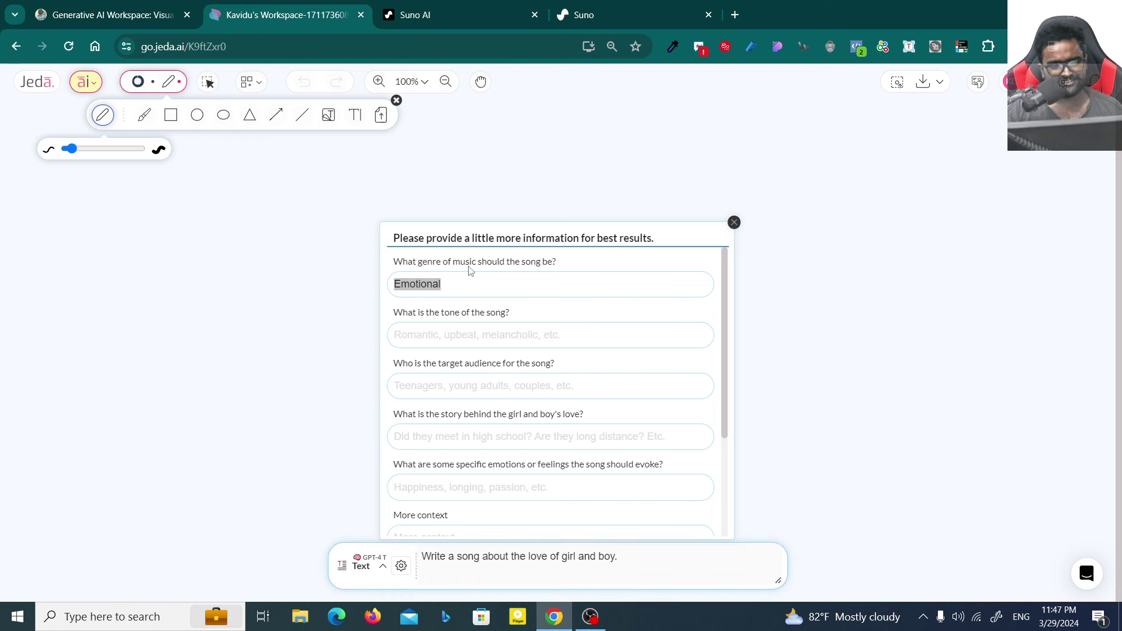
pyautogui.press('BackSpace')
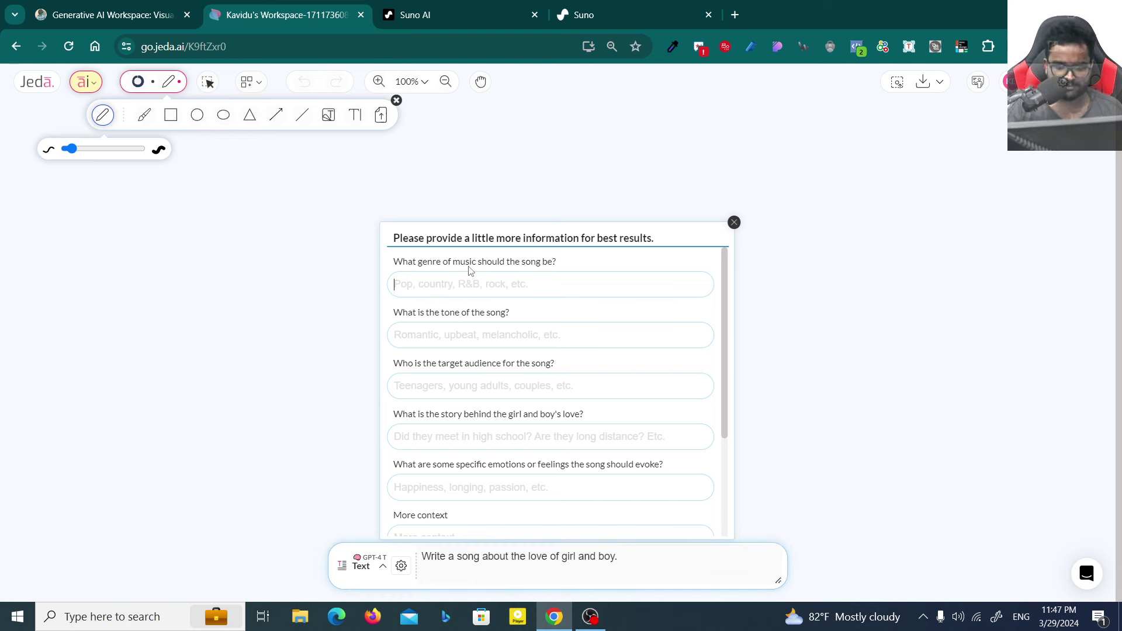
pyautogui.write('Pop')
# Set the tone to Emotional and the target audience to 'Couples, Teenagers, Youth'
pyautogui.click(458, 325)
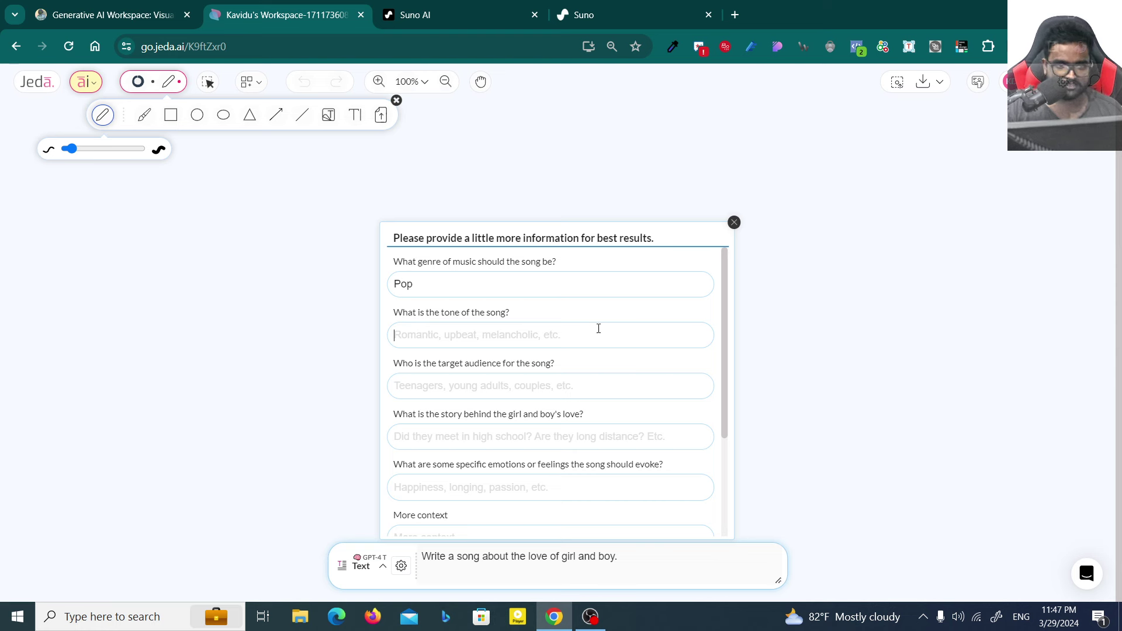
pyautogui.write('Emotional')
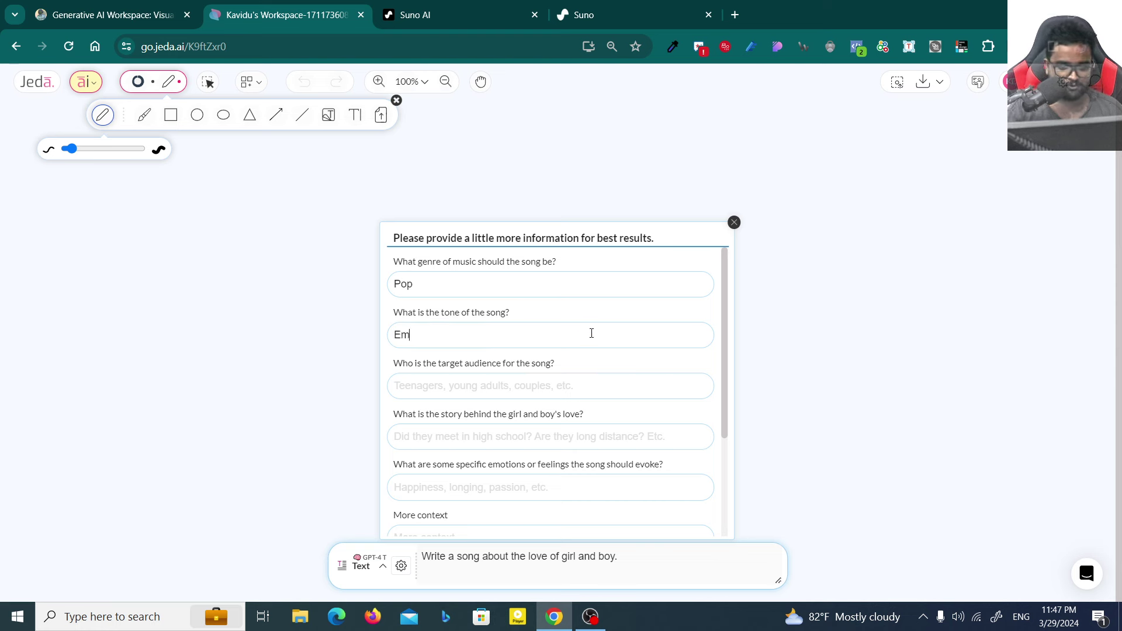
pyautogui.press('Tab')
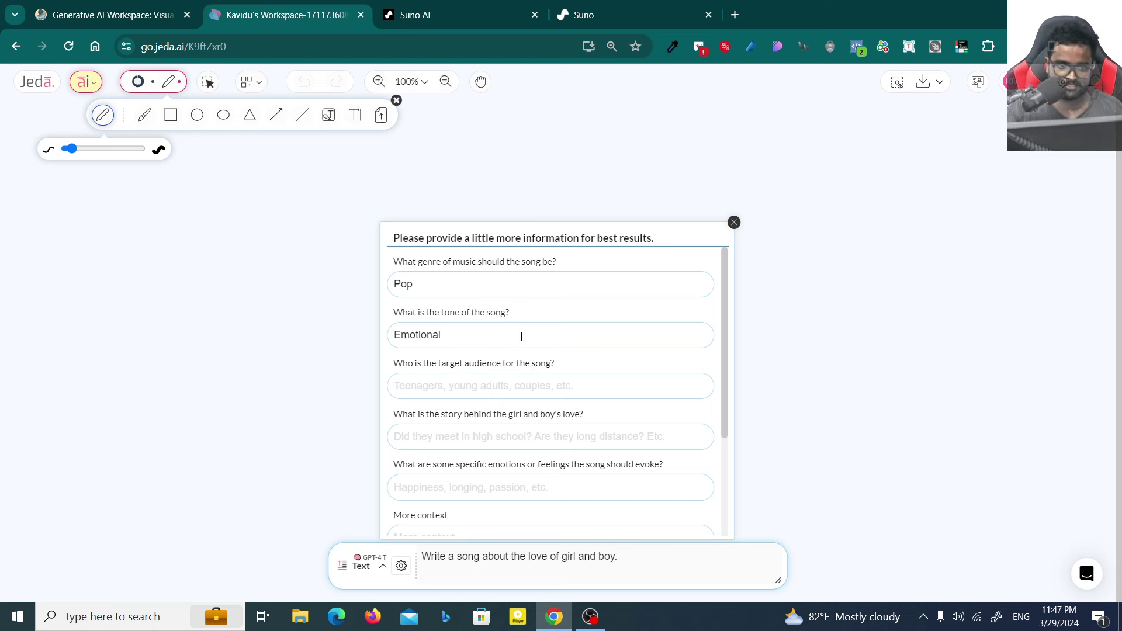
pyautogui.write('Co')
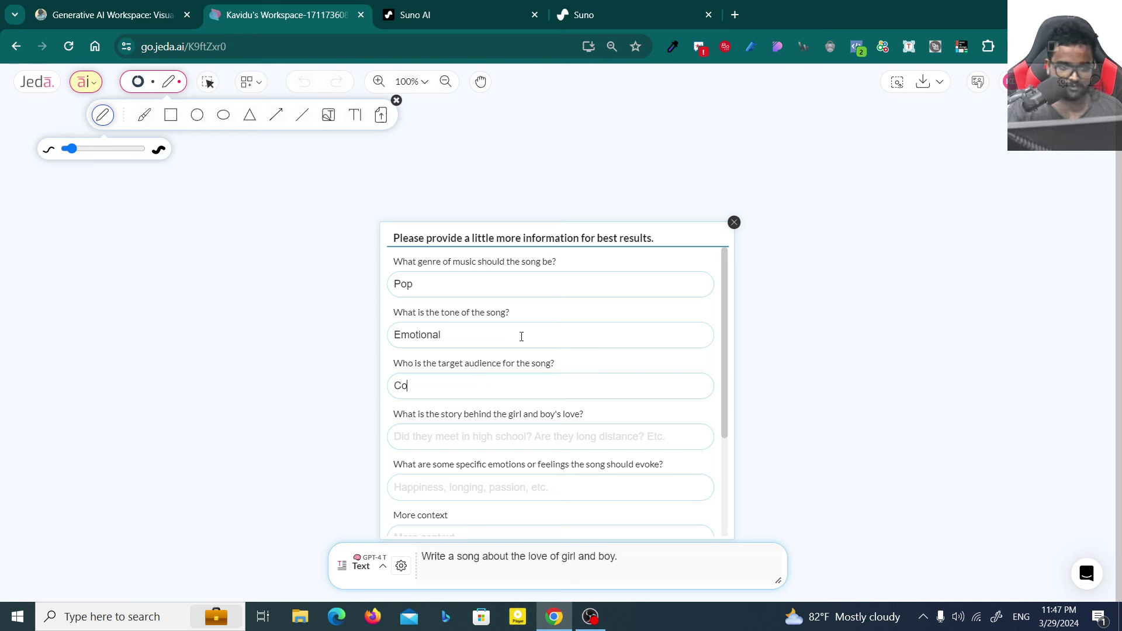
pyautogui.write('uples, Teenagers,')
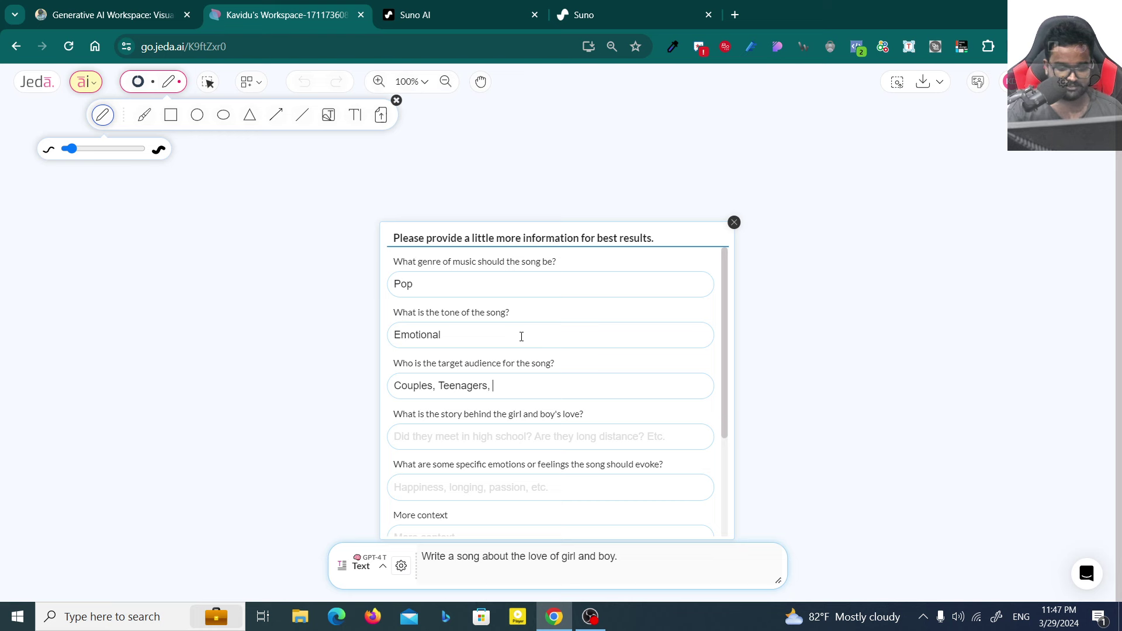
pyautogui.write(' Youth')
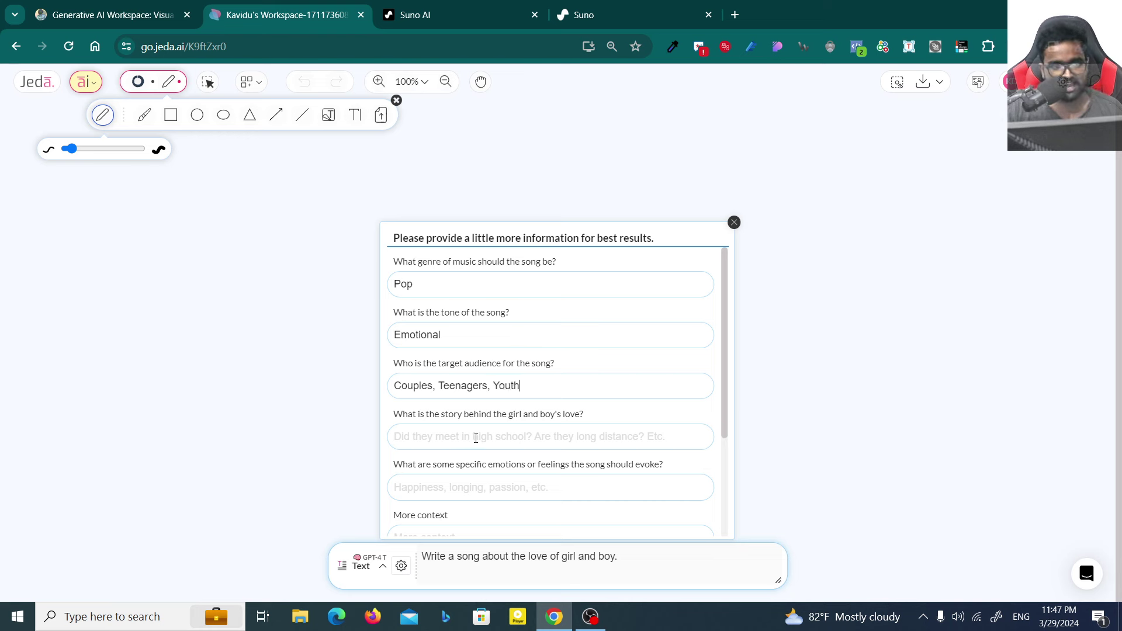
pyautogui.click(459, 429)
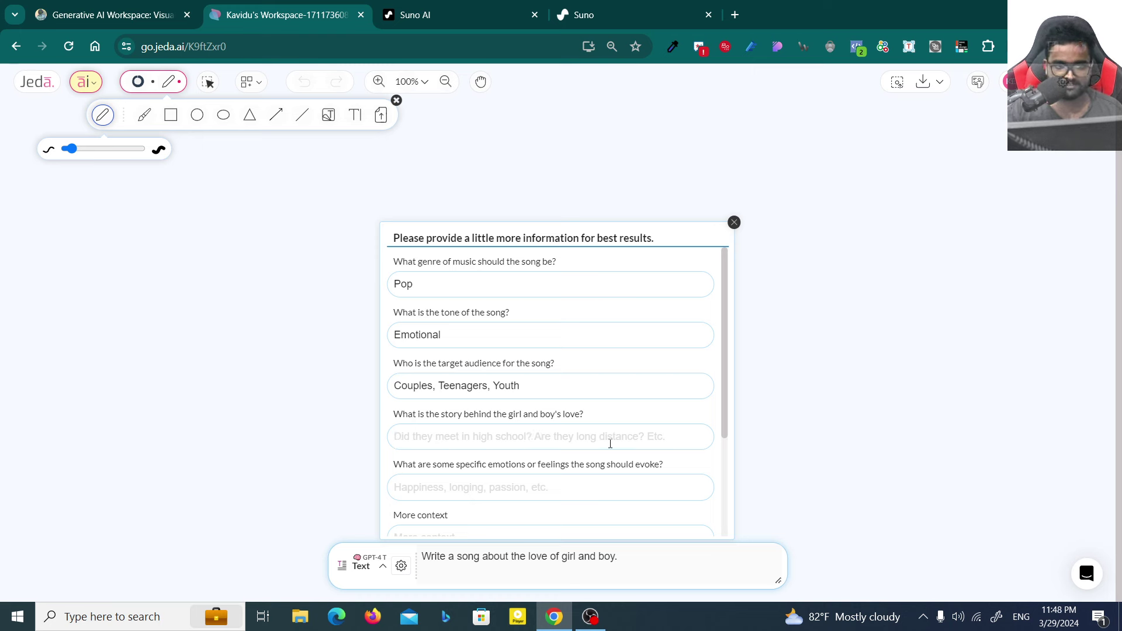
# Answer the love story question with 'They met at a flower garden.'
pyautogui.write('The')
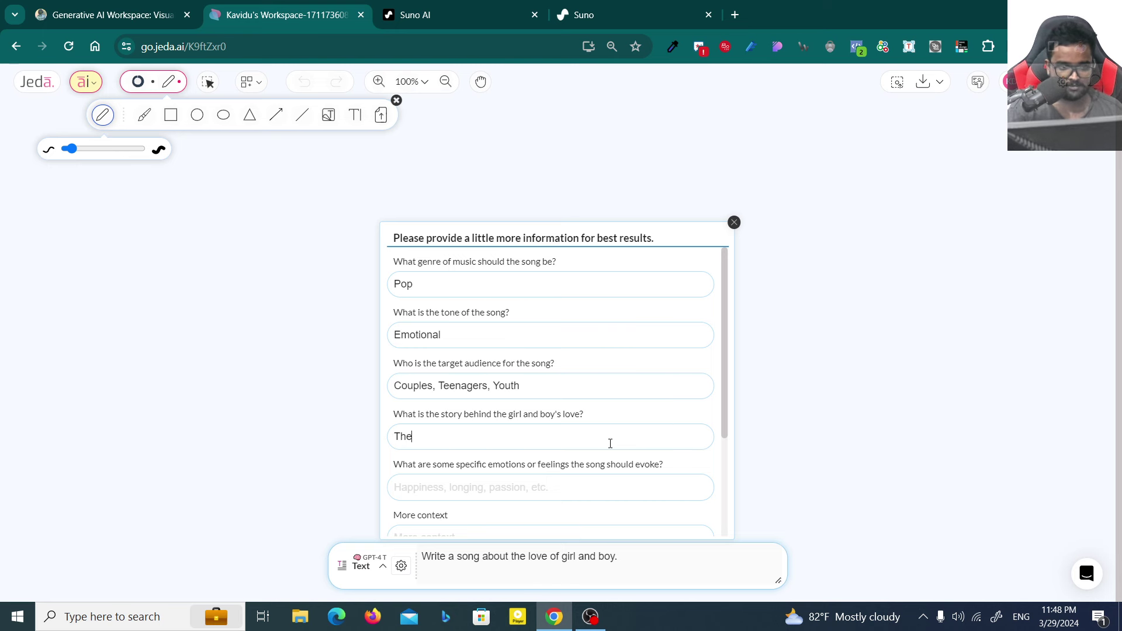
pyautogui.write('y met at')
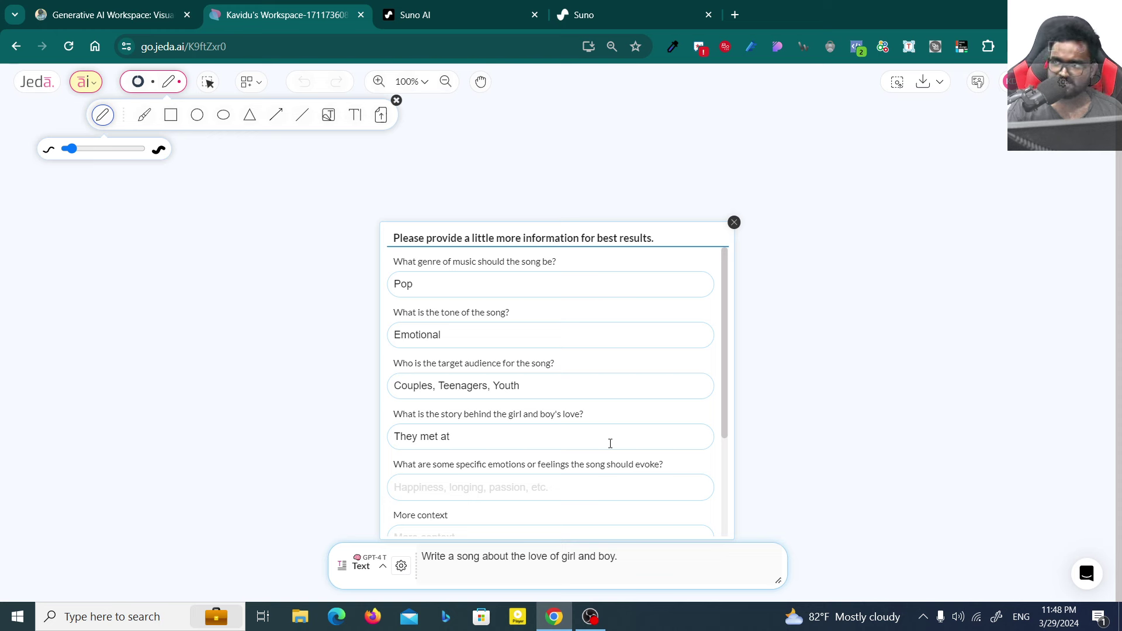
pyautogui.write('a fl')
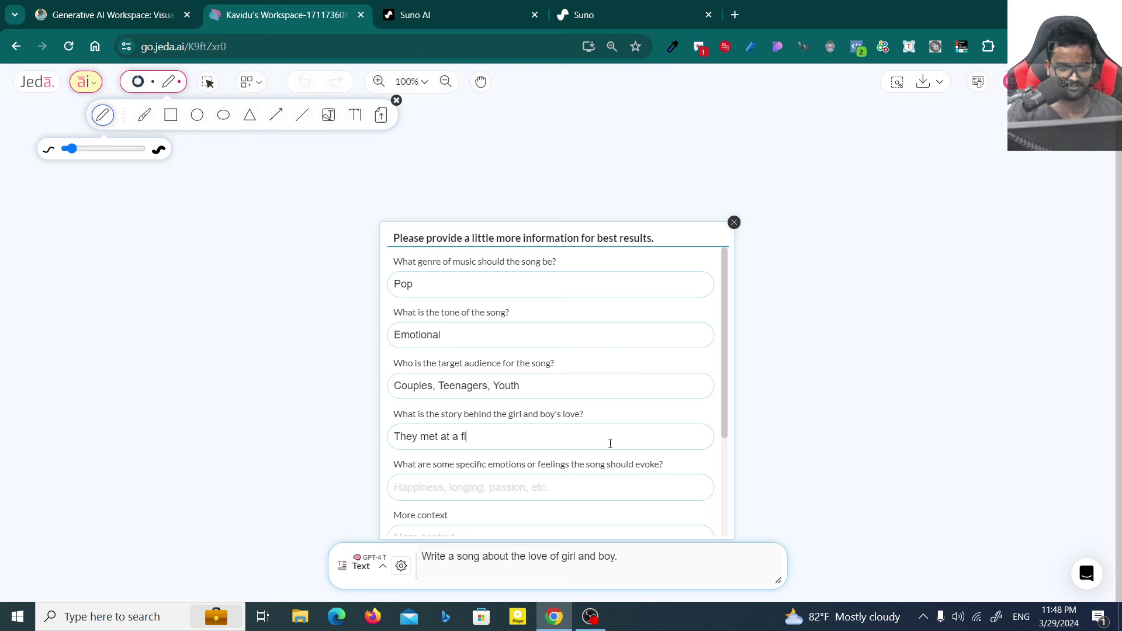
pyautogui.write('ower garded')
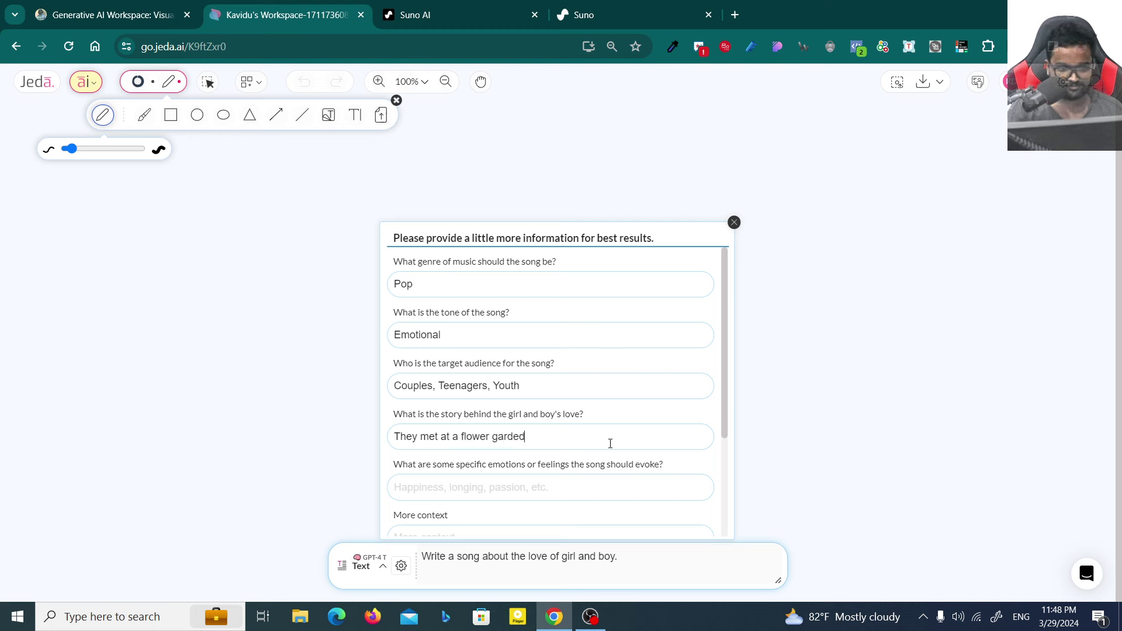
pyautogui.write('e')
pyautogui.press('BackSpace')
pyautogui.press('BackSpace')
pyautogui.write('de')
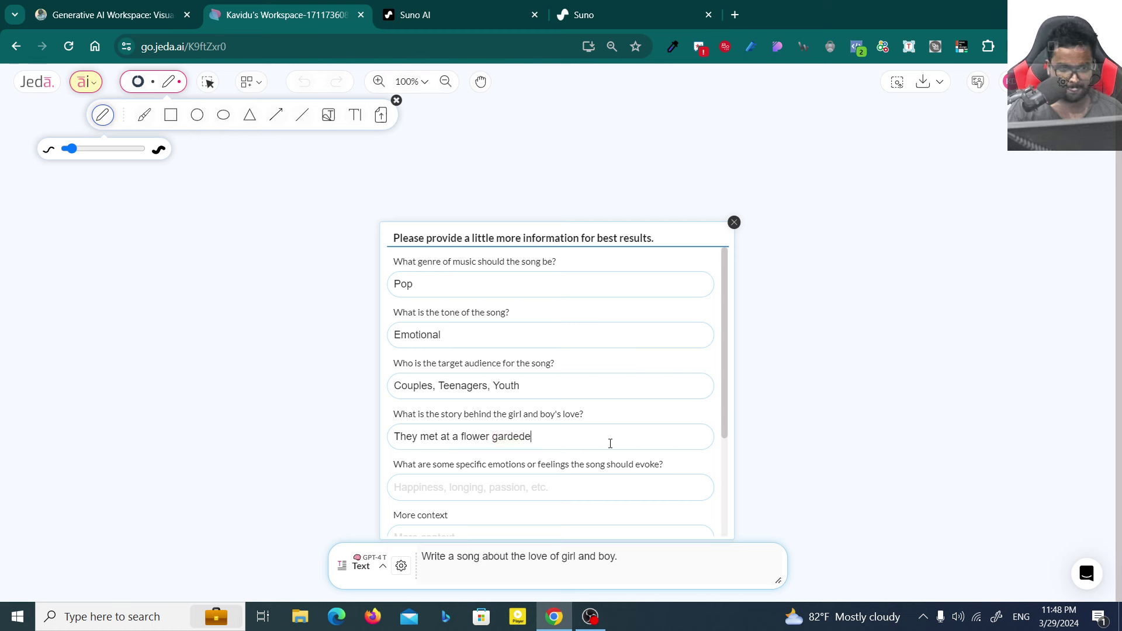
pyautogui.write('n.')
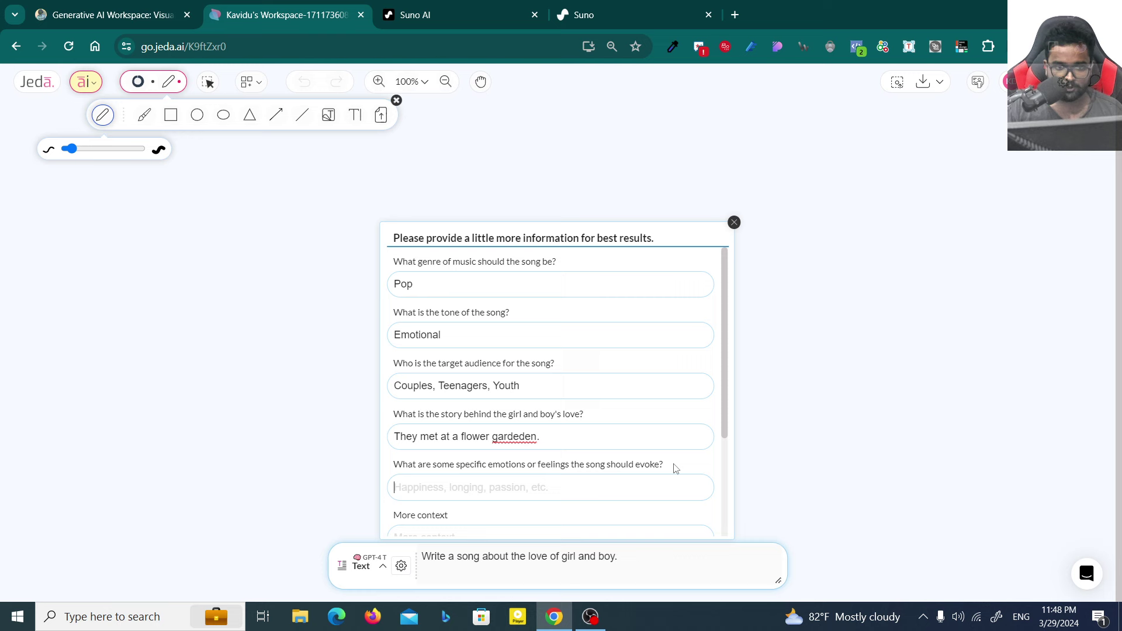
# Replace the tone answer Emotional with Romantic
pyautogui.moveTo(483, 340); pyautogui.dragTo(370, 322)
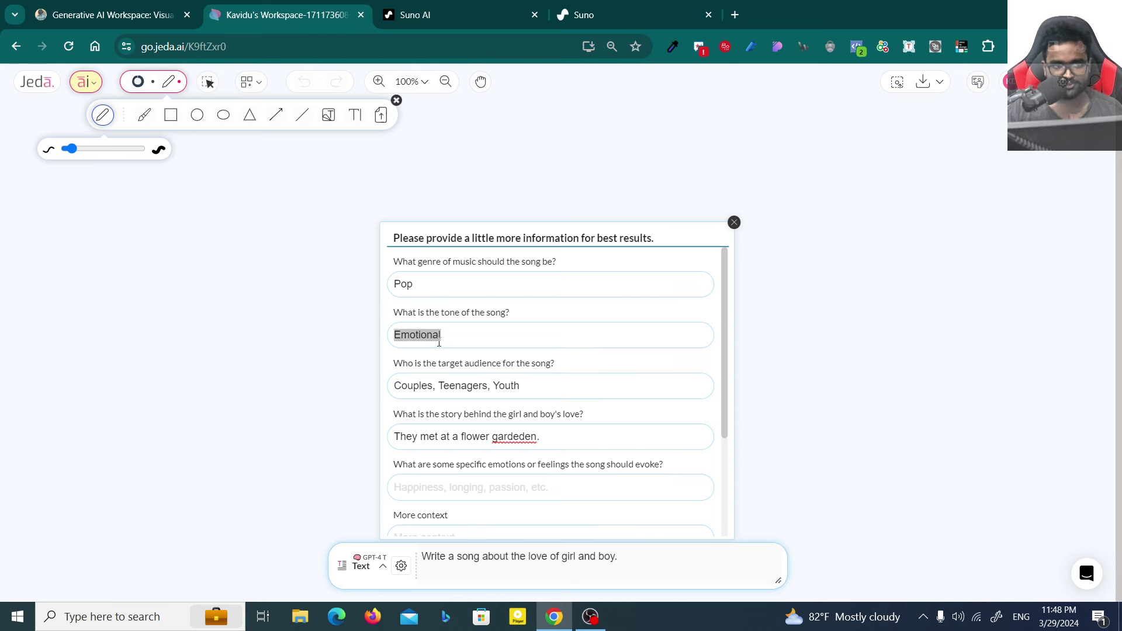
pyautogui.press('BackSpace')
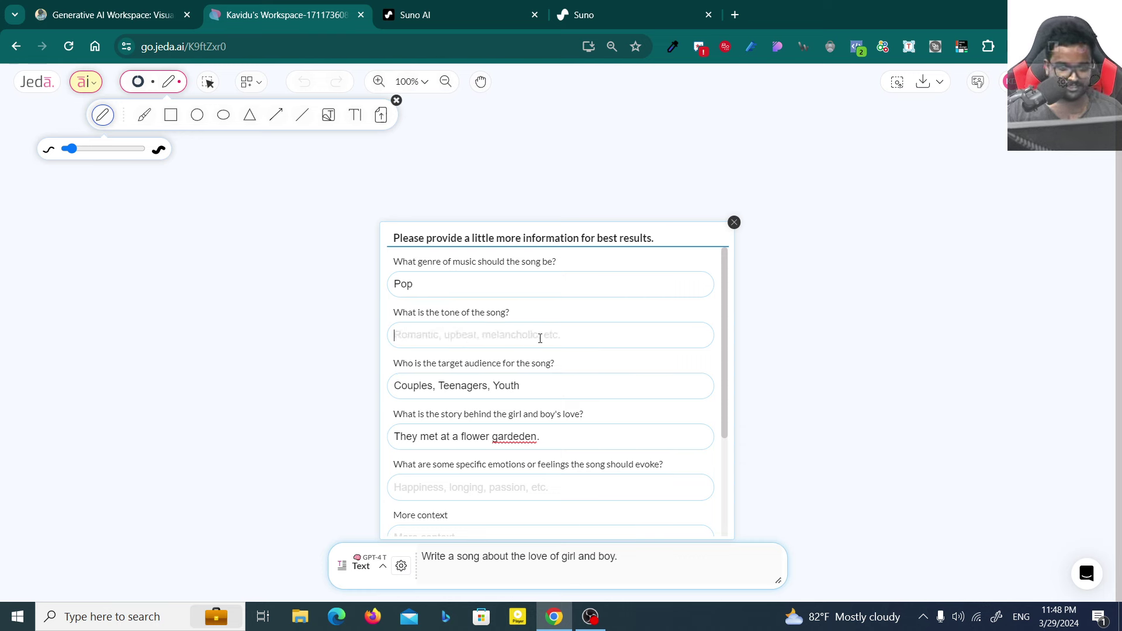
pyautogui.write('Romantic')
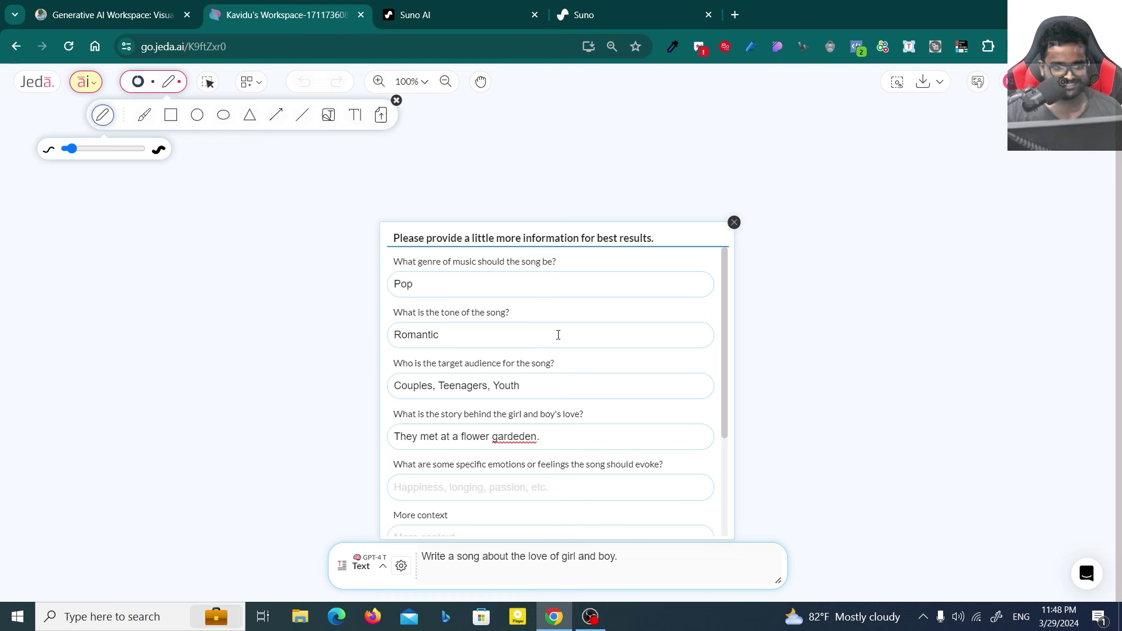
pyautogui.doubleClick(468, 288)
pyautogui.click(465, 334)
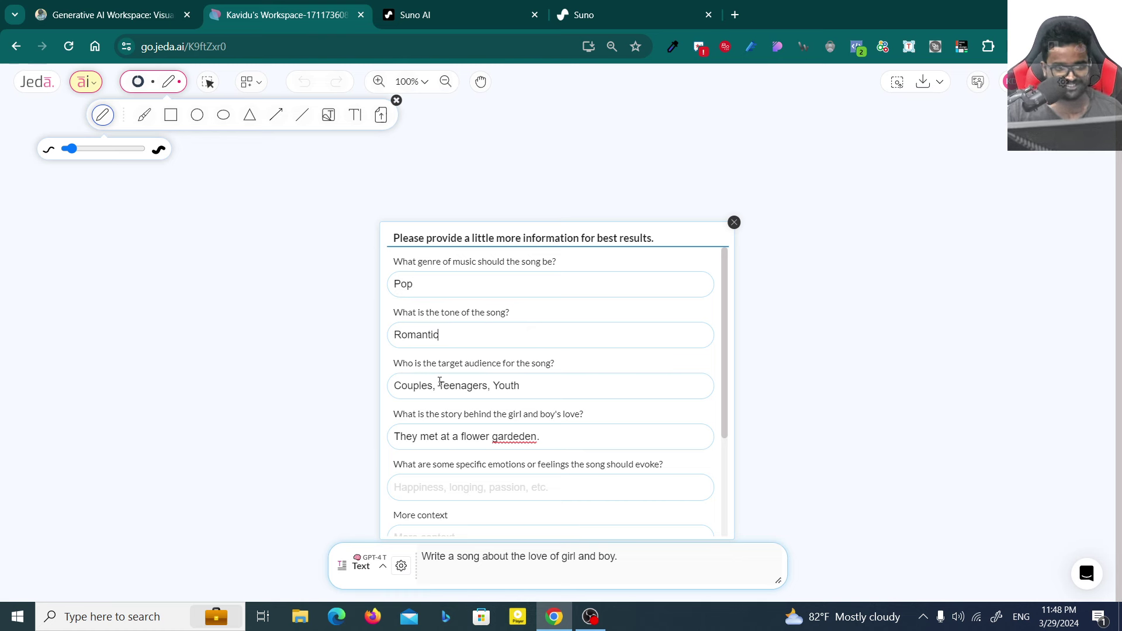
pyautogui.moveTo(413, 384); pyautogui.dragTo(521, 386)
pyautogui.click(475, 386)
# Correct the misspelled 'gardeden' in the story using a spelling suggestion
pyautogui.click(430, 442)
pyautogui.click(519, 439)
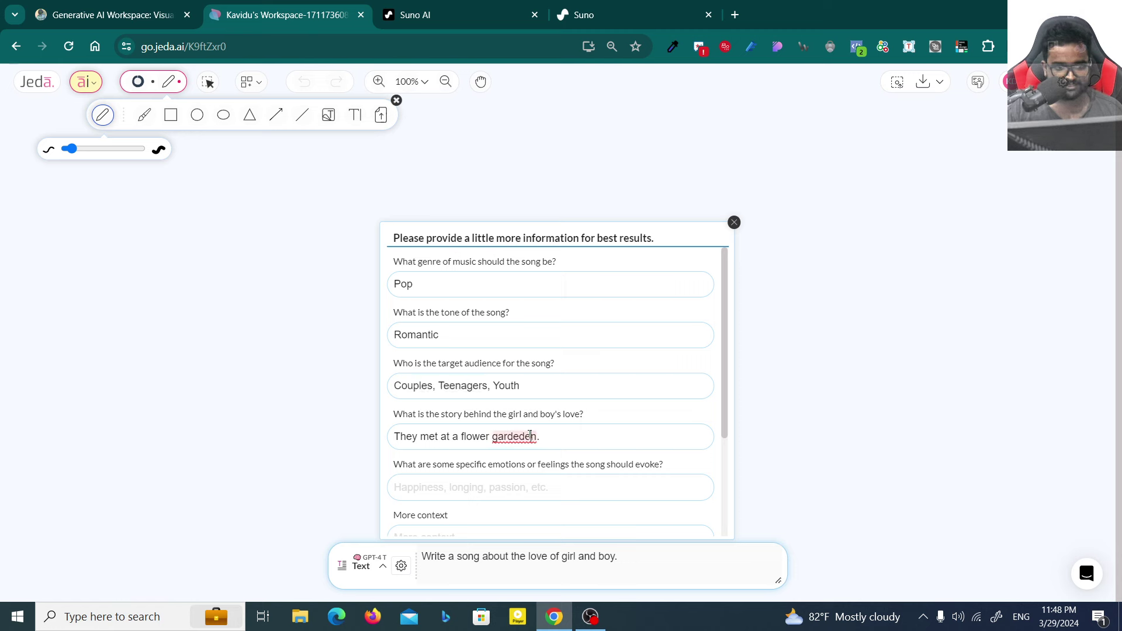
pyautogui.rightClick(530, 435)
pyautogui.click(541, 501)
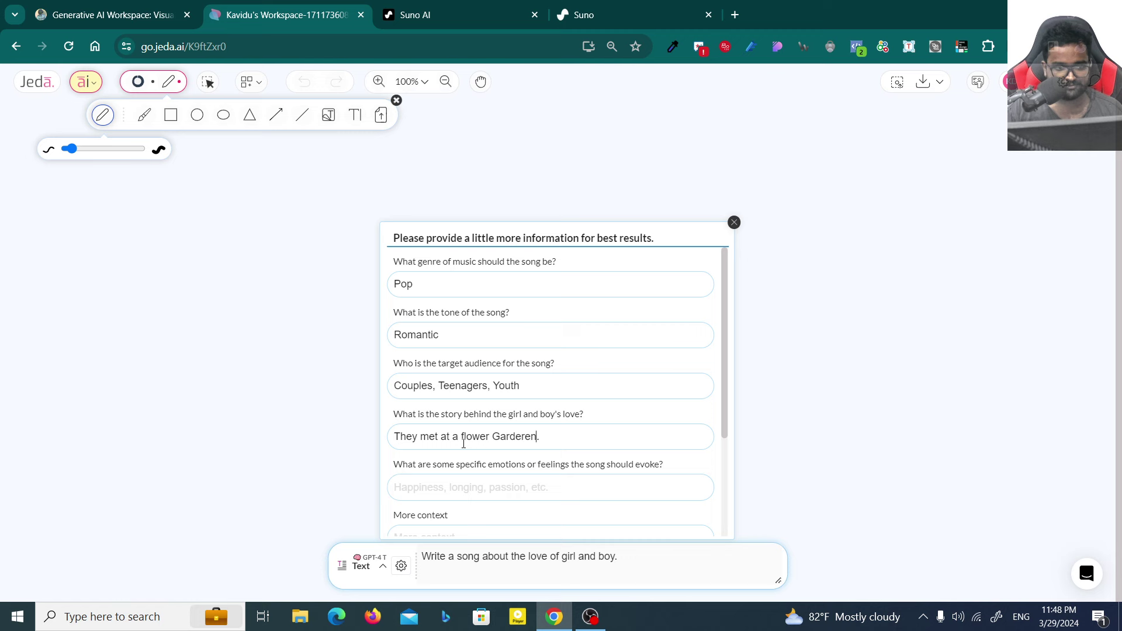
# Enter Happiness as the emotion and generate the song, then switch to Suno
pyautogui.scroll(-1, 458, 483)
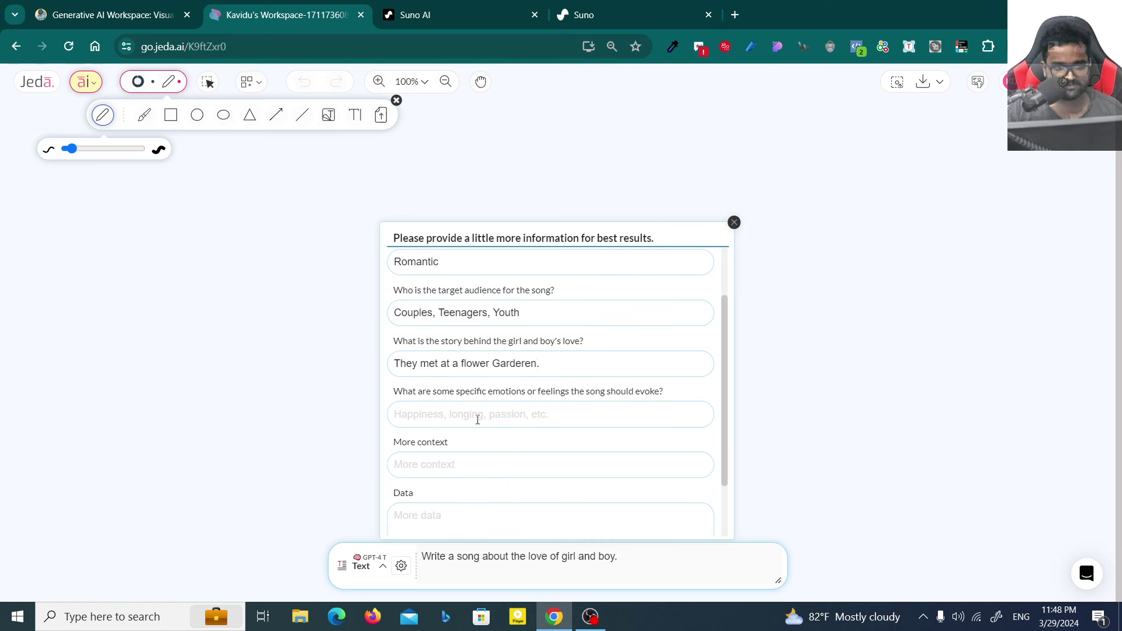
pyautogui.click(450, 418)
pyautogui.write('Ha')
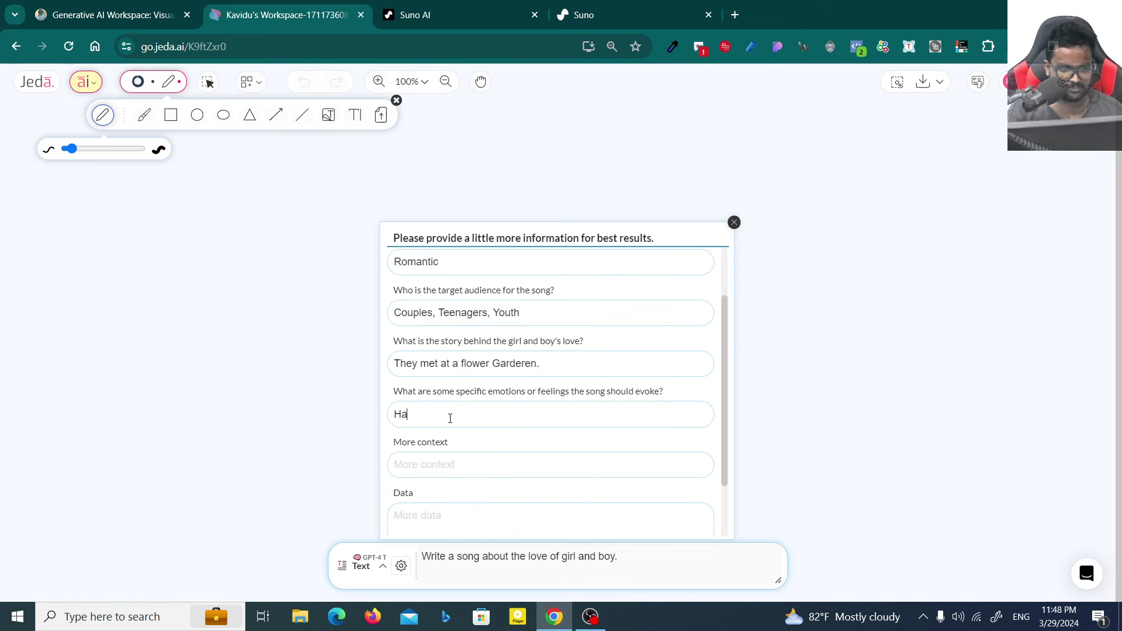
pyautogui.press('BackSpace')
pyautogui.press('BackSpace')
pyautogui.write('Happ')
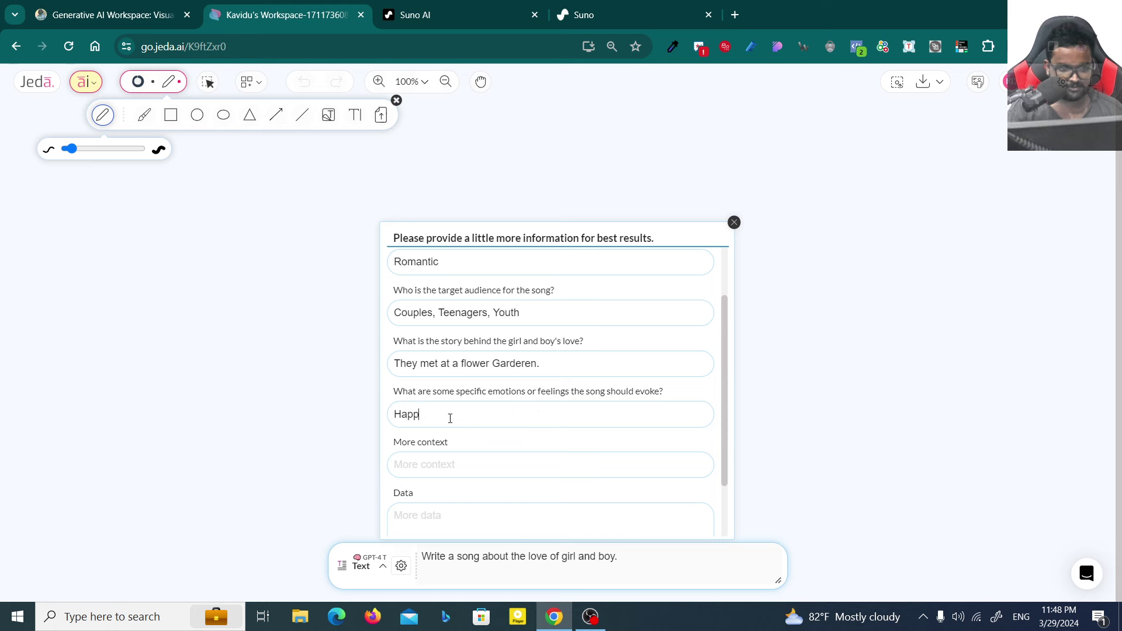
pyautogui.write('iness')
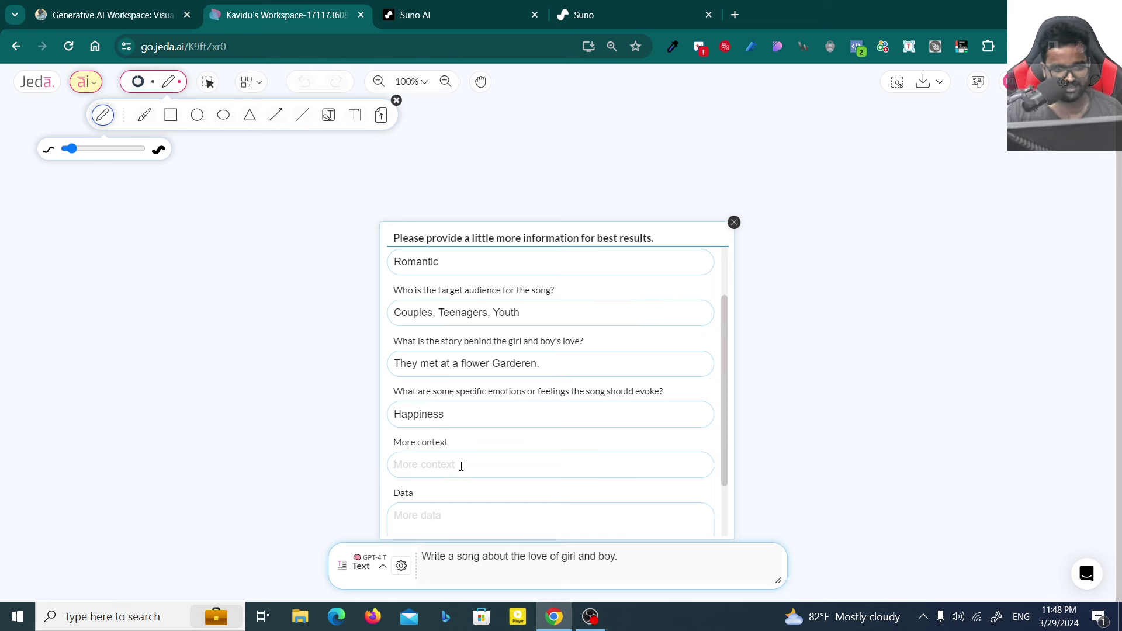
pyautogui.scroll(-2, 461, 462)
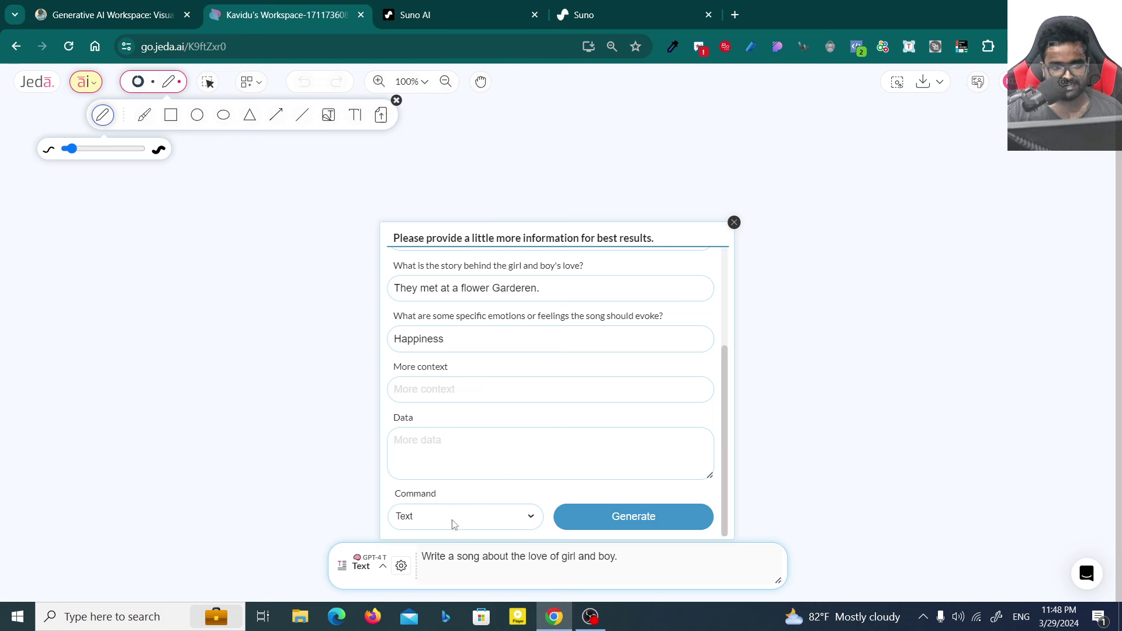
pyautogui.click(659, 522)
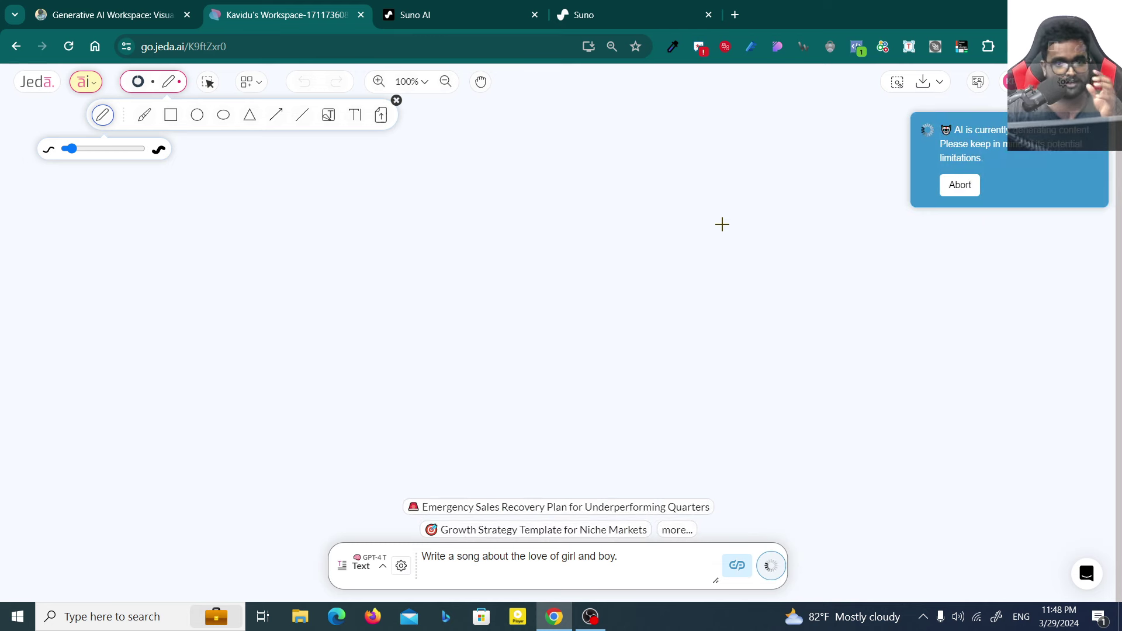
pyautogui.click(592, 6)
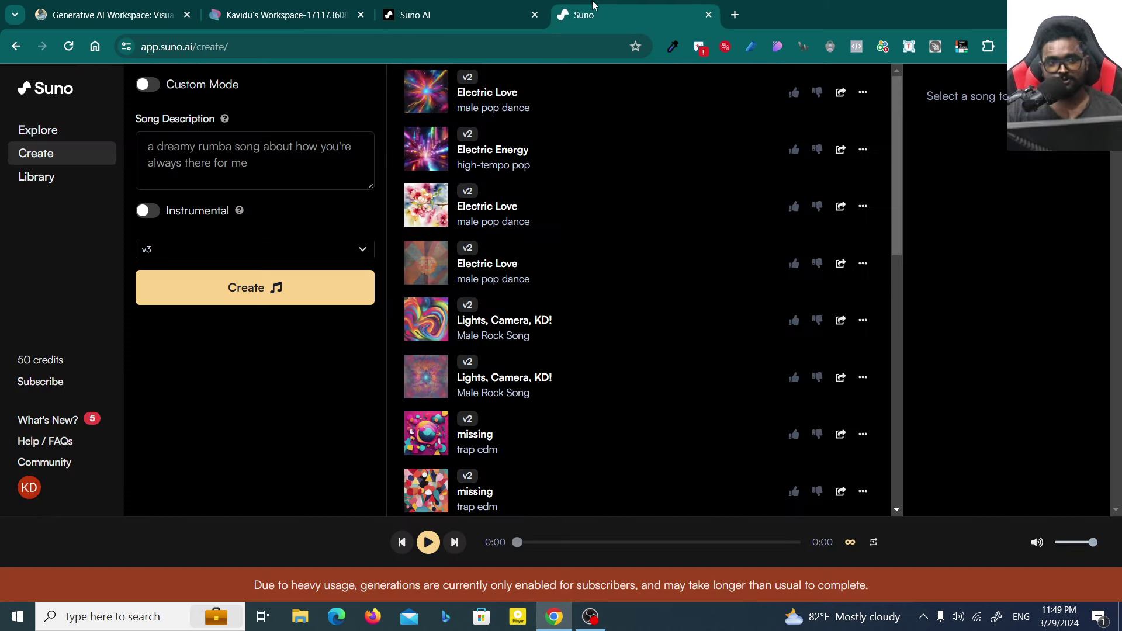
# Turn on Suno's Custom Mode and type 'Pop Romatic' into Style of Music
pyautogui.click(147, 86)
pyautogui.click(151, 87)
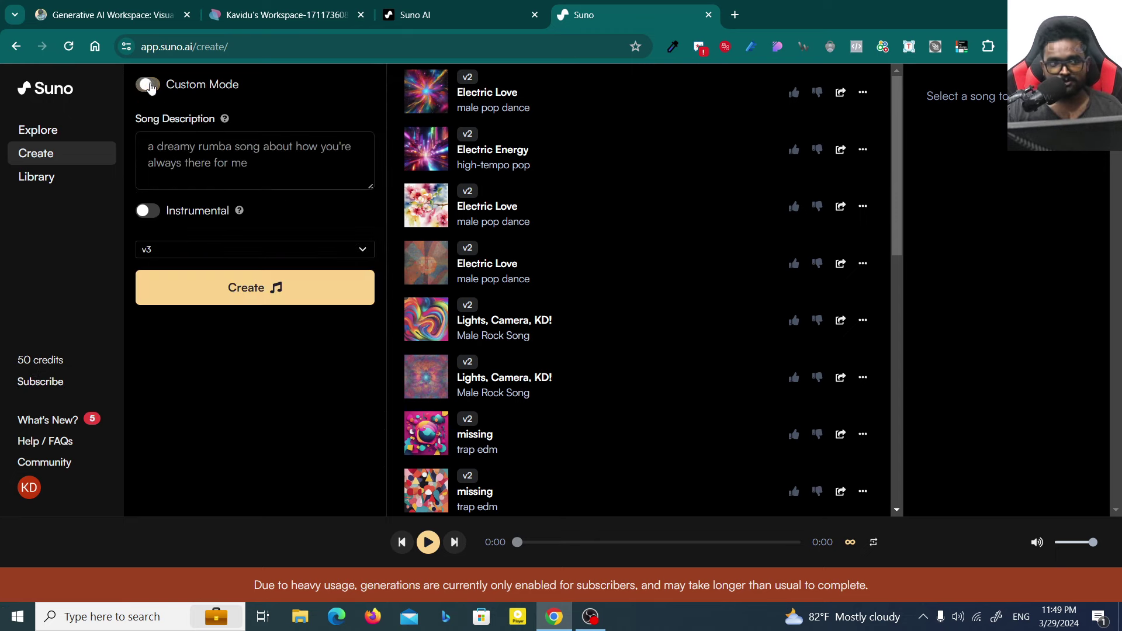
pyautogui.click(150, 87)
pyautogui.click(178, 143)
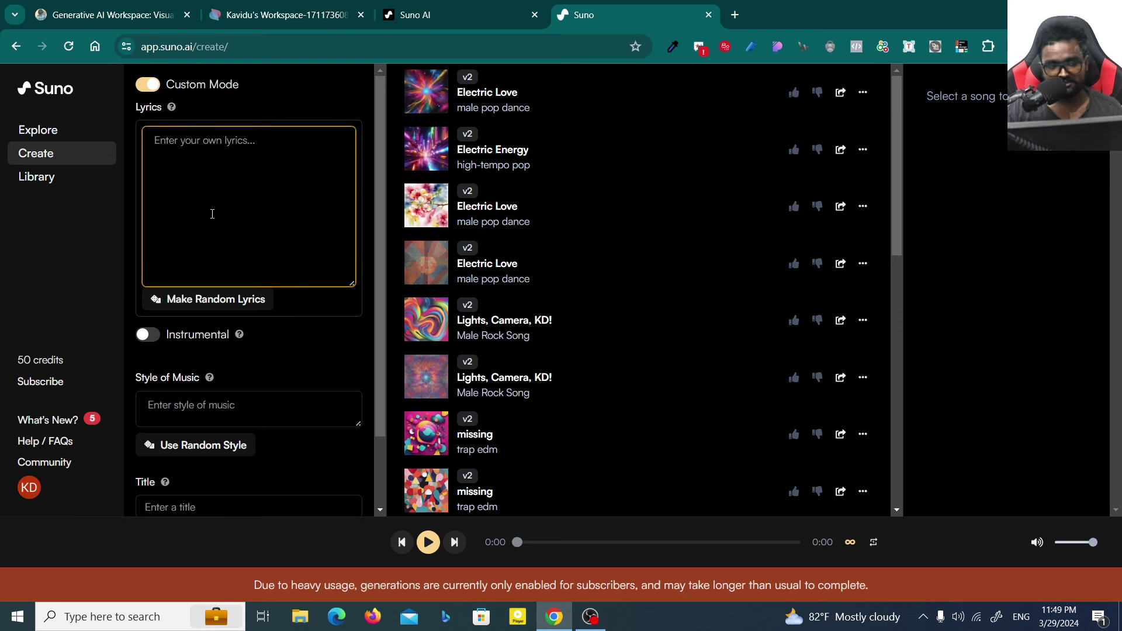
pyautogui.scroll(-2, 212, 213)
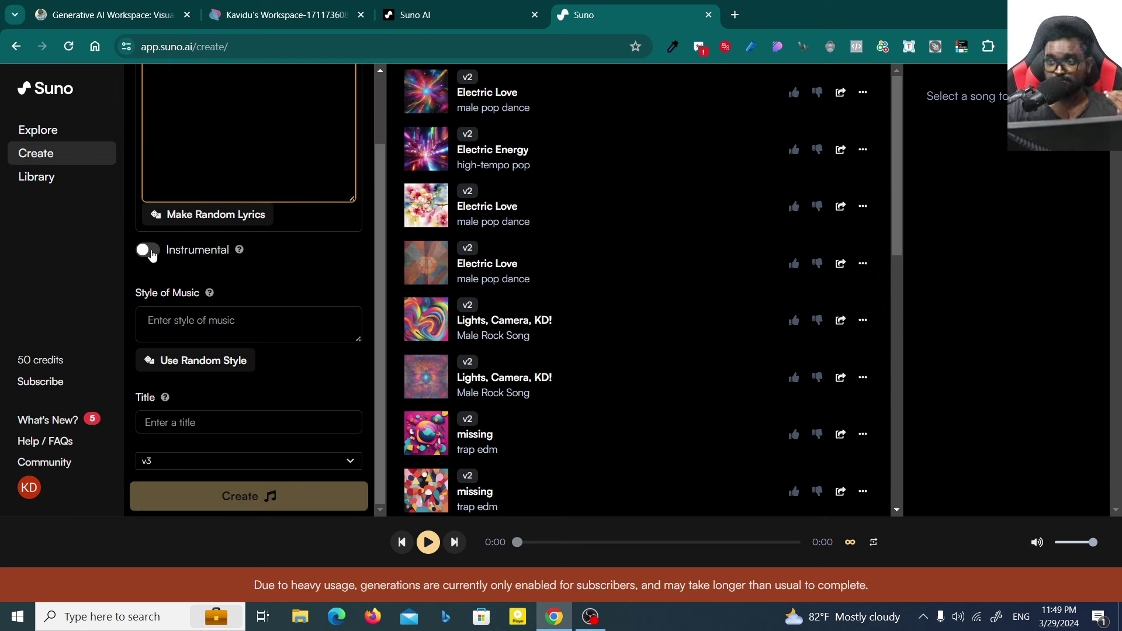
pyautogui.scroll(2, 204, 269)
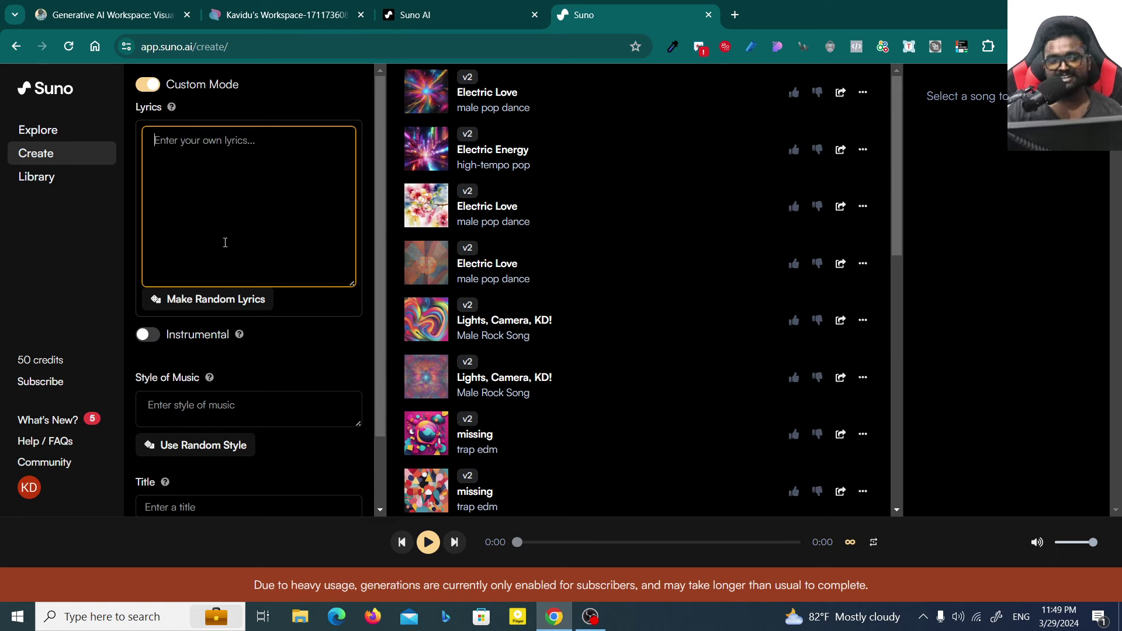
pyautogui.scroll(-1, 225, 242)
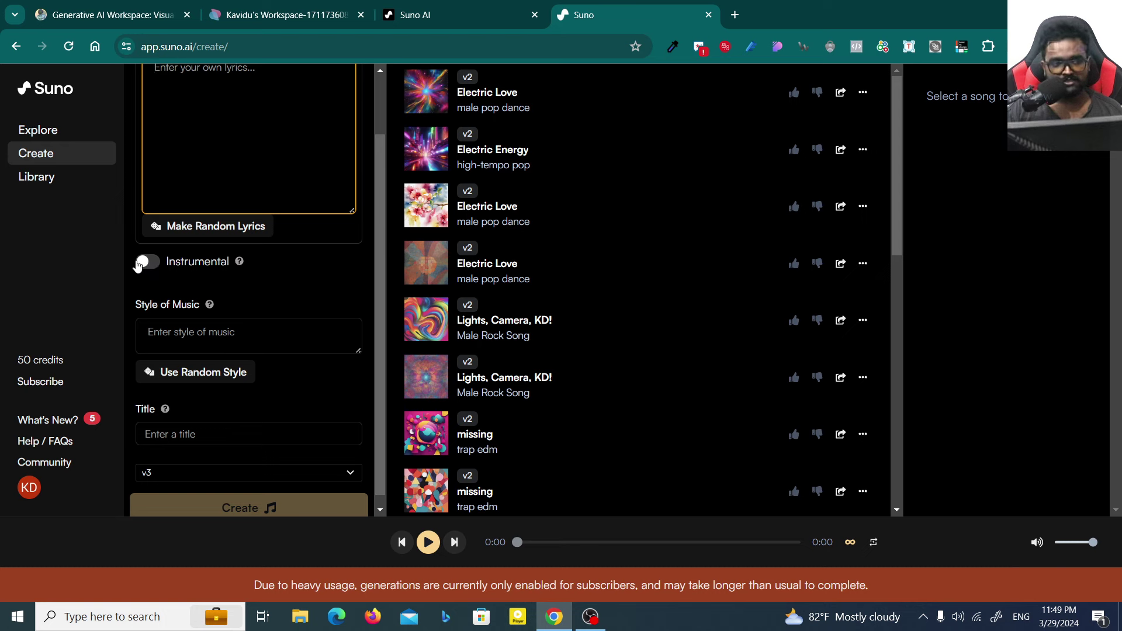
pyautogui.click(231, 330)
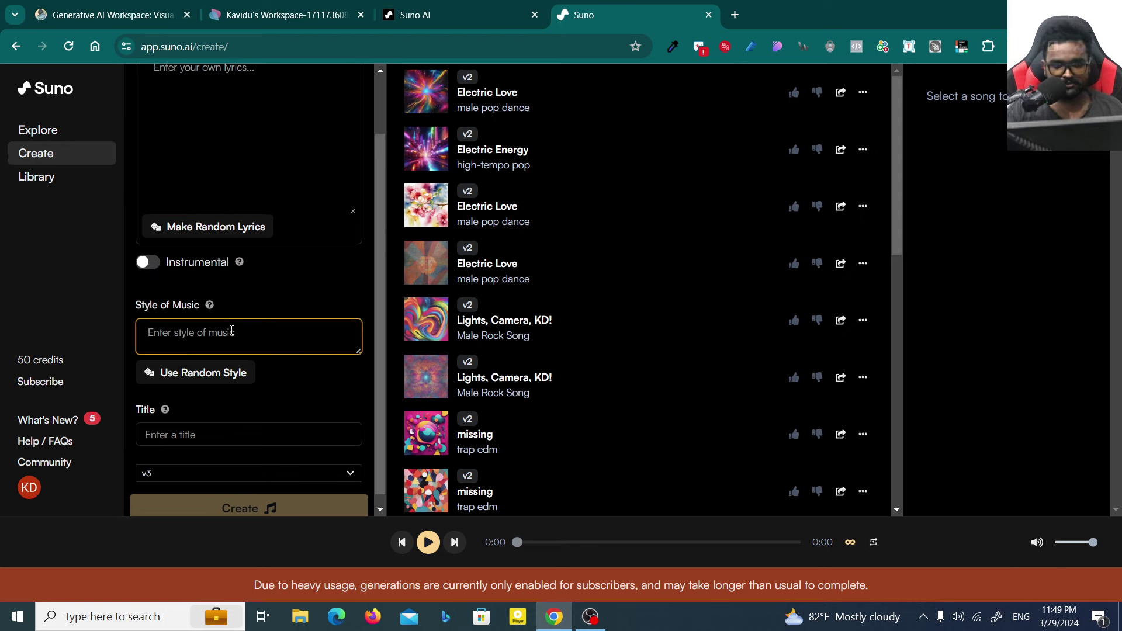
pyautogui.write('Pop R')
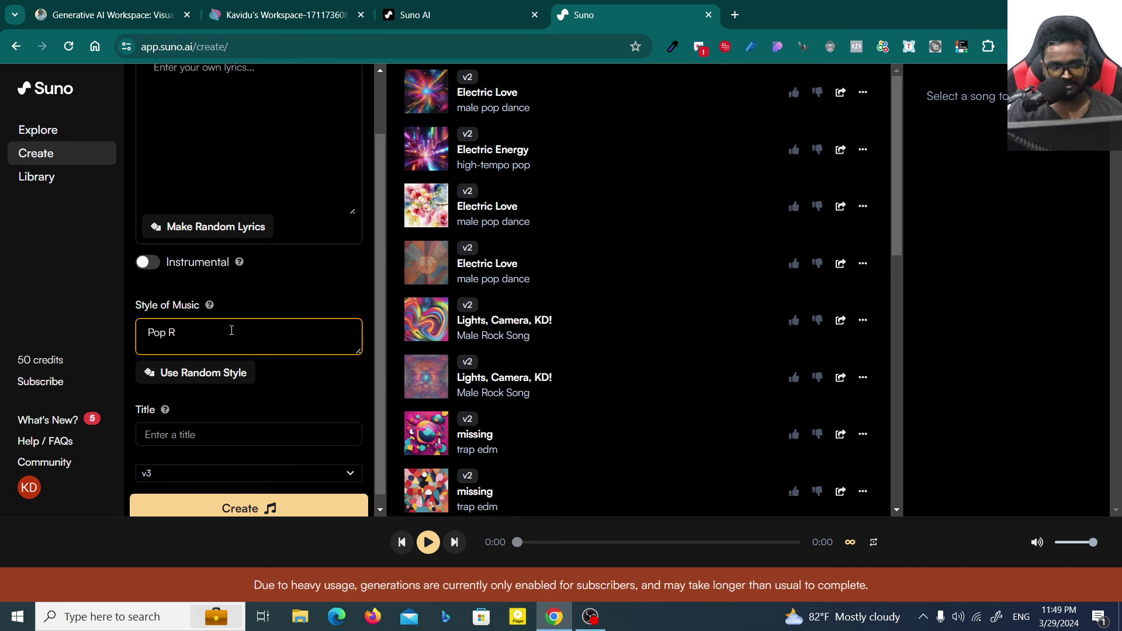
pyautogui.write('omatic')
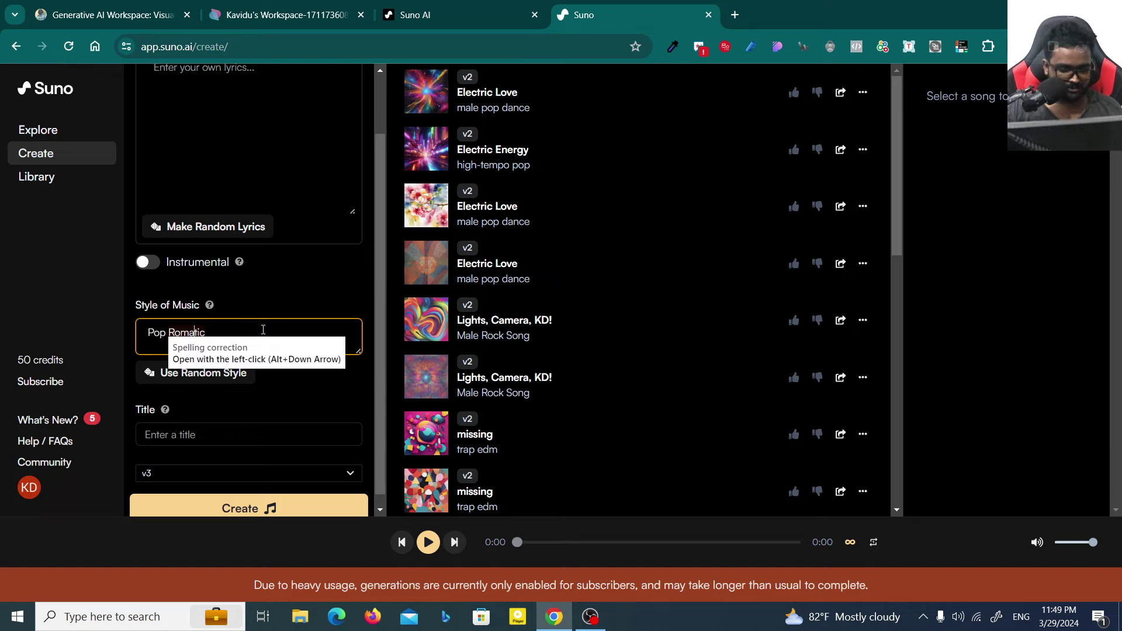
# Fix the style spelling to Romantic, then open Jeda.ai's lyrics block with the Select tool
pyautogui.click(402, 10)
pyautogui.click(335, 7)
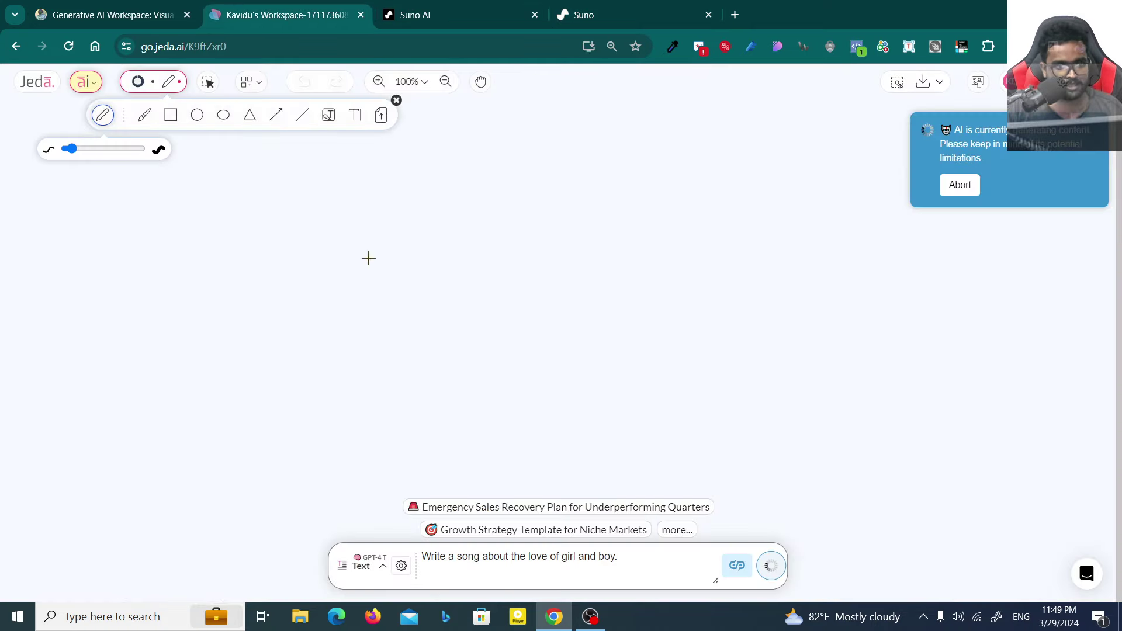
pyautogui.scroll(-4, 484, 317)
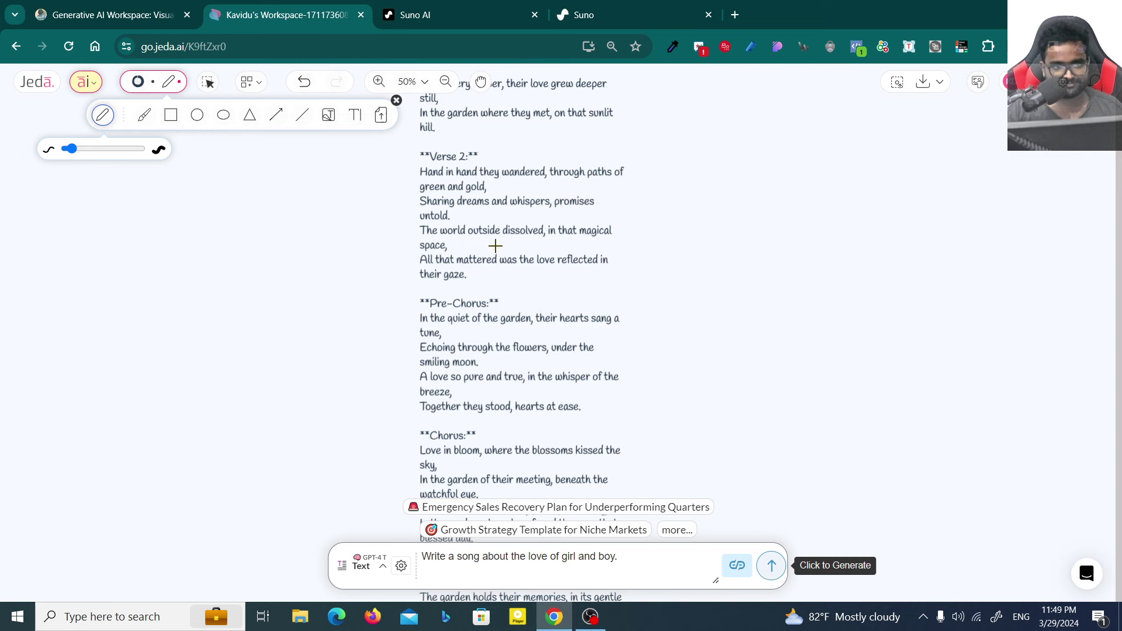
pyautogui.scroll(10, 493, 243)
pyautogui.scroll(5, 482, 197)
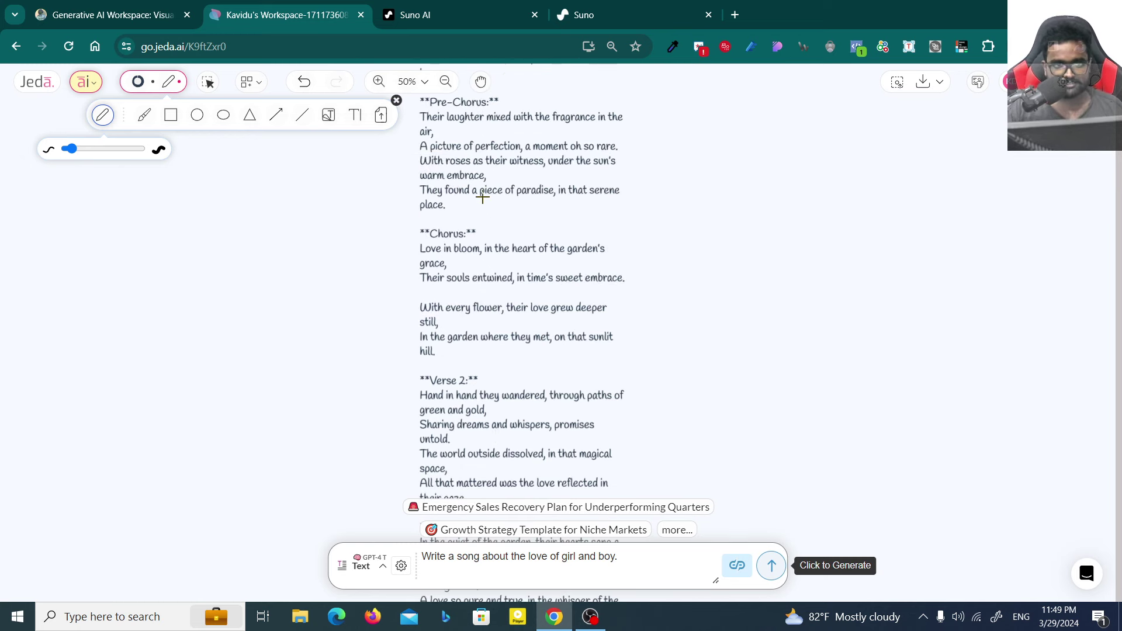
pyautogui.scroll(2, 465, 180)
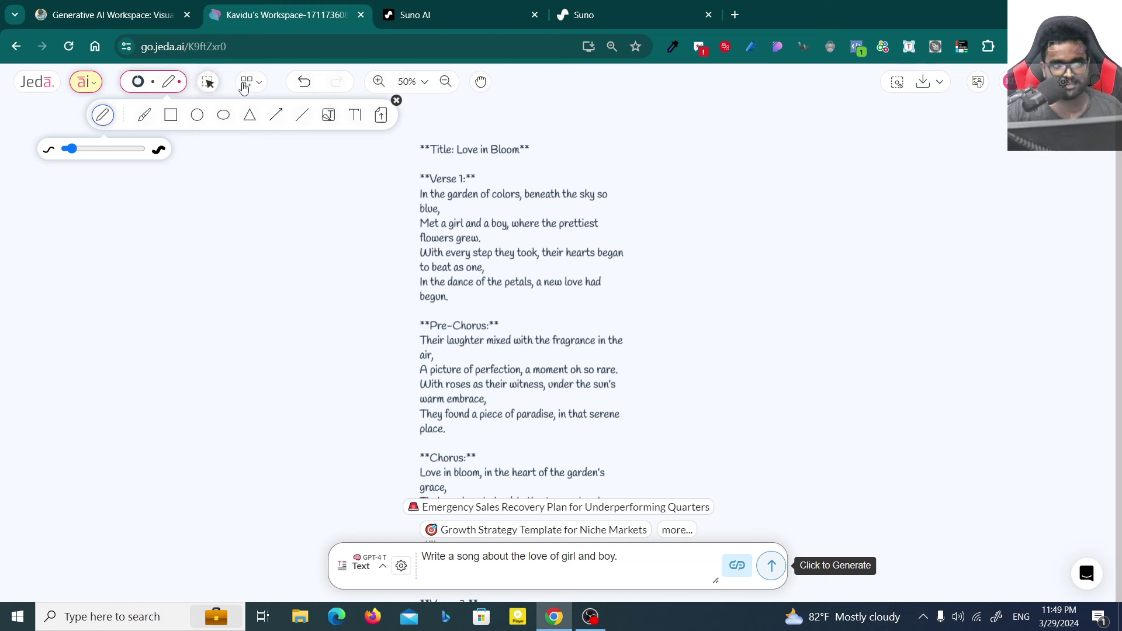
pyautogui.click(207, 82)
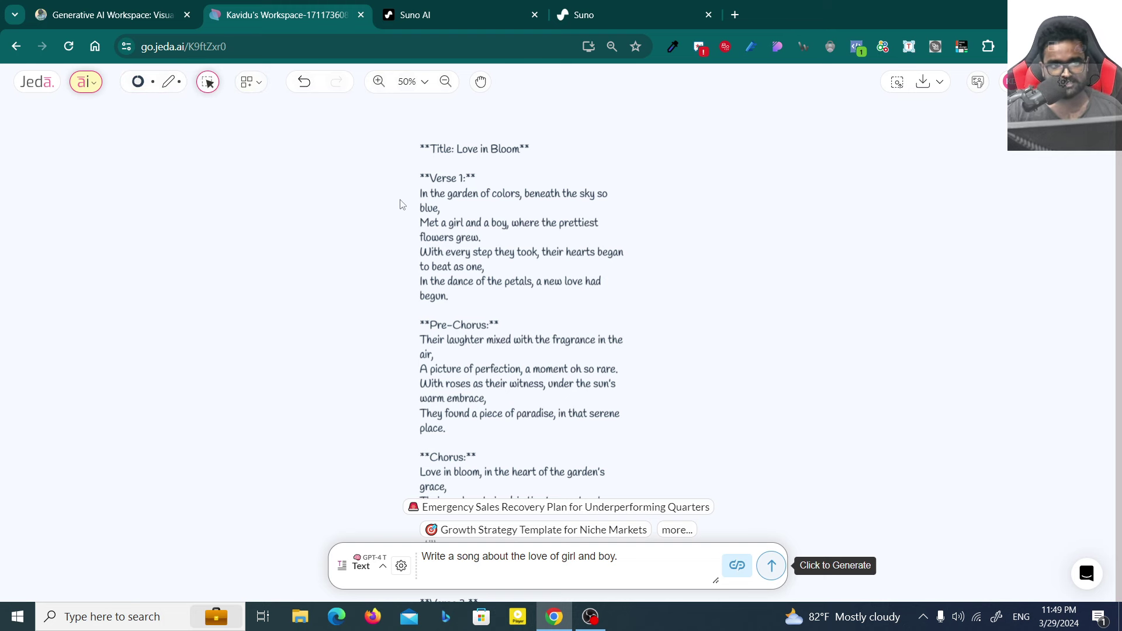
pyautogui.scroll(1, 478, 241)
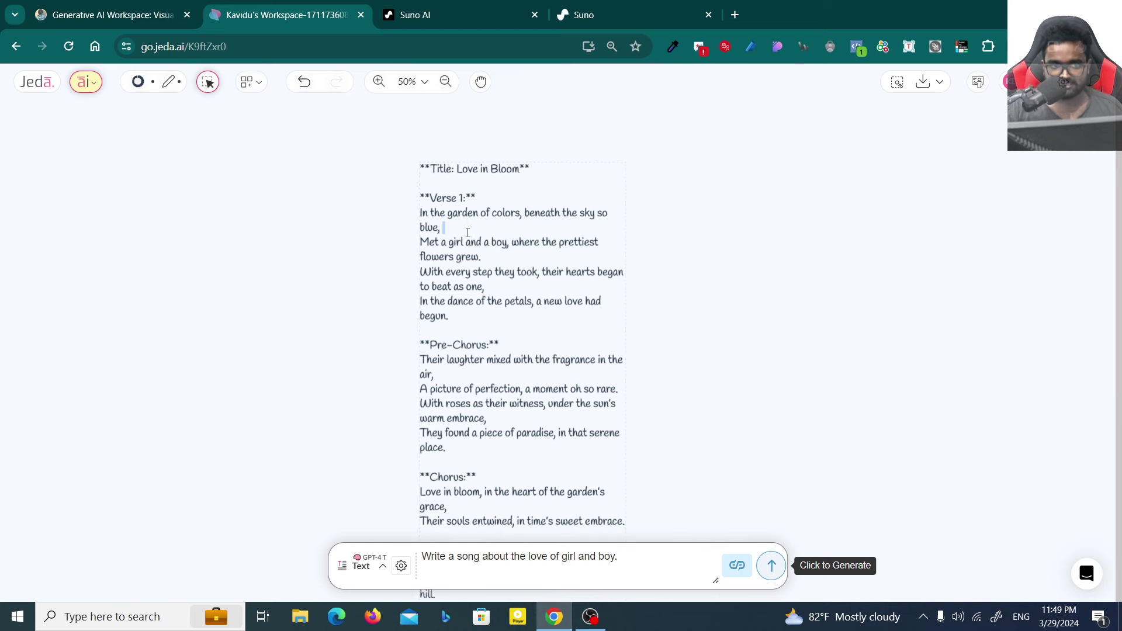
pyautogui.doubleClick(474, 242)
# Select all of the 'Love in Bloom' lyrics text
pyautogui.scroll(-4, 473, 253)
pyautogui.scroll(-5, 473, 254)
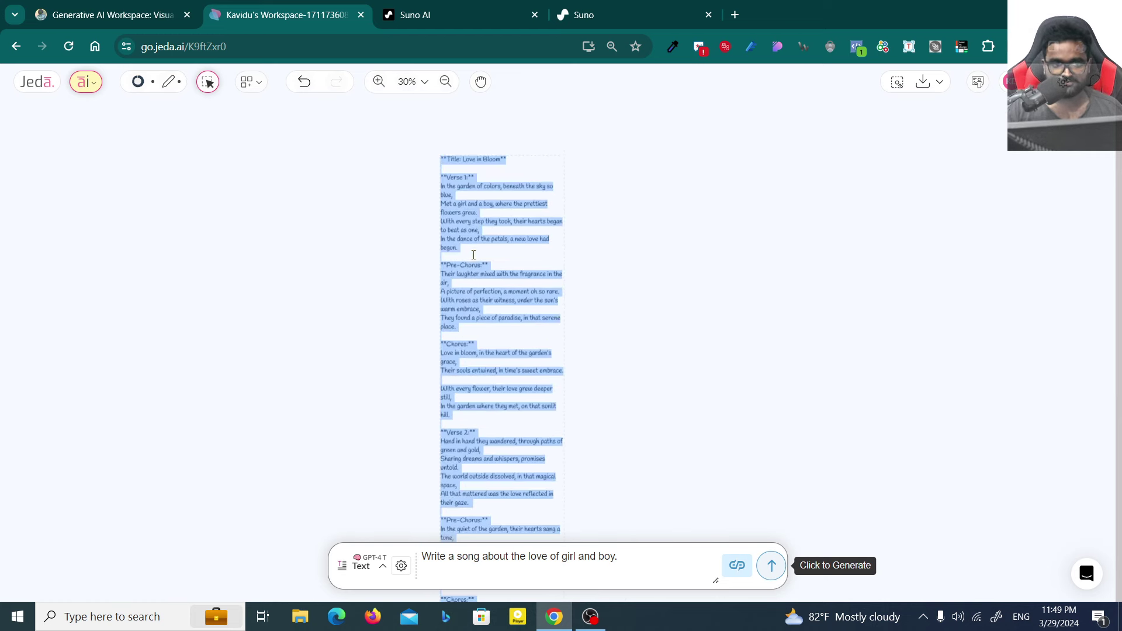
pyautogui.scroll(5, 495, 351)
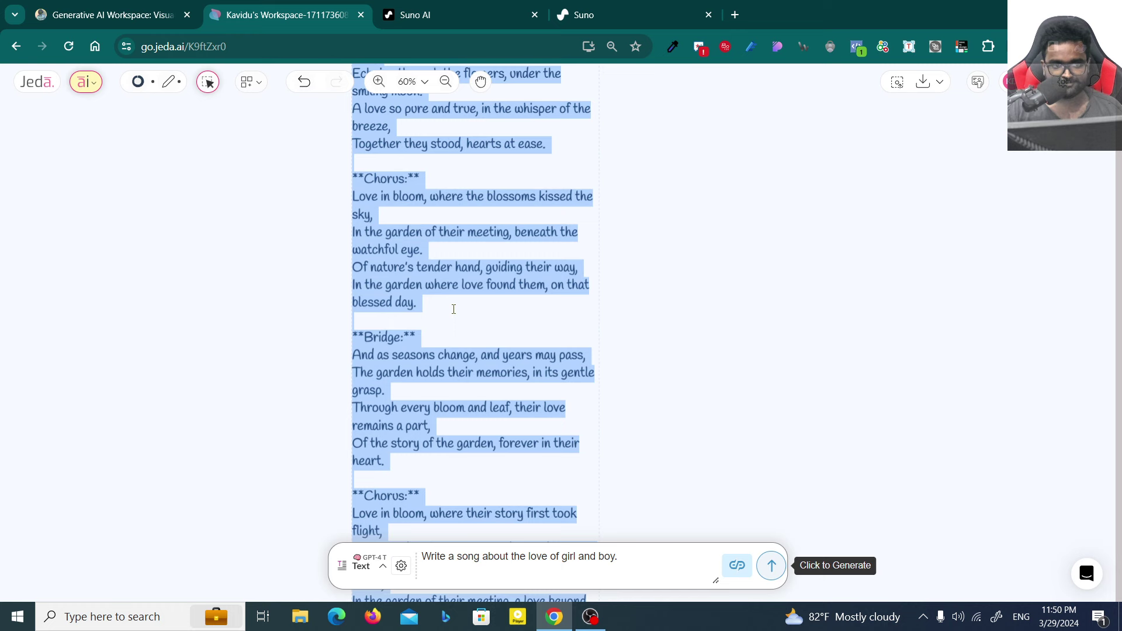
pyautogui.click(489, 572)
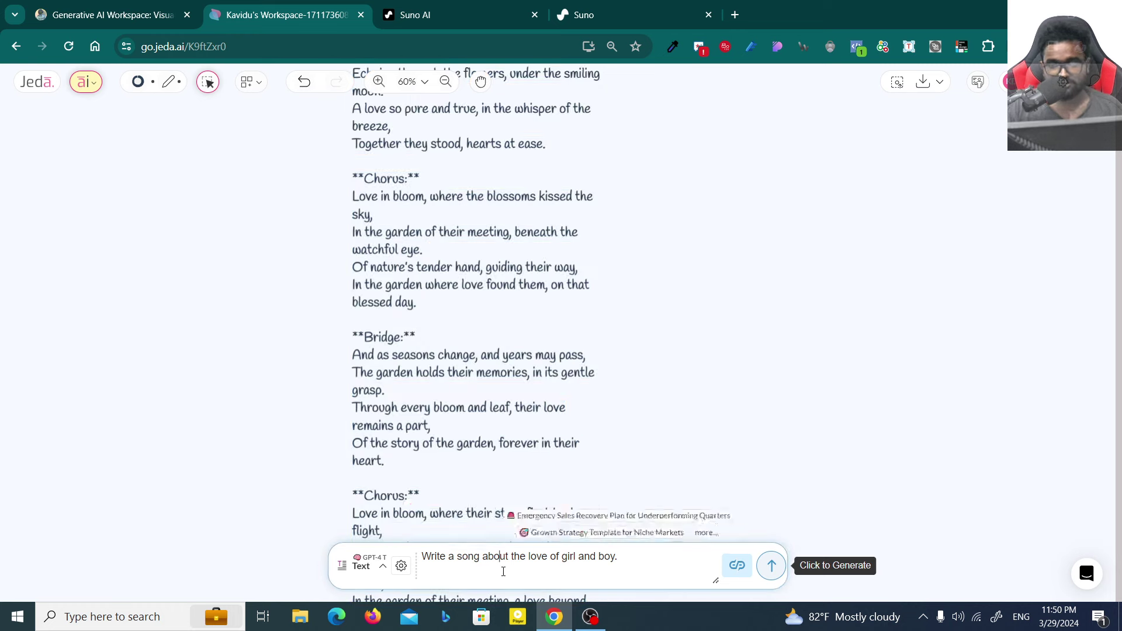
pyautogui.click(400, 566)
pyautogui.click(408, 523)
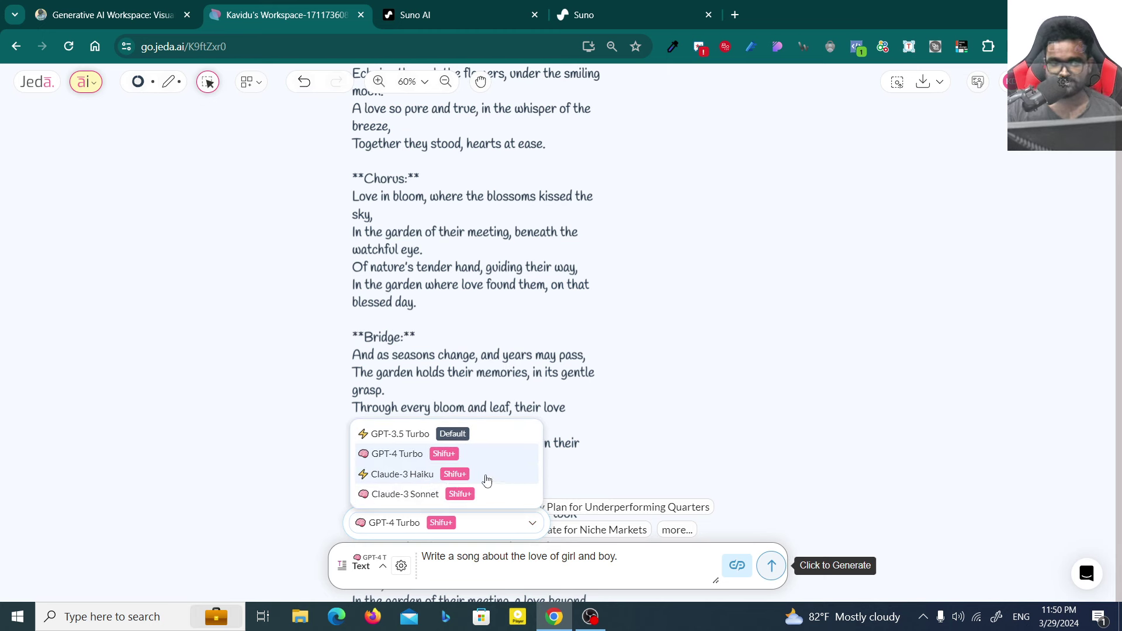
pyautogui.click(501, 265)
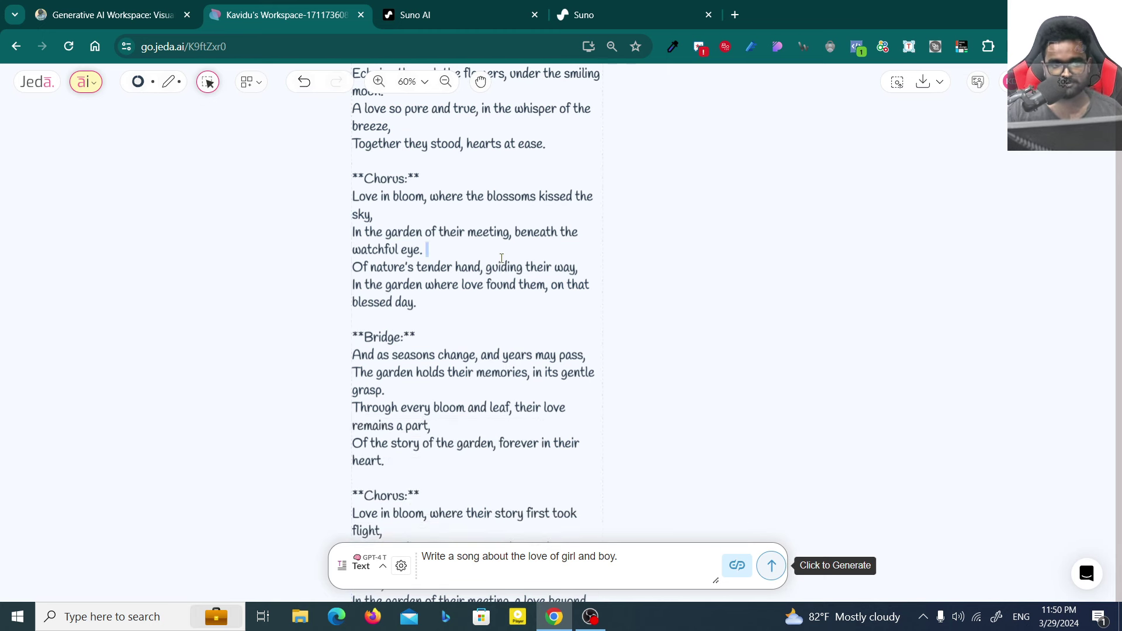
pyautogui.click(501, 257)
# Copy the selected lyrics and paste them into Suno's Lyrics box
pyautogui.scroll(-1, 436, 377)
pyautogui.hotkey('ctrl', 'Tab')
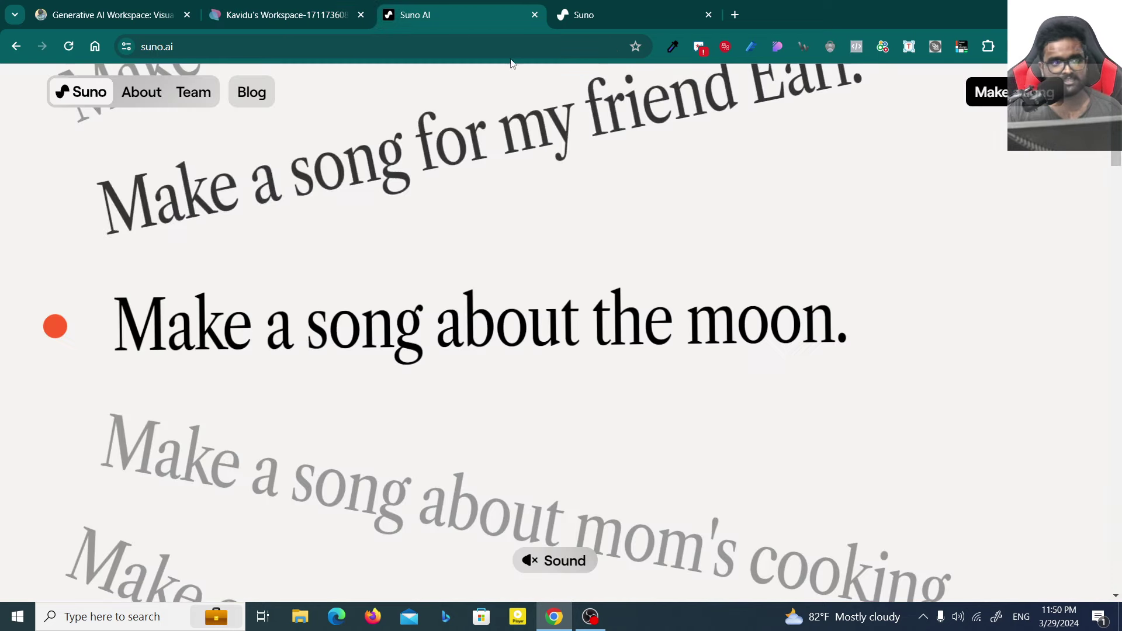
pyautogui.hotkey('ctrl', 'Tab')
pyautogui.click(174, 139)
pyautogui.scroll(1, 174, 139)
pyautogui.hotkey('ctrl', 'v')
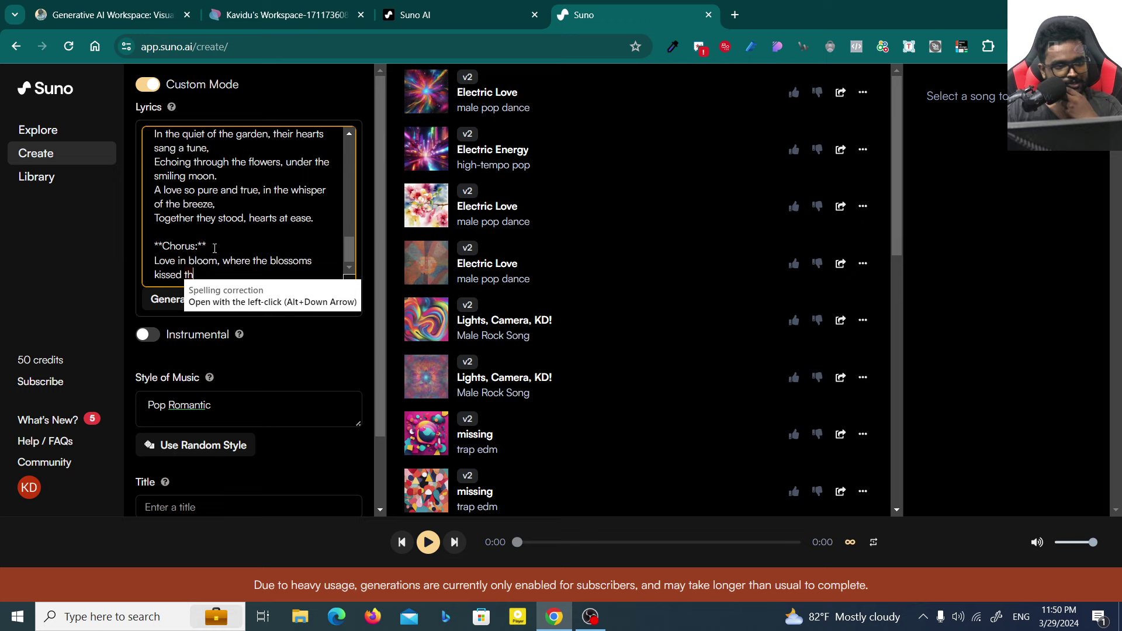
# Remove the title line and the empty first line from the pasted lyrics
pyautogui.scroll(4, 218, 245)
pyautogui.scroll(-3, 231, 217)
pyautogui.scroll(-1, 231, 216)
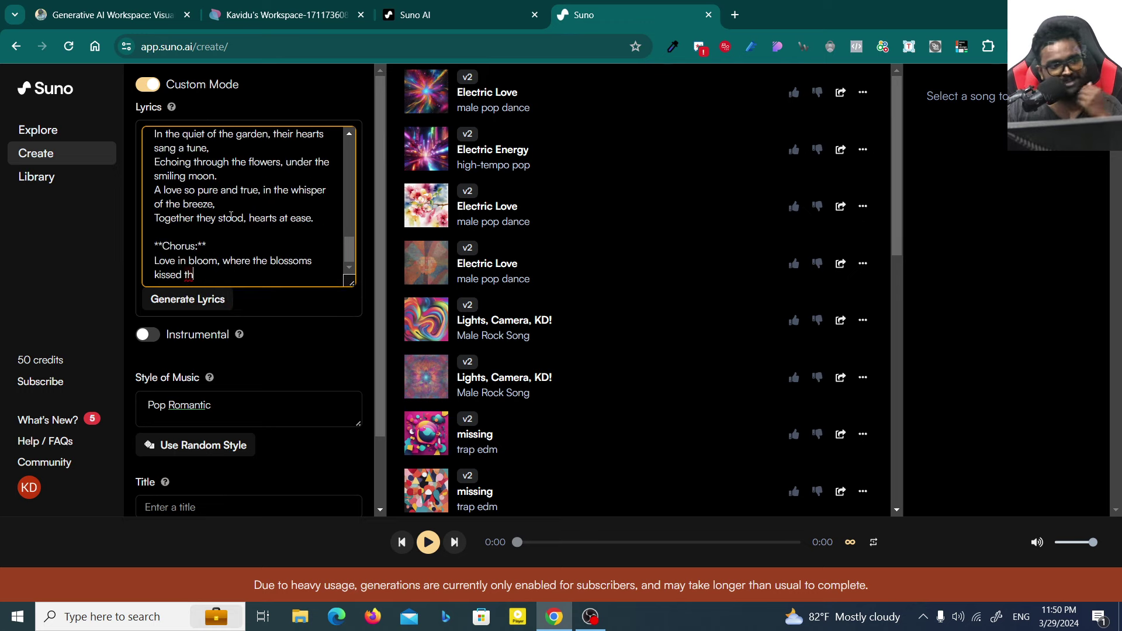
pyautogui.scroll(4, 231, 250)
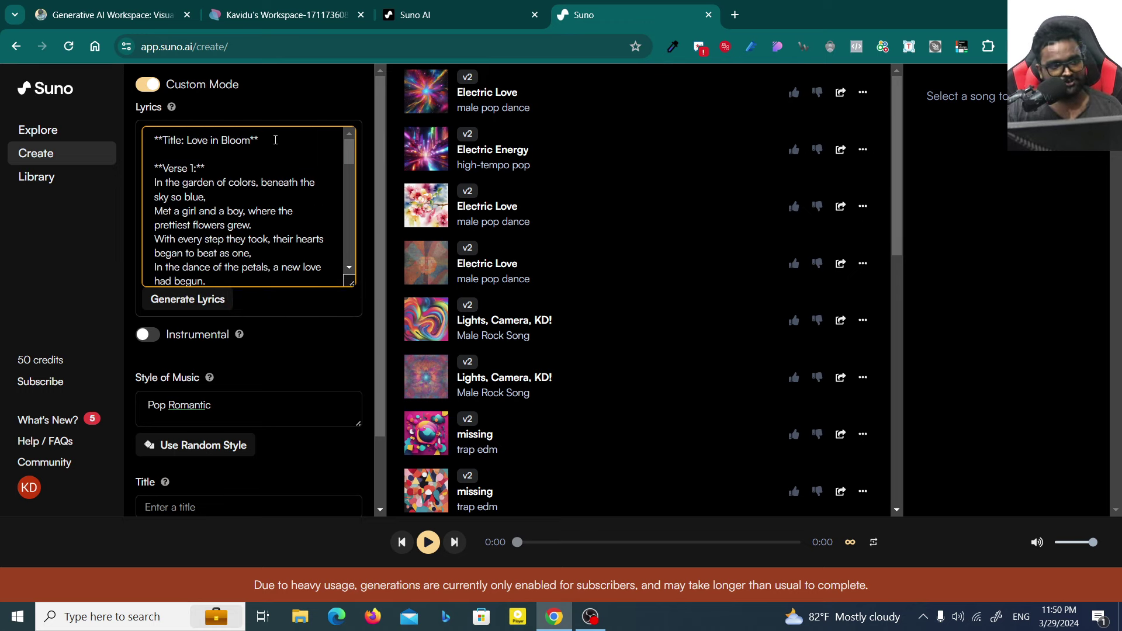
pyautogui.moveTo(275, 139); pyautogui.dragTo(105, 114)
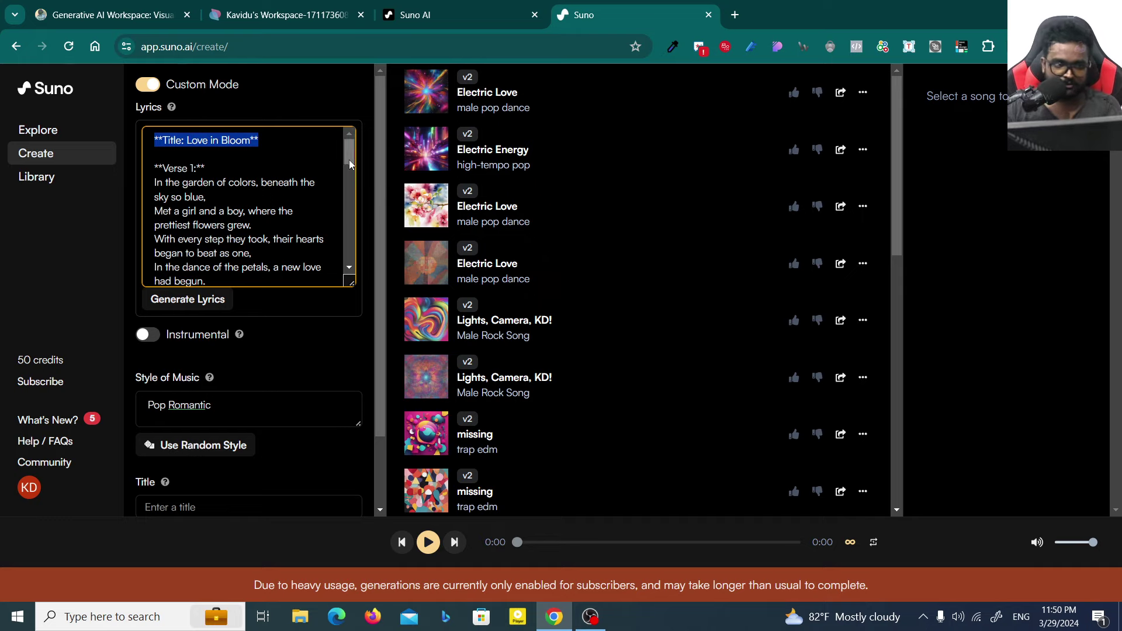
pyautogui.press('BackSpace')
pyautogui.press('Delete')
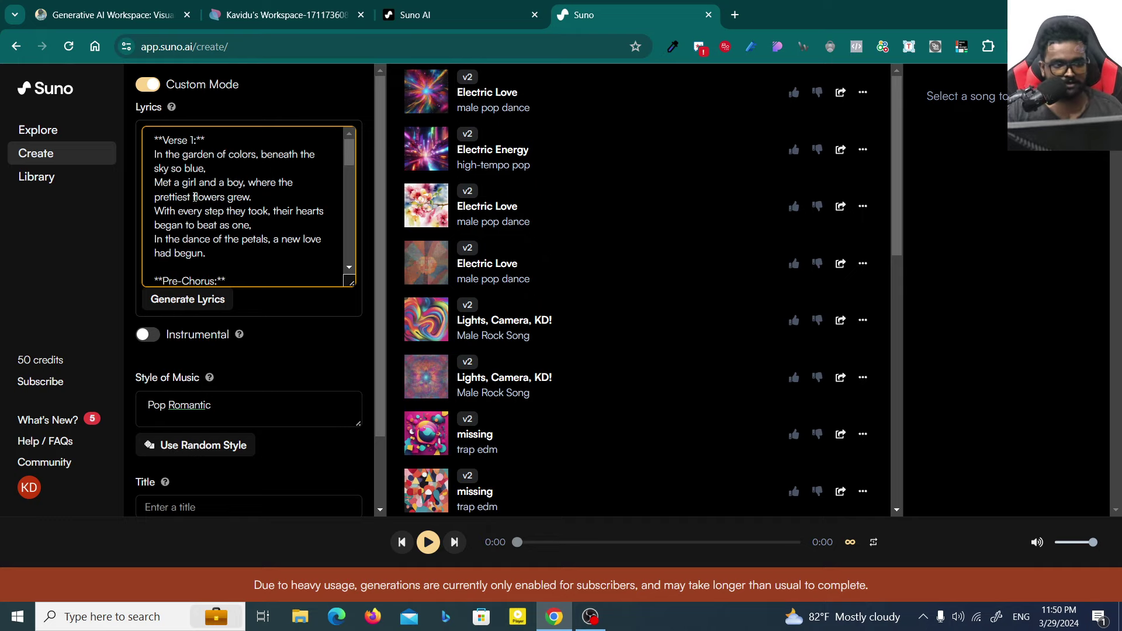
pyautogui.scroll(-5, 195, 197)
# Back in Jeda.ai, select the outro section of the lyrics
pyautogui.click(414, 14)
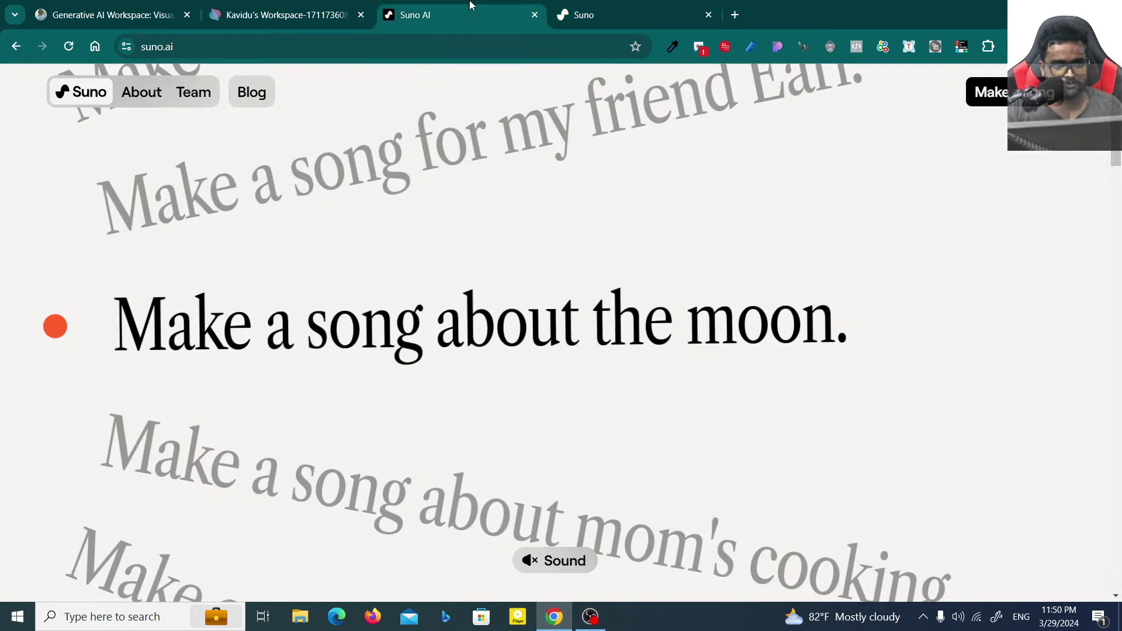
pyautogui.click(271, 12)
pyautogui.scroll(-4, 421, 376)
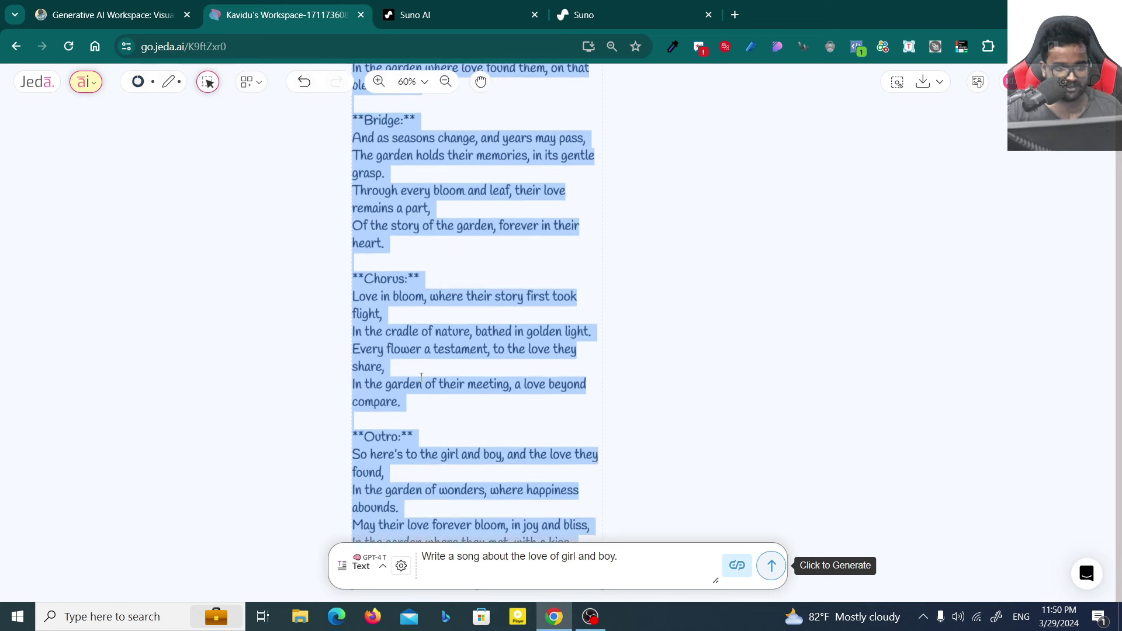
pyautogui.click(420, 377)
pyautogui.moveTo(352, 304); pyautogui.dragTo(418, 428)
pyautogui.click(419, 251)
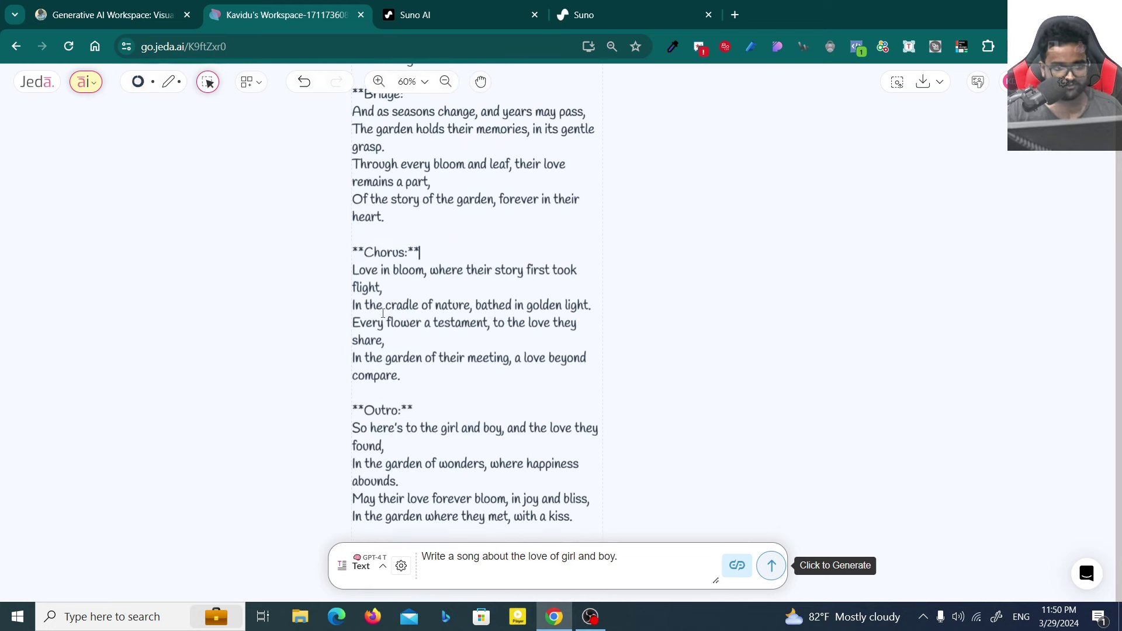
pyautogui.scroll(-1, 357, 411)
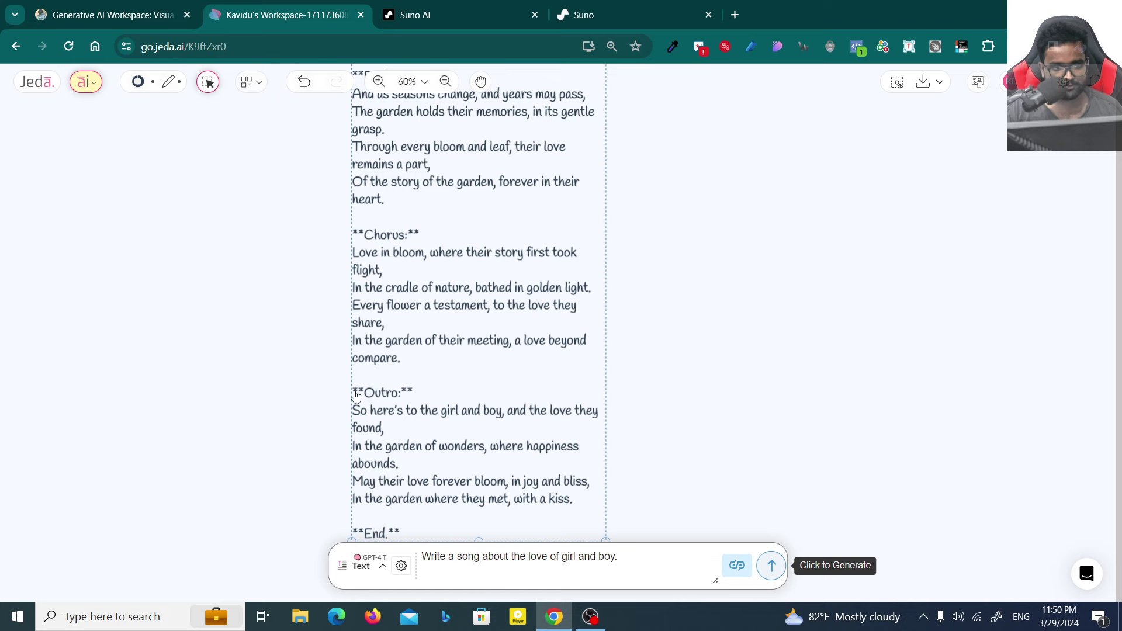
pyautogui.moveTo(356, 394); pyautogui.dragTo(579, 446)
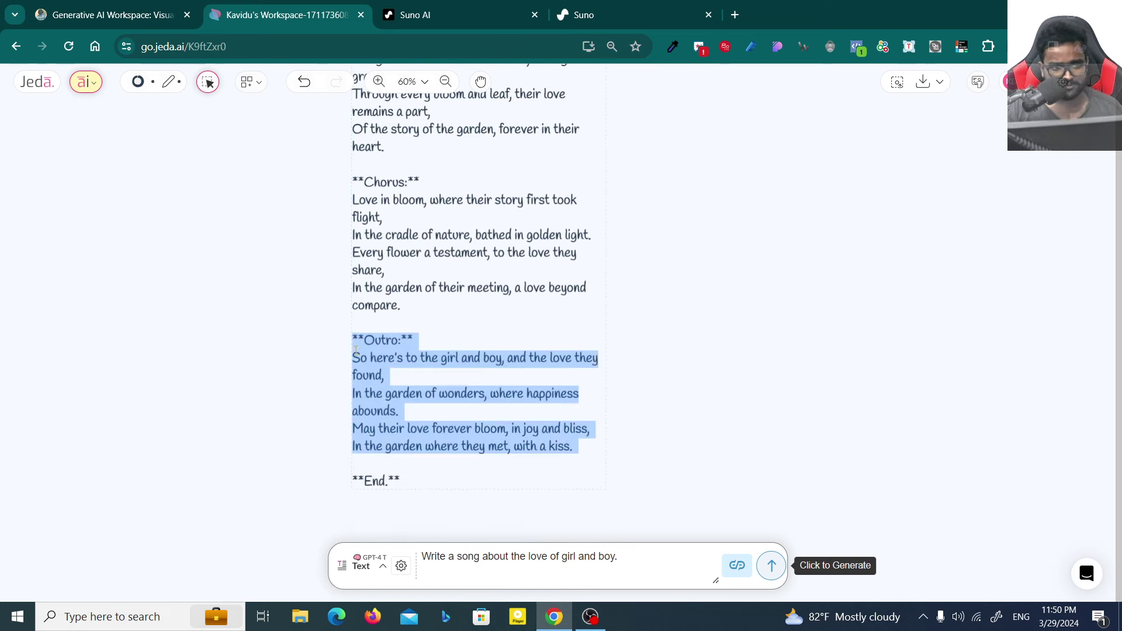
# Paste the outro over the chorus lines at the end of Suno's lyrics
pyautogui.click(584, 15)
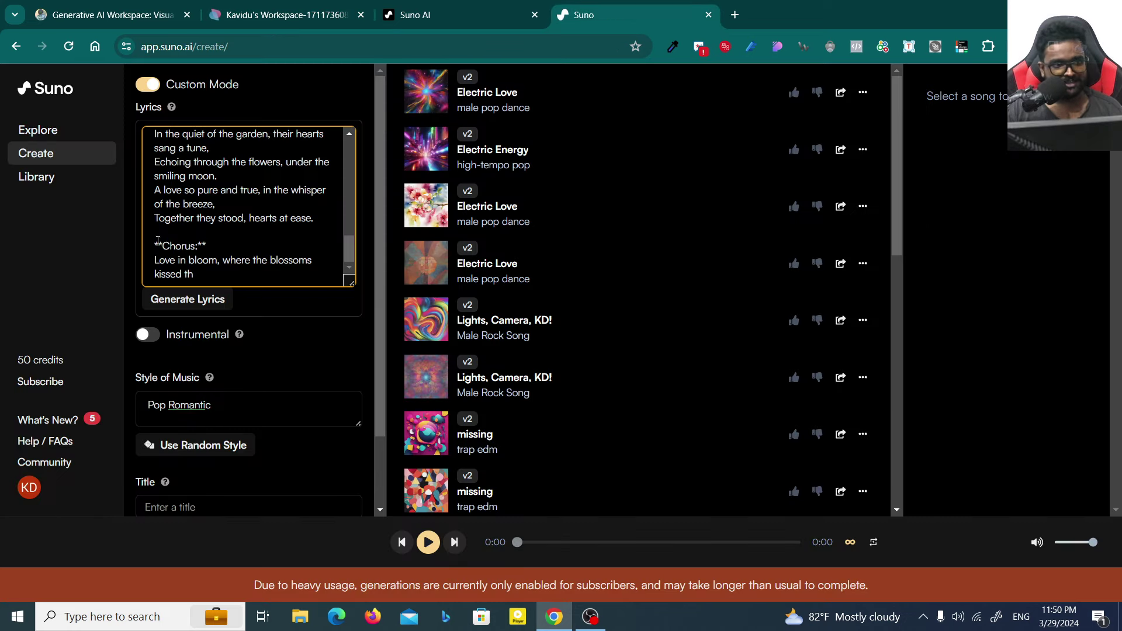
pyautogui.moveTo(165, 252); pyautogui.dragTo(310, 320)
pyautogui.write('**Outro:** So here’s to the girl and boy, and the love they found, In the garde')
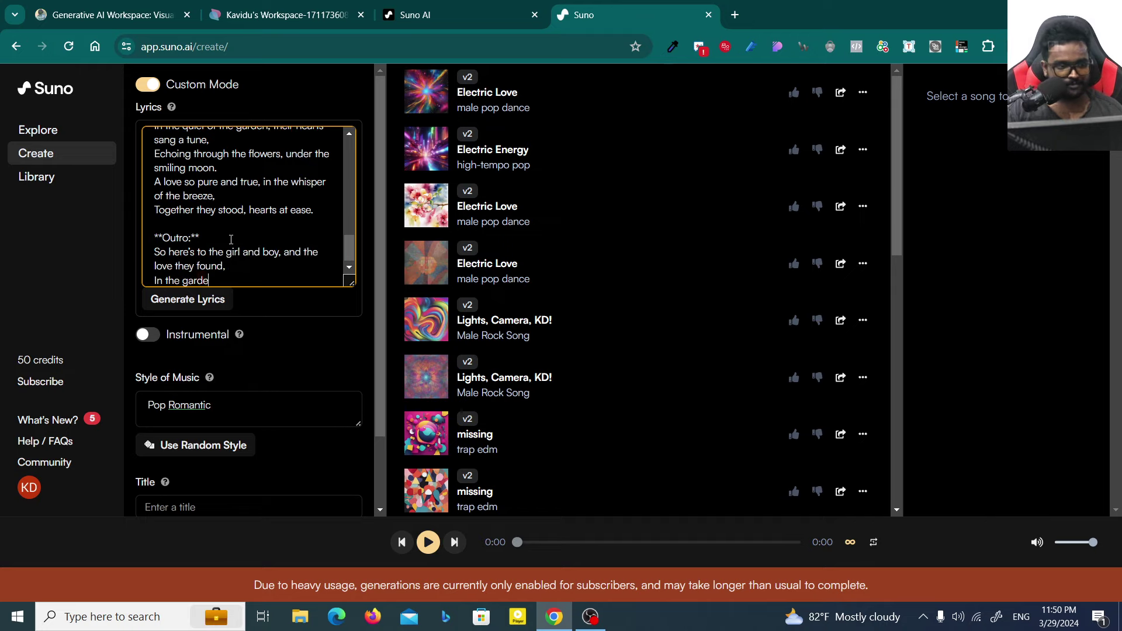
pyautogui.click(384, 7)
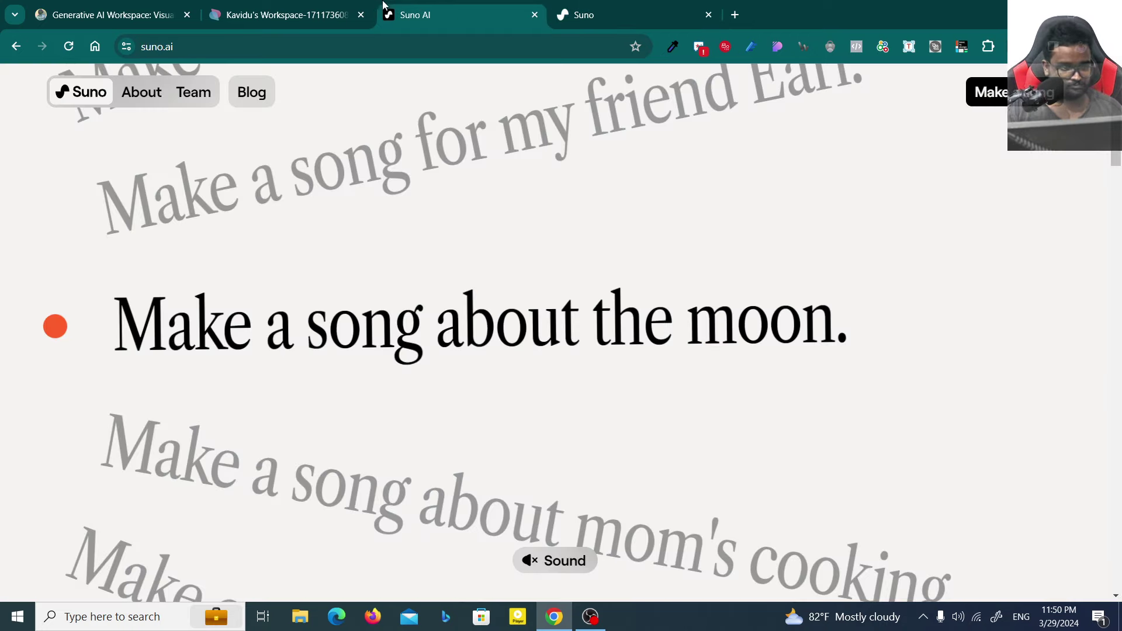
# Delete the pasted outro so Suno's lyrics end with 'Together they stood, hearts at ease.'
pyautogui.click(281, 15)
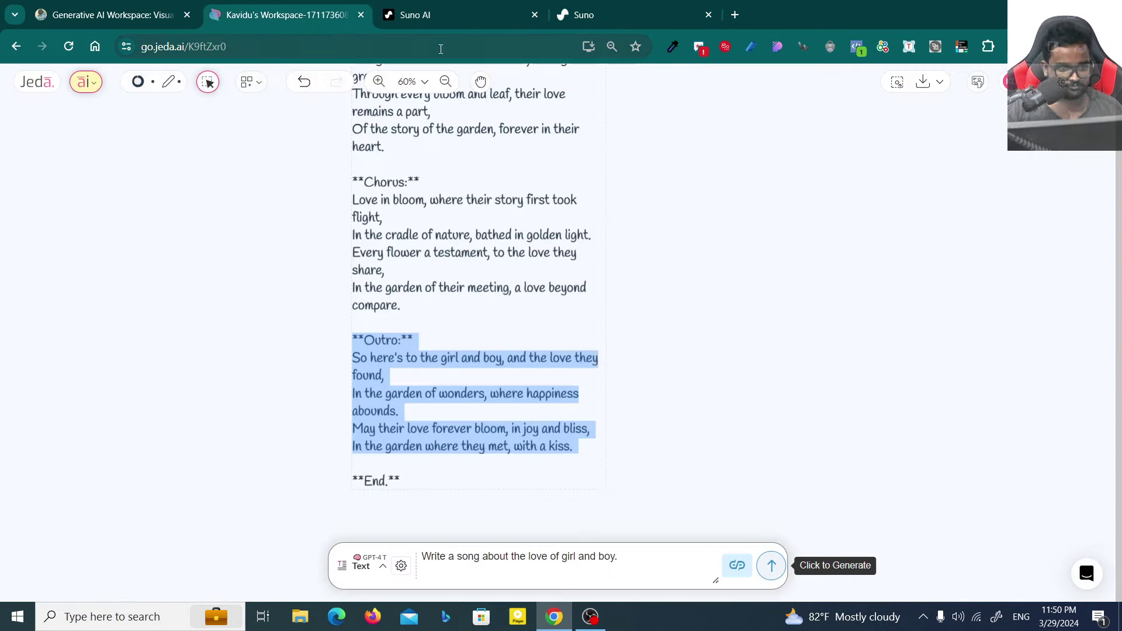
pyautogui.click(584, 15)
pyautogui.moveTo(223, 274); pyautogui.dragTo(124, 247)
pyautogui.press('BackSpace')
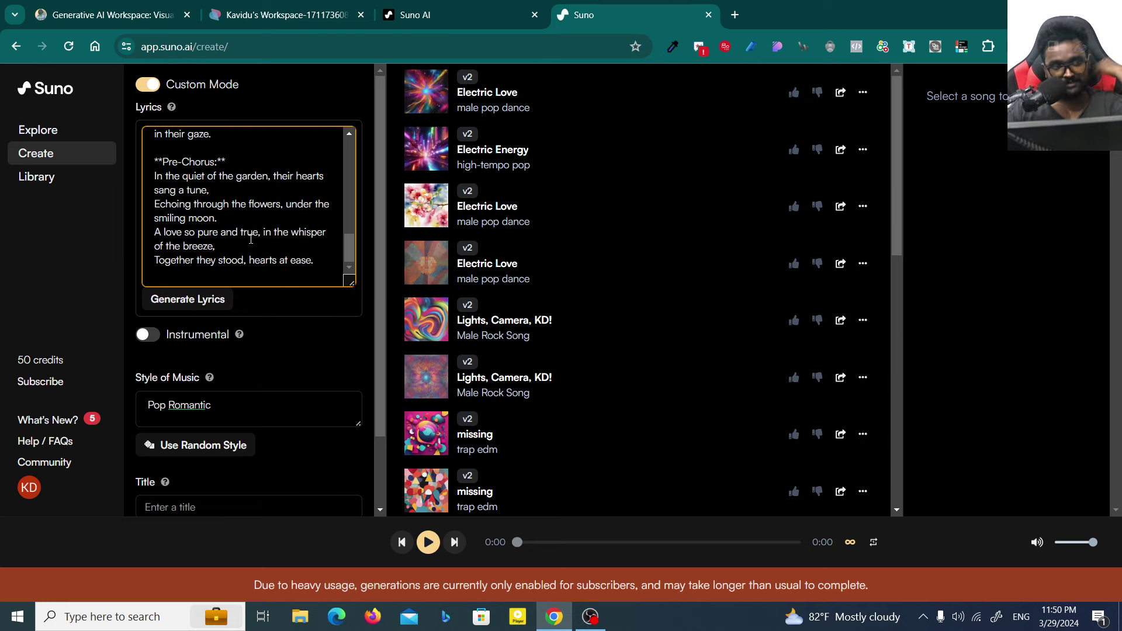
pyautogui.scroll(2, 248, 226)
pyautogui.scroll(-2, 249, 226)
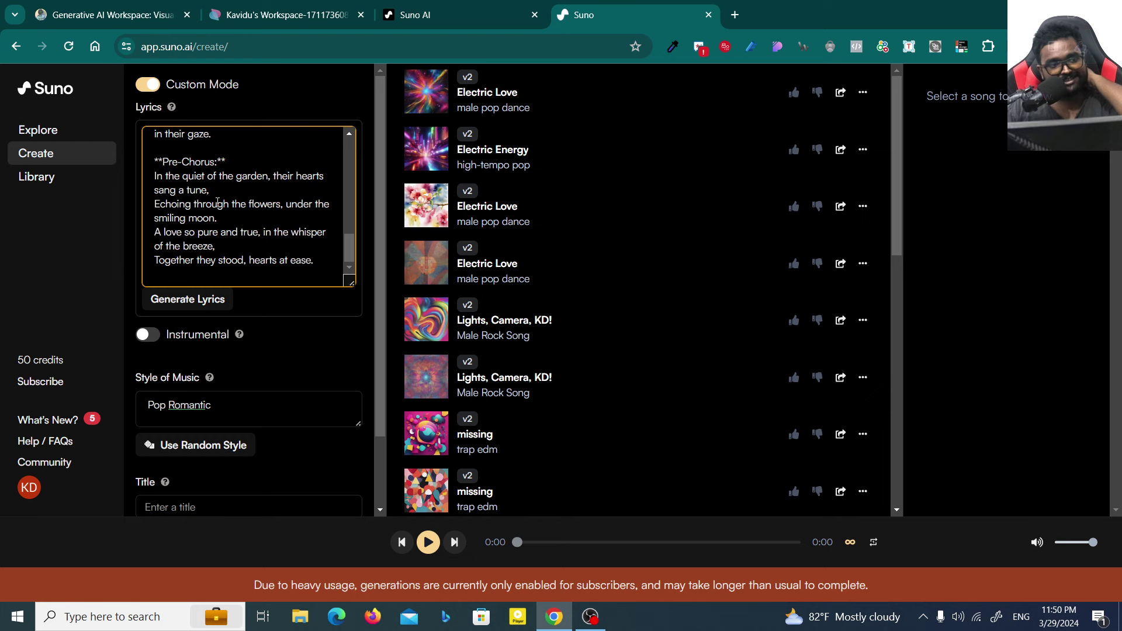
pyautogui.scroll(5, 217, 202)
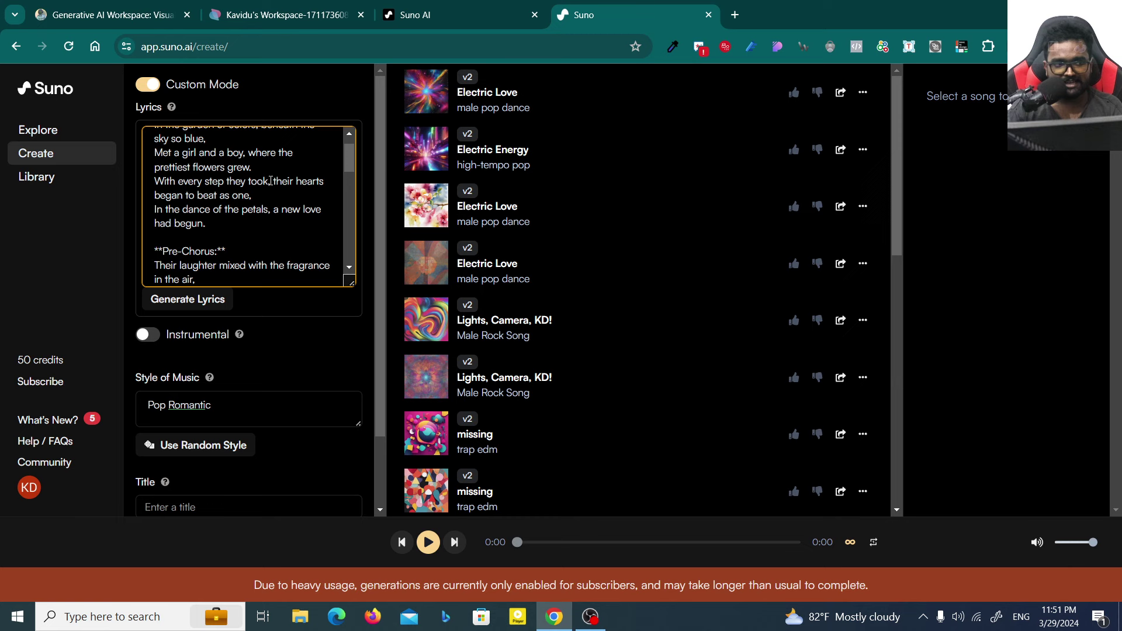
pyautogui.scroll(-5, 287, 234)
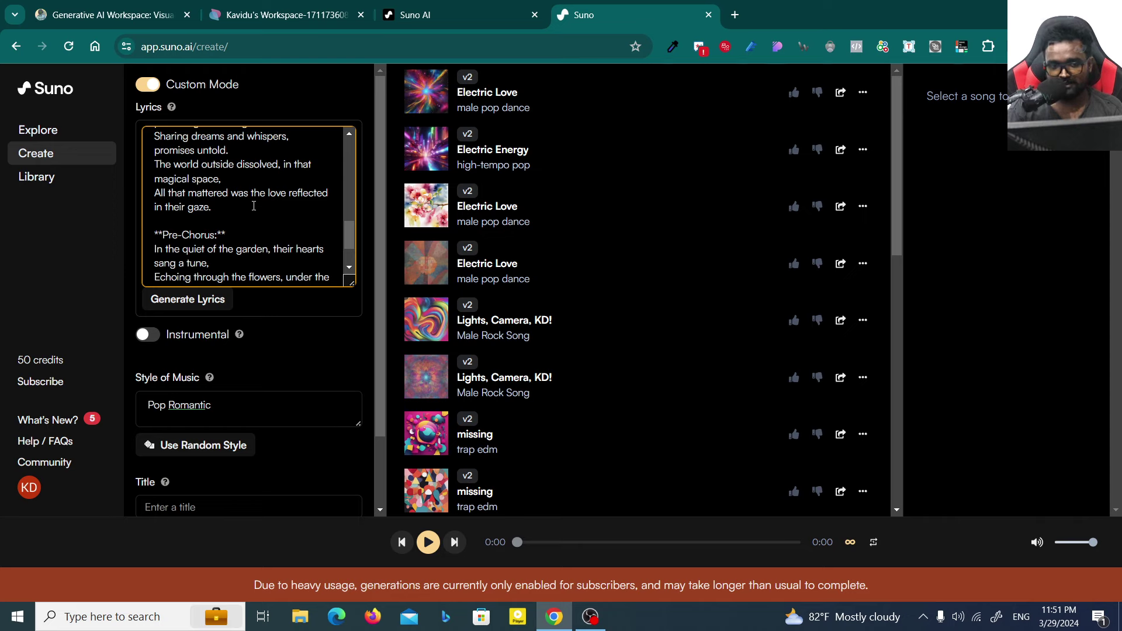
pyautogui.scroll(-2, 254, 206)
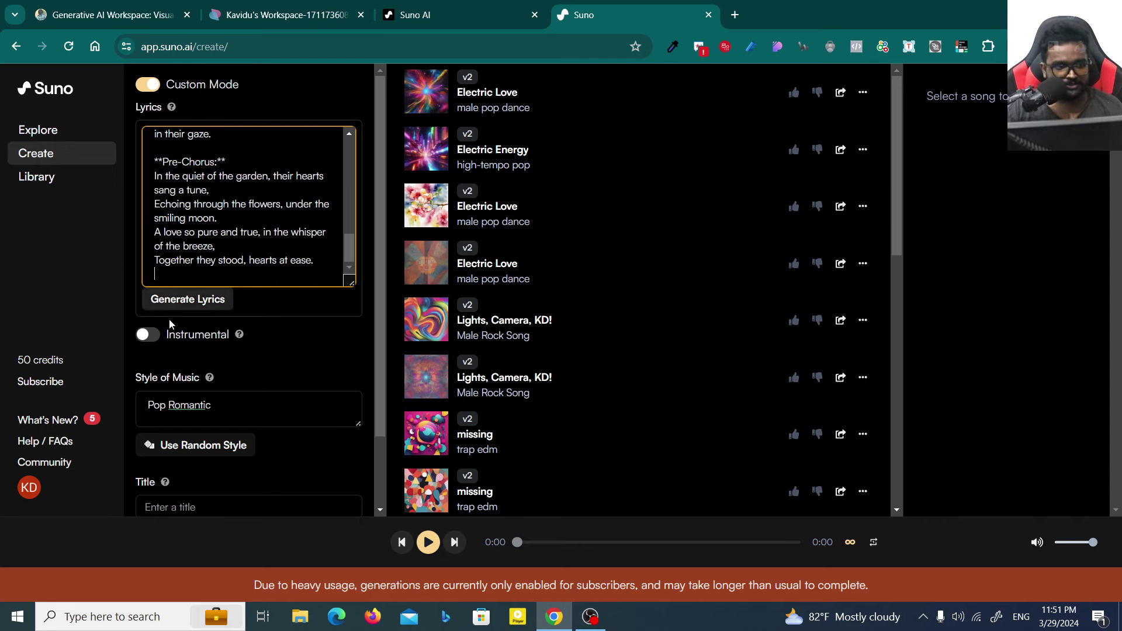
pyautogui.scroll(-1, 167, 320)
# Look up the song's title in the Jeda.ai lyrics canvas by panning to the top
pyautogui.click(180, 424)
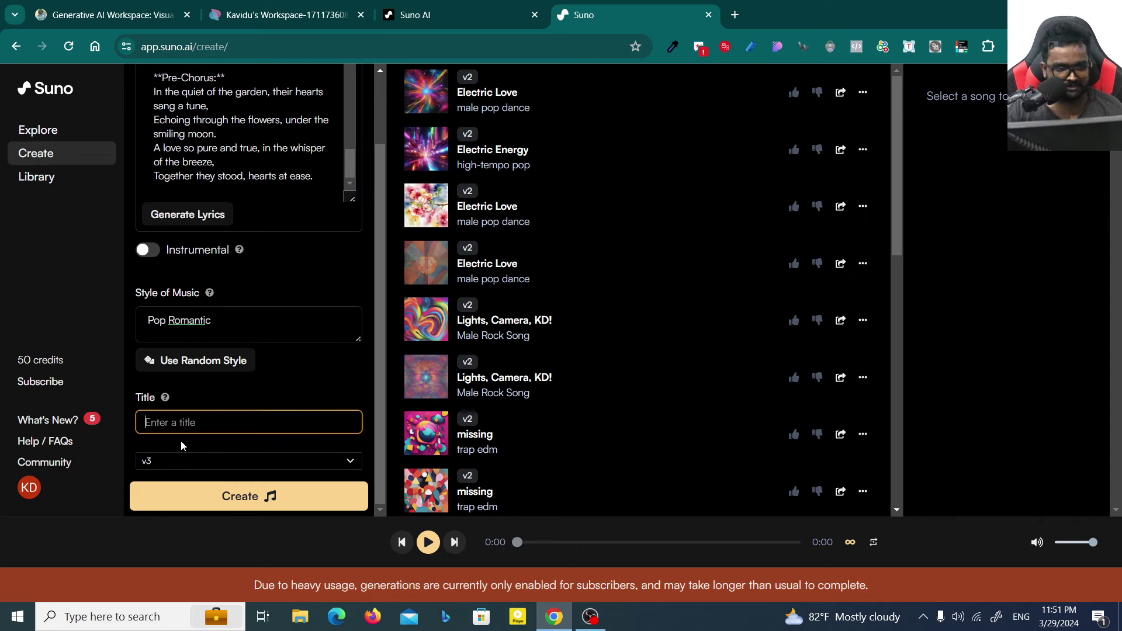
pyautogui.click(406, 8)
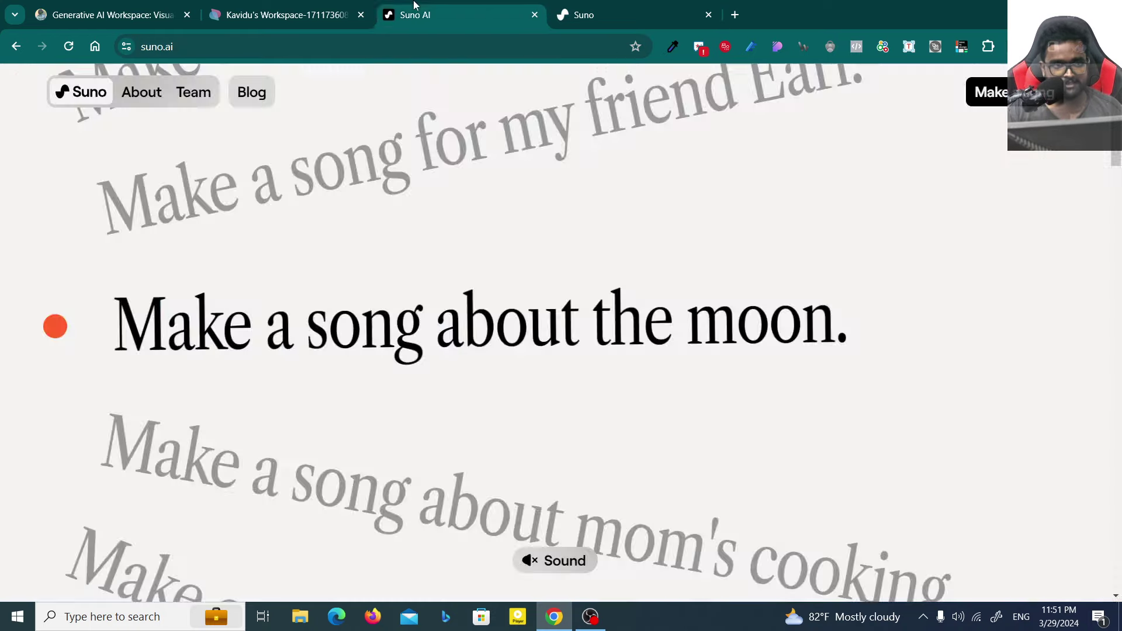
pyautogui.click(327, 18)
pyautogui.scroll(3, 377, 335)
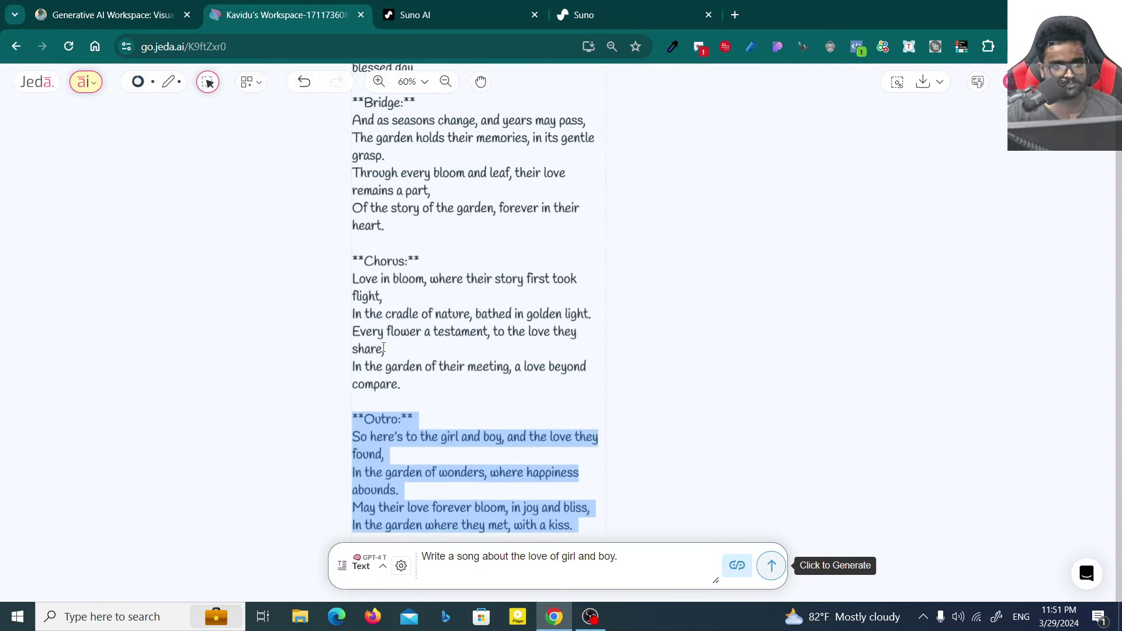
pyautogui.scroll(-2, 430, 200)
pyautogui.scroll(3, 430, 200)
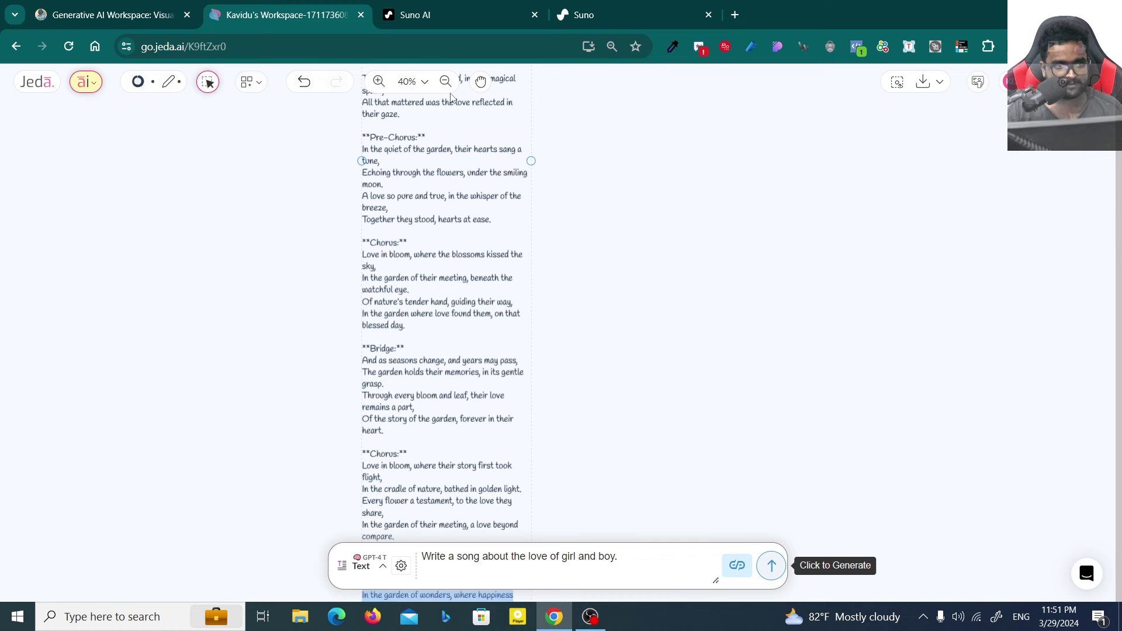
pyautogui.click(480, 81)
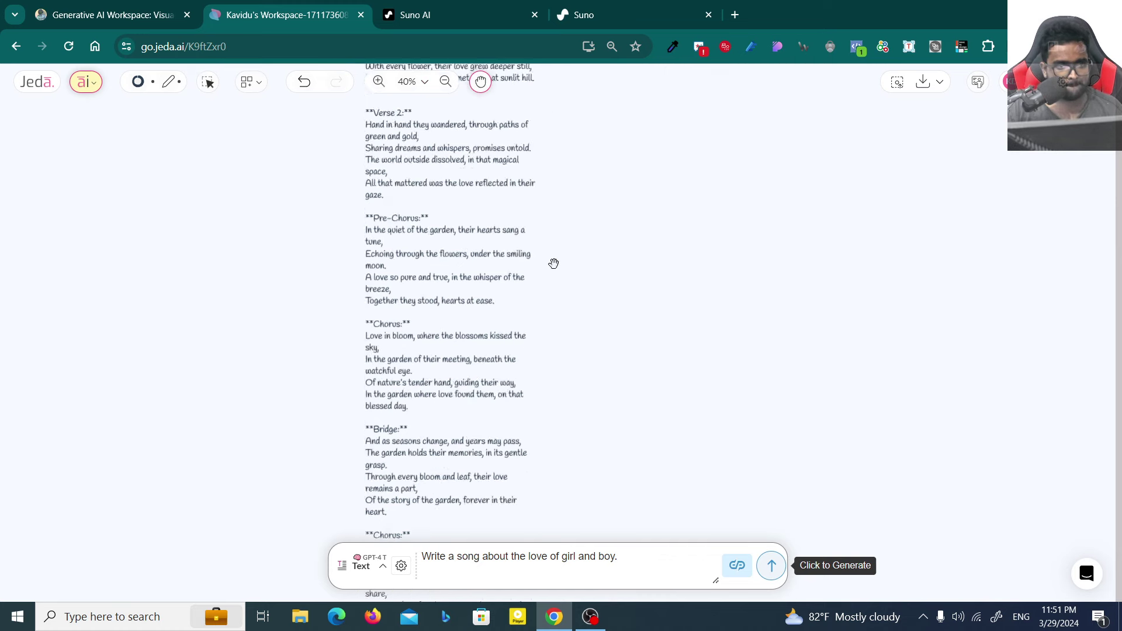
pyautogui.moveTo(554, 263); pyautogui.dragTo(557, 491)
pyautogui.scroll(5, 514, 253)
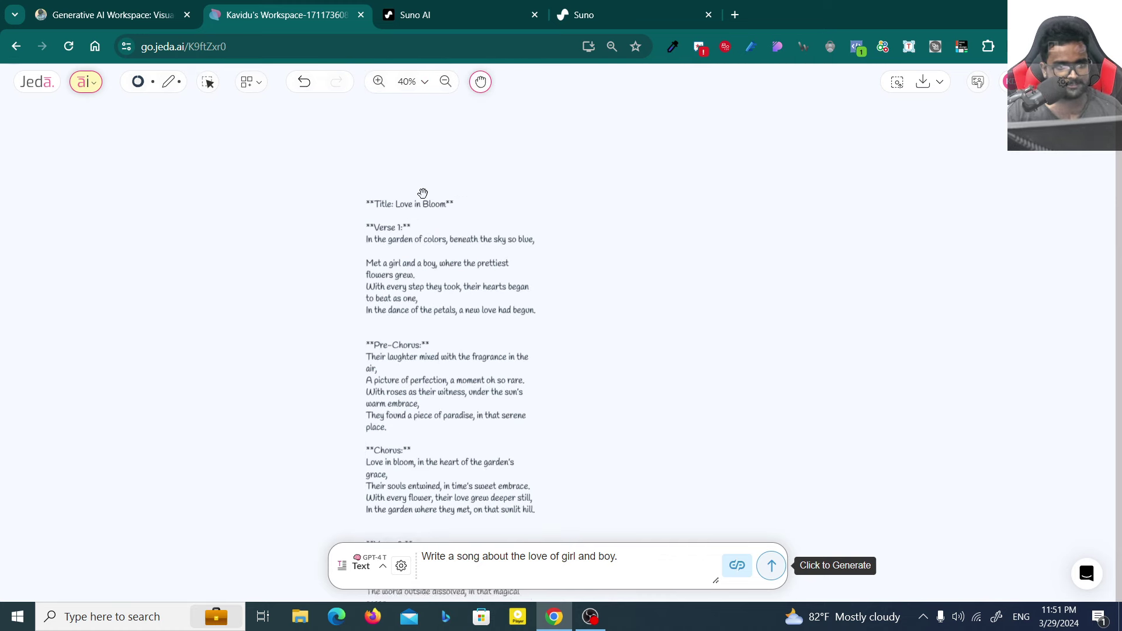
pyautogui.scroll(4, 430, 217)
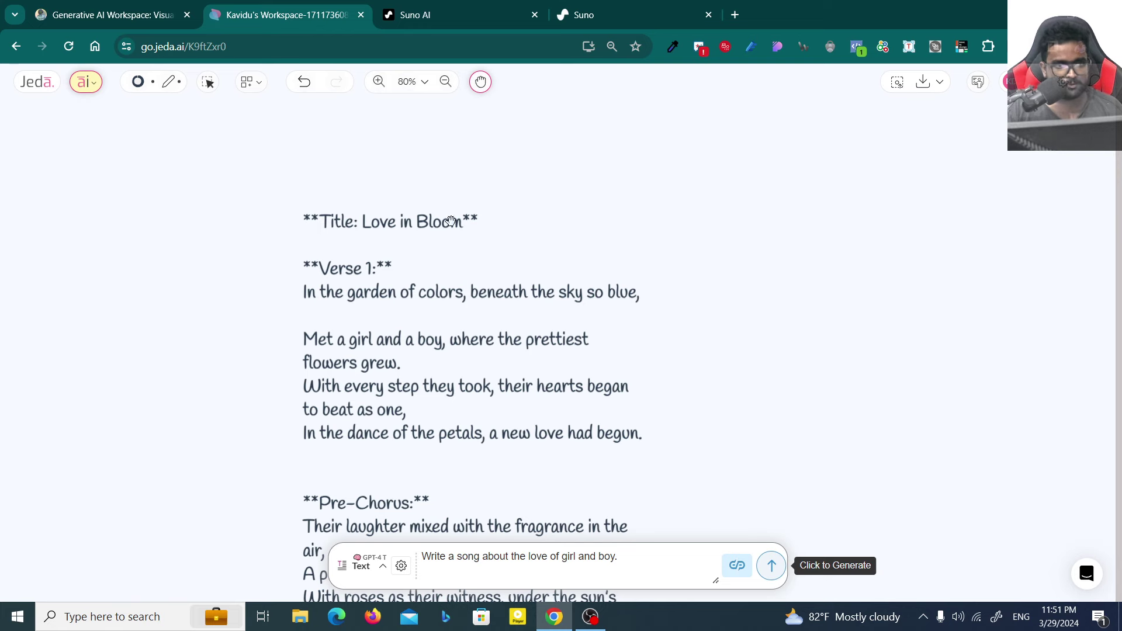
# Enter 'The Love in Bloom' as the Suno song title and start generating it
pyautogui.click(667, 7)
pyautogui.write('The Love in Bloom')
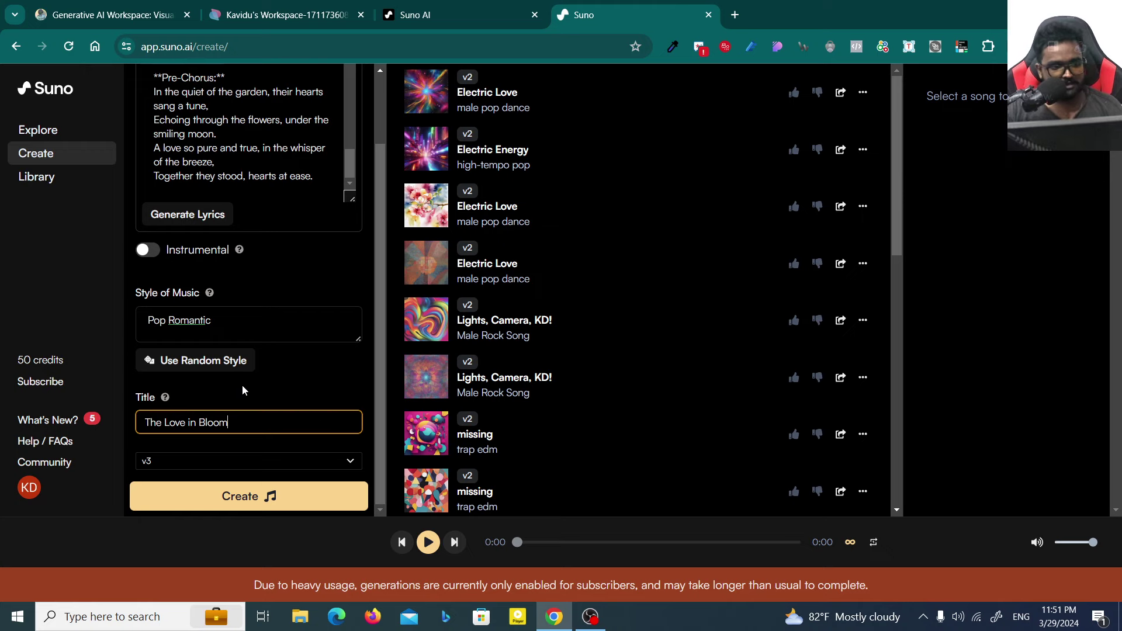
pyautogui.click(257, 497)
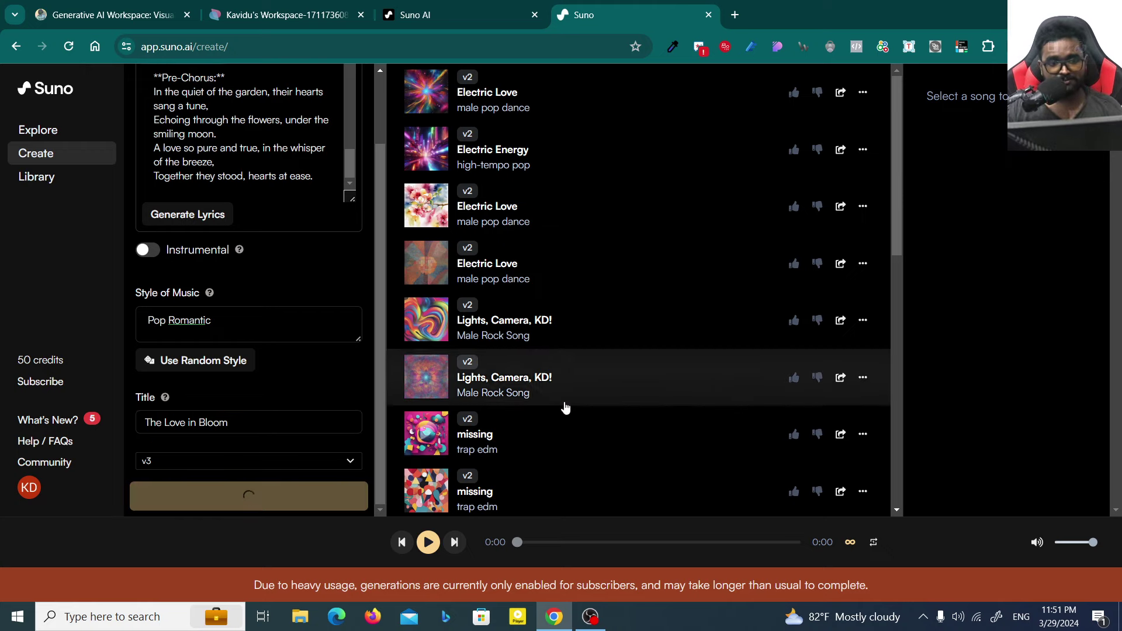
# Retry generation twice, selecting all lyrics first; Suno limits generation to Pro and Premier subscribers
pyautogui.scroll(-10, 578, 397)
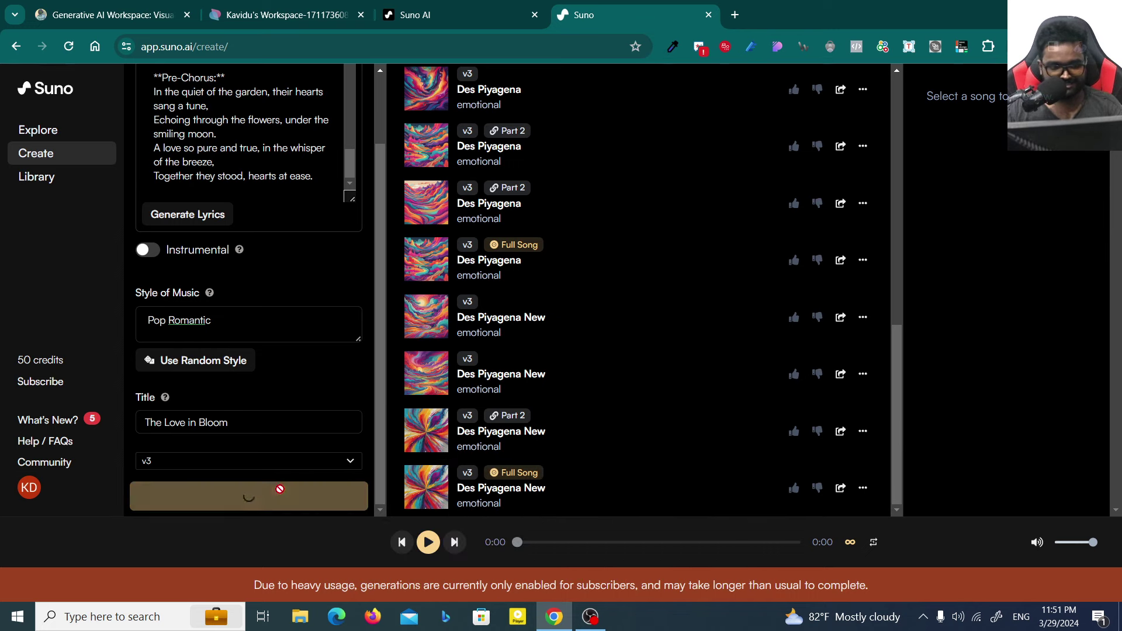
pyautogui.click(280, 495)
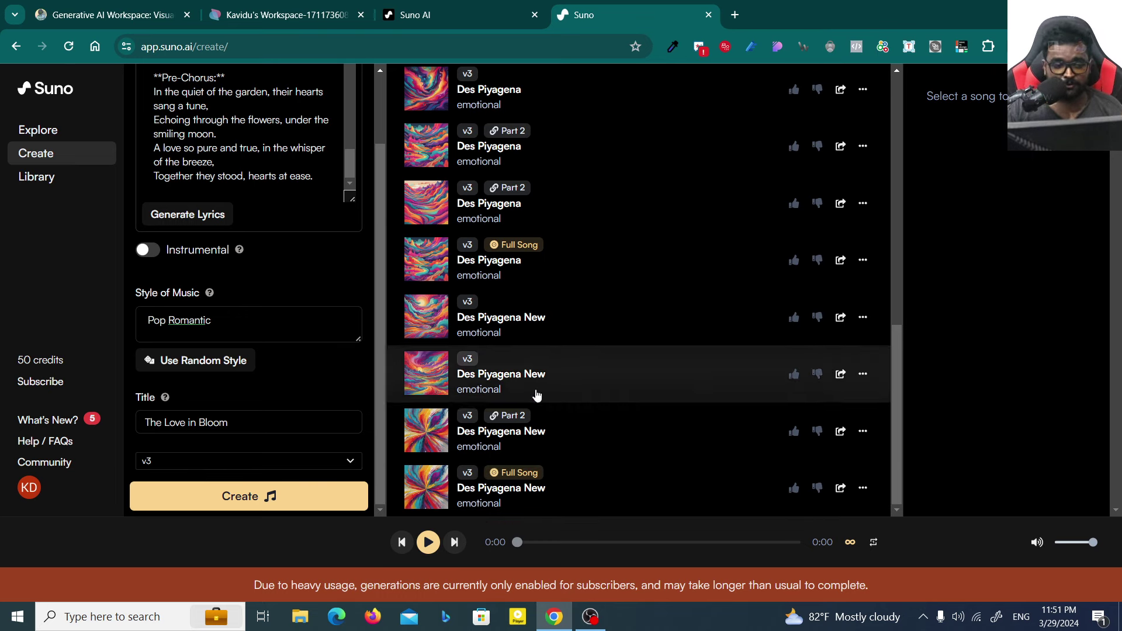
pyautogui.scroll(3, 558, 450)
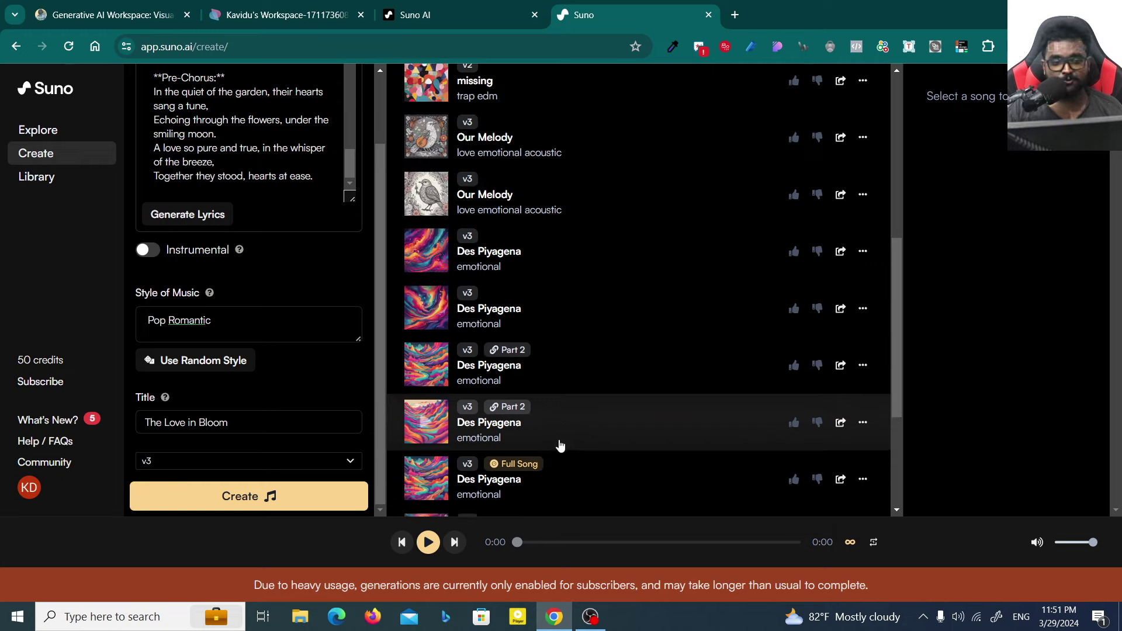
pyautogui.scroll(7, 560, 446)
pyautogui.click(299, 145)
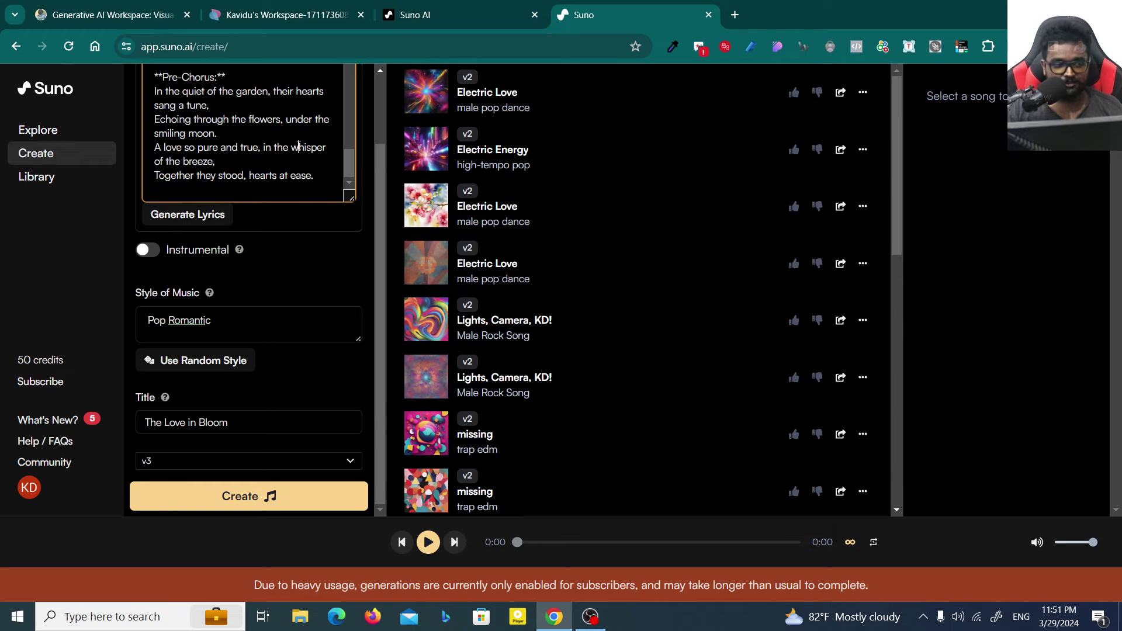
pyautogui.hotkey('ctrl', 'a')
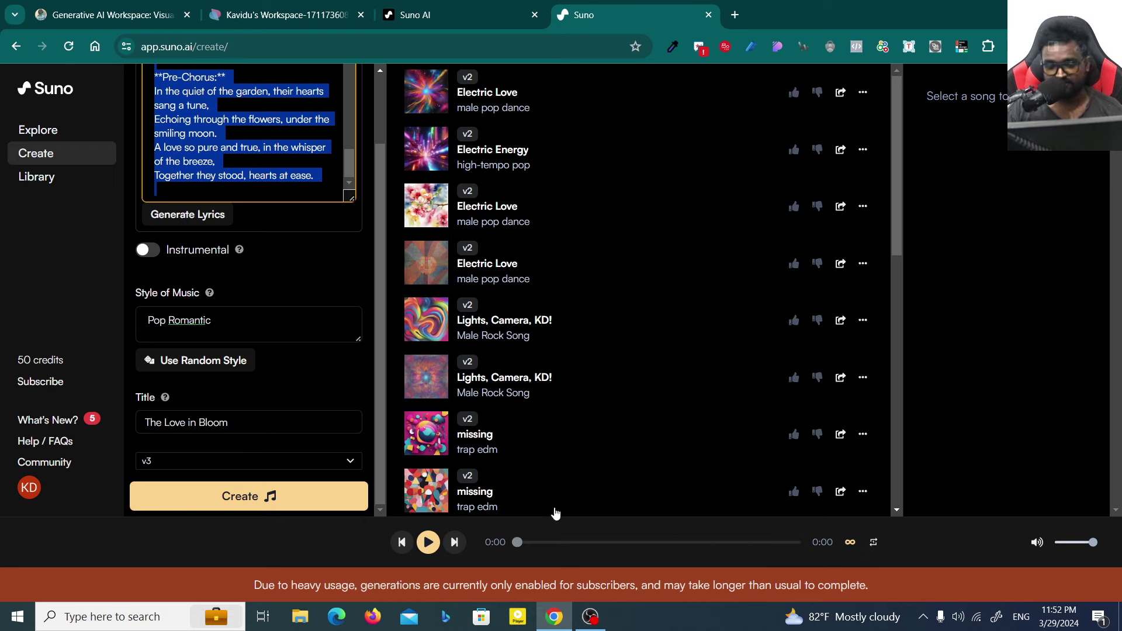
pyautogui.click(285, 498)
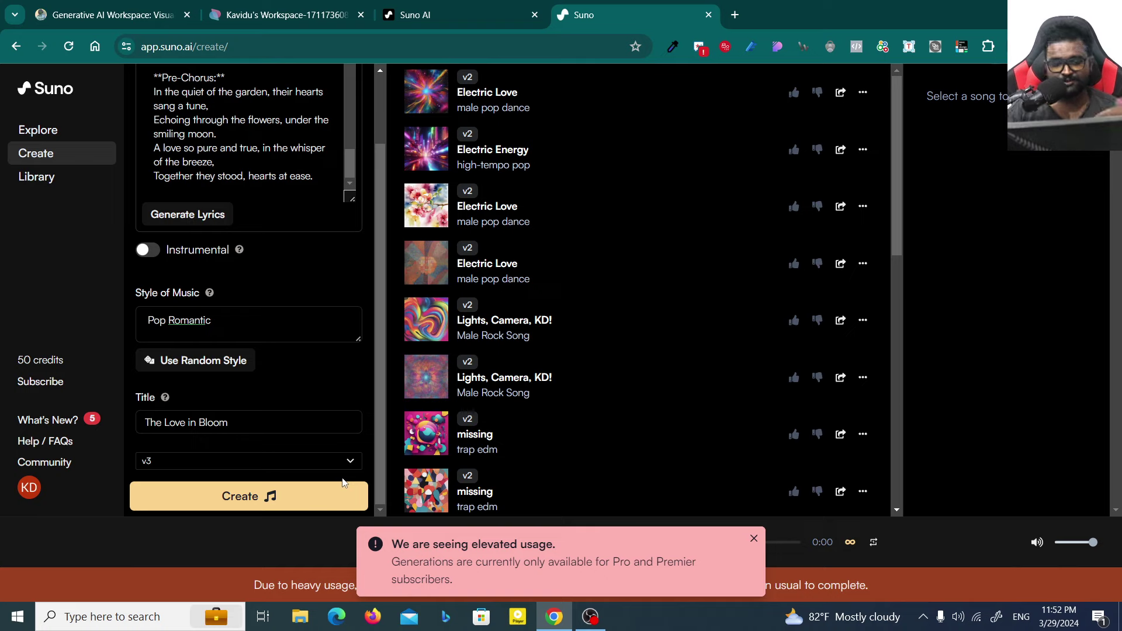
pyautogui.scroll(-10, 652, 427)
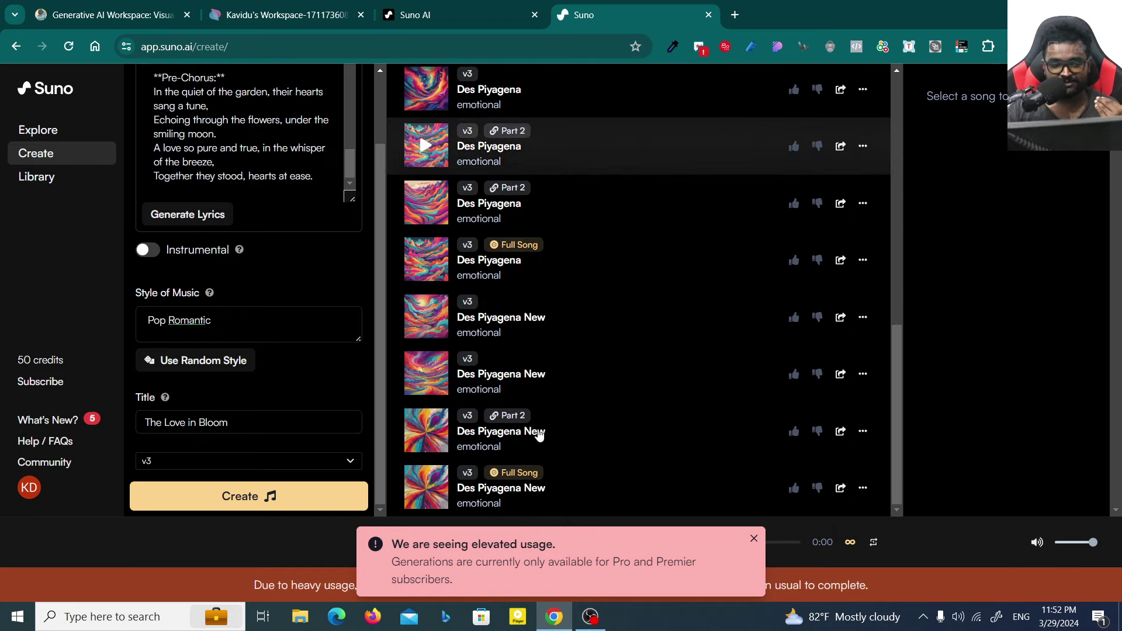
# Play Electric Energy at lower volume, then switch to the first Electric Love track
pyautogui.scroll(10, 521, 424)
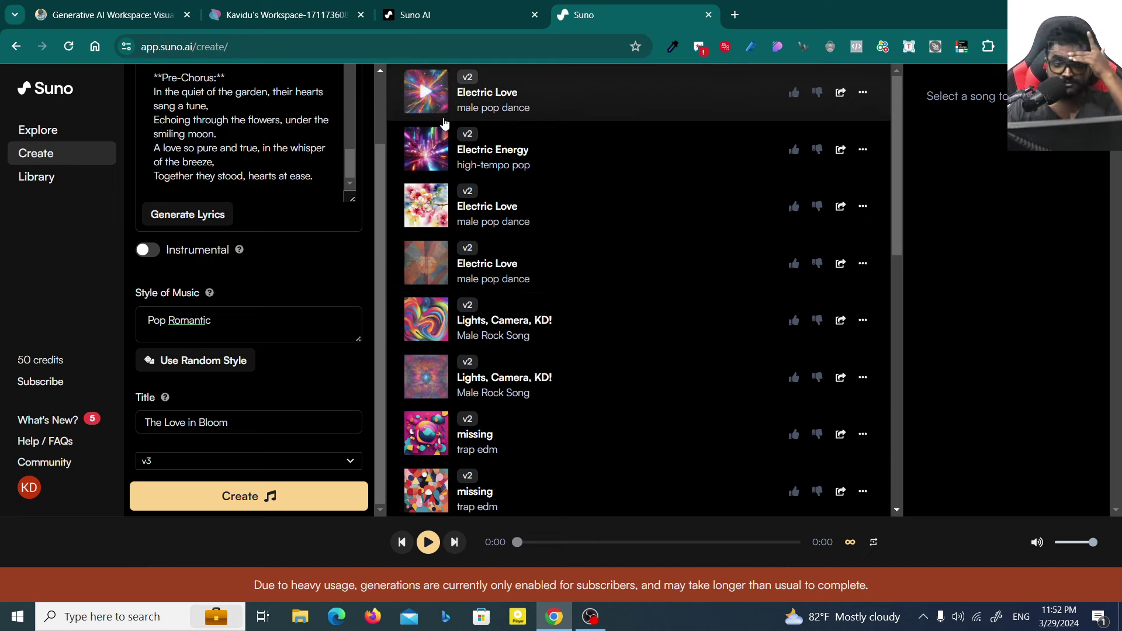
pyautogui.click(424, 154)
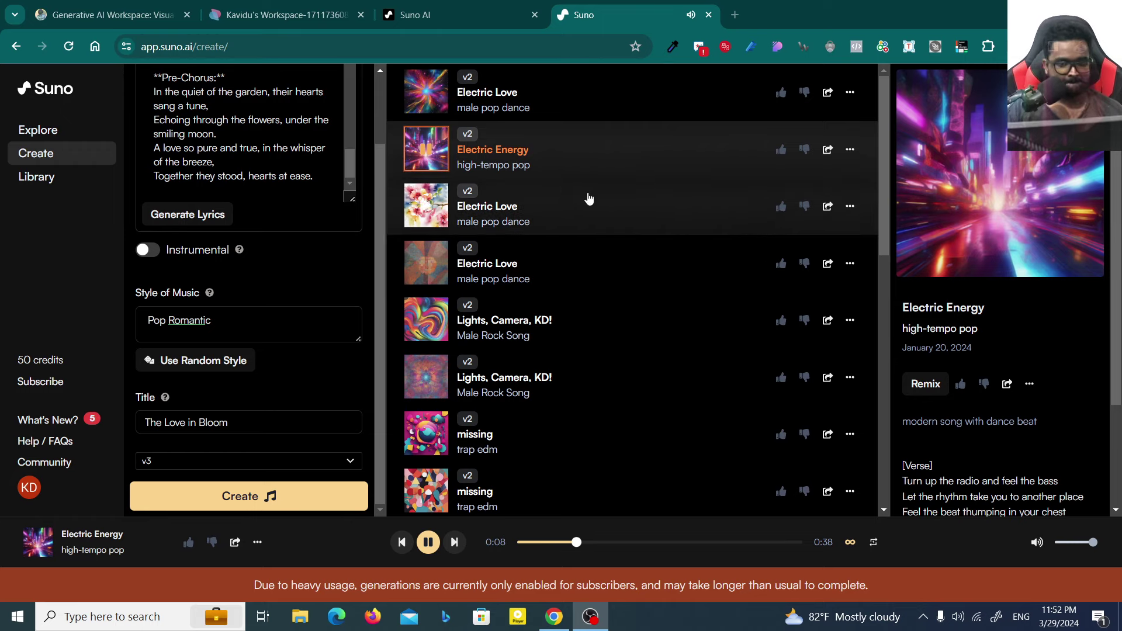
pyautogui.scroll(-2, 973, 395)
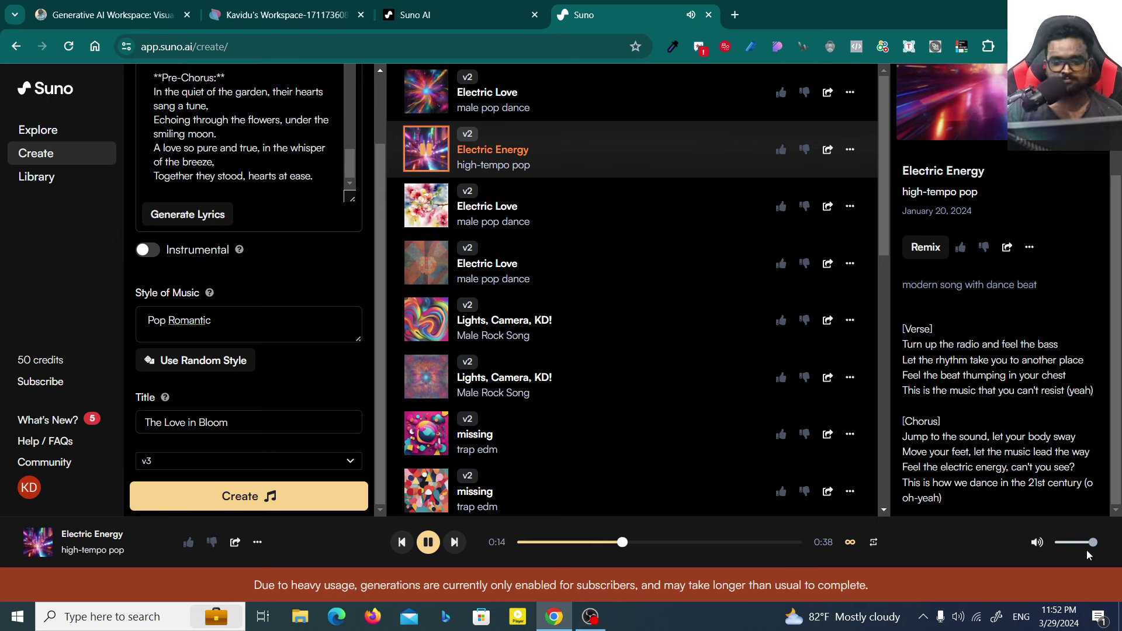
pyautogui.moveTo(1091, 547); pyautogui.dragTo(1077, 549)
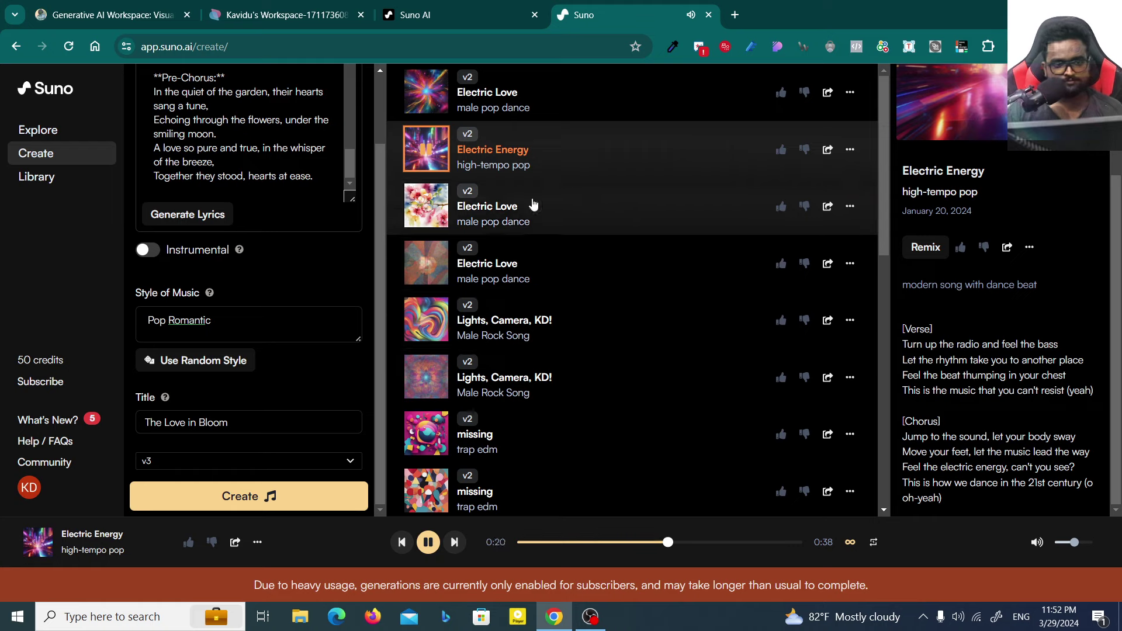
pyautogui.click(426, 91)
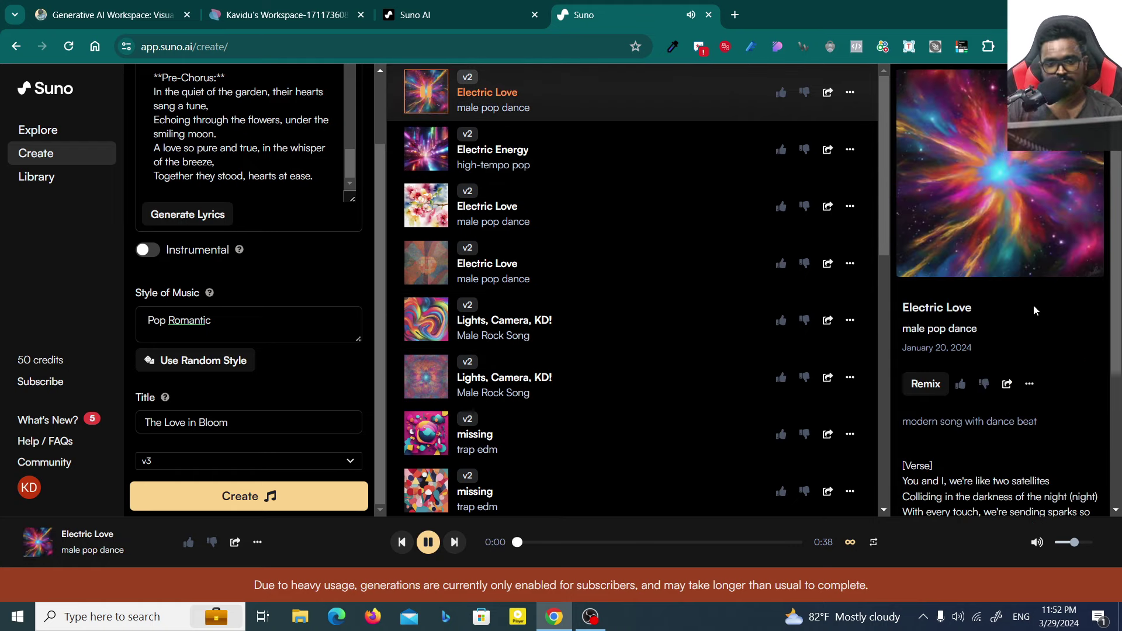
# Lower the playback volume slightly and retry generating The Love in Bloom from the form
pyautogui.scroll(-3, 1031, 308)
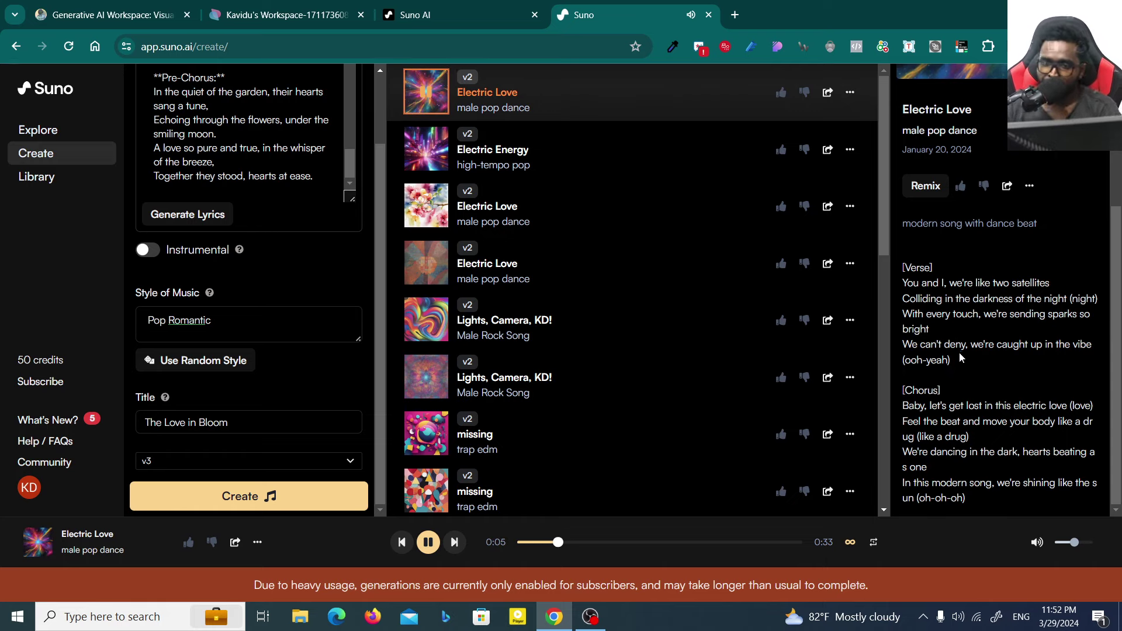
pyautogui.scroll(-3, 550, 398)
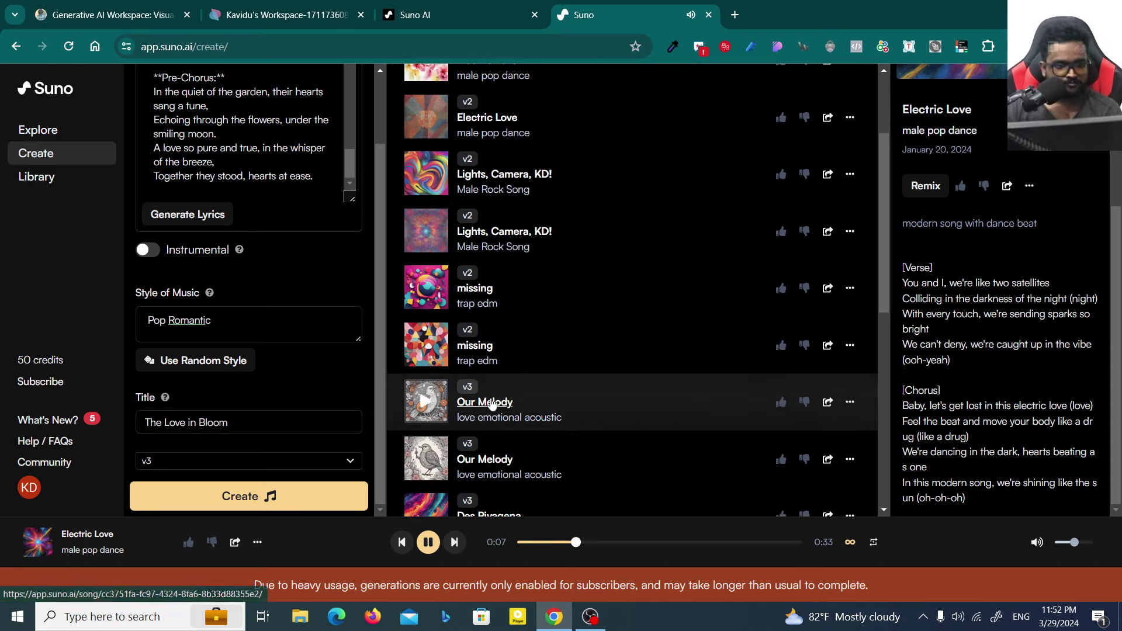
pyautogui.scroll(5, 282, 138)
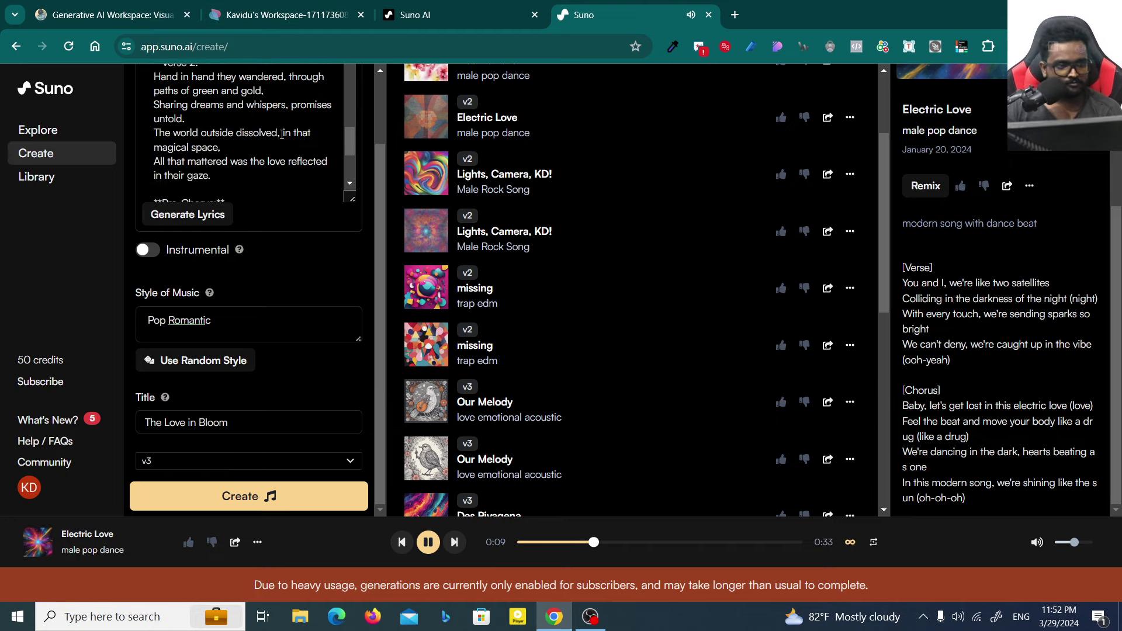
pyautogui.scroll(3, 282, 137)
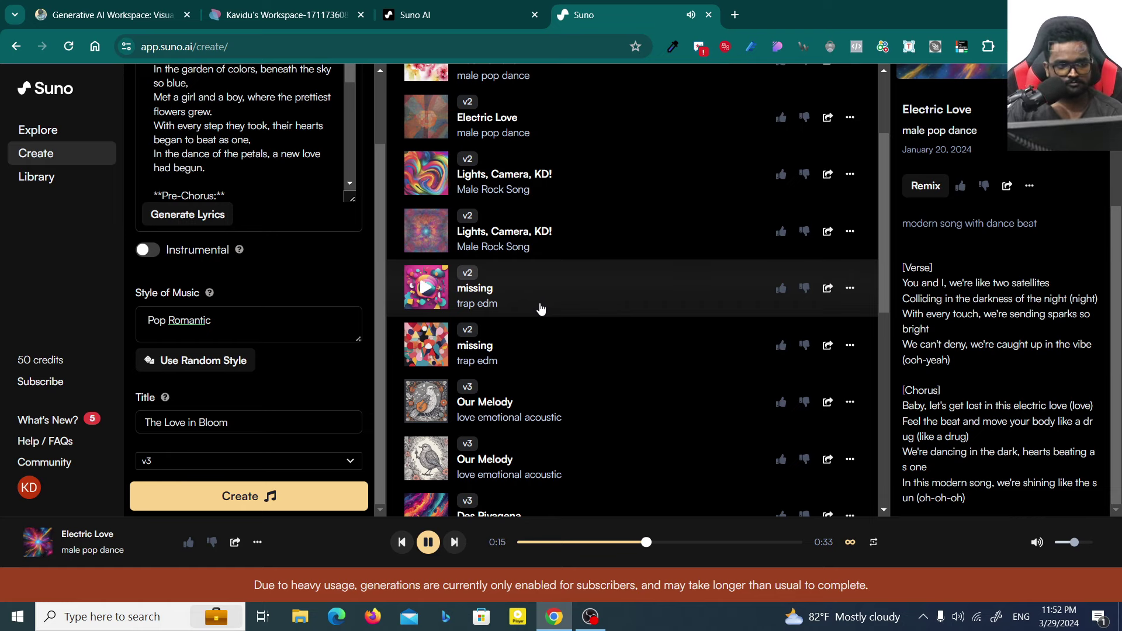
pyautogui.scroll(3, 541, 308)
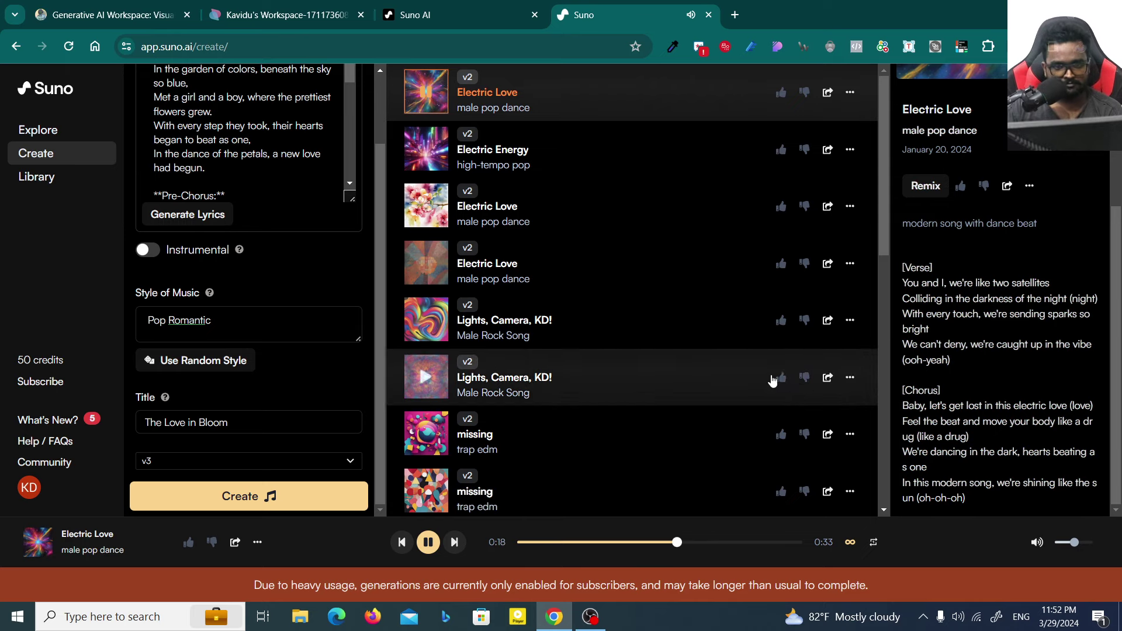
pyautogui.click(1068, 543)
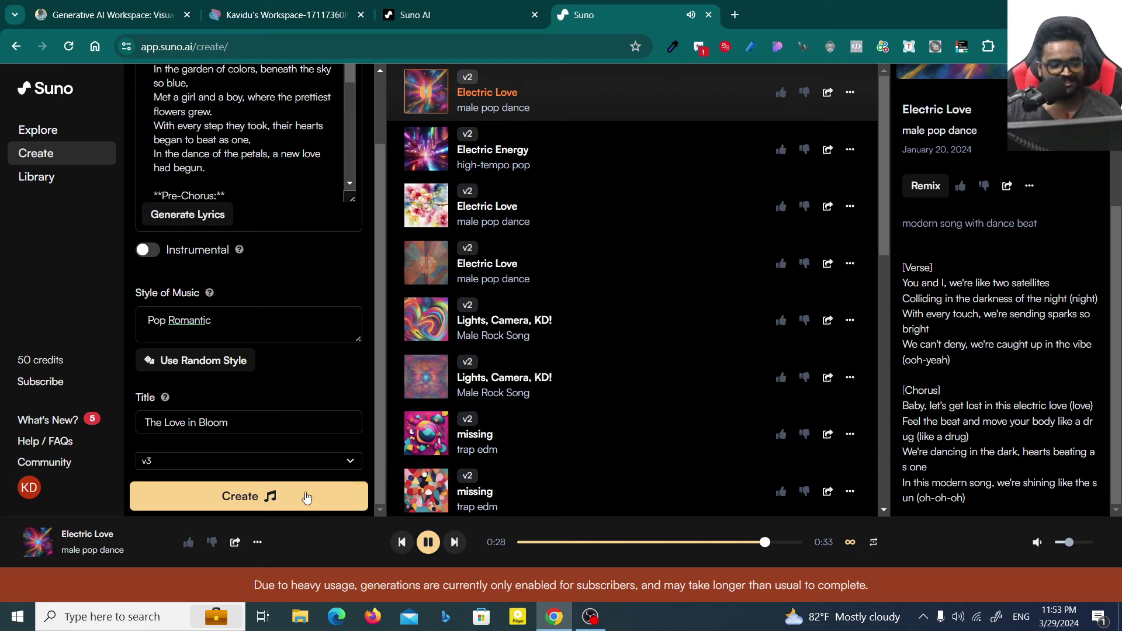
pyautogui.click(306, 497)
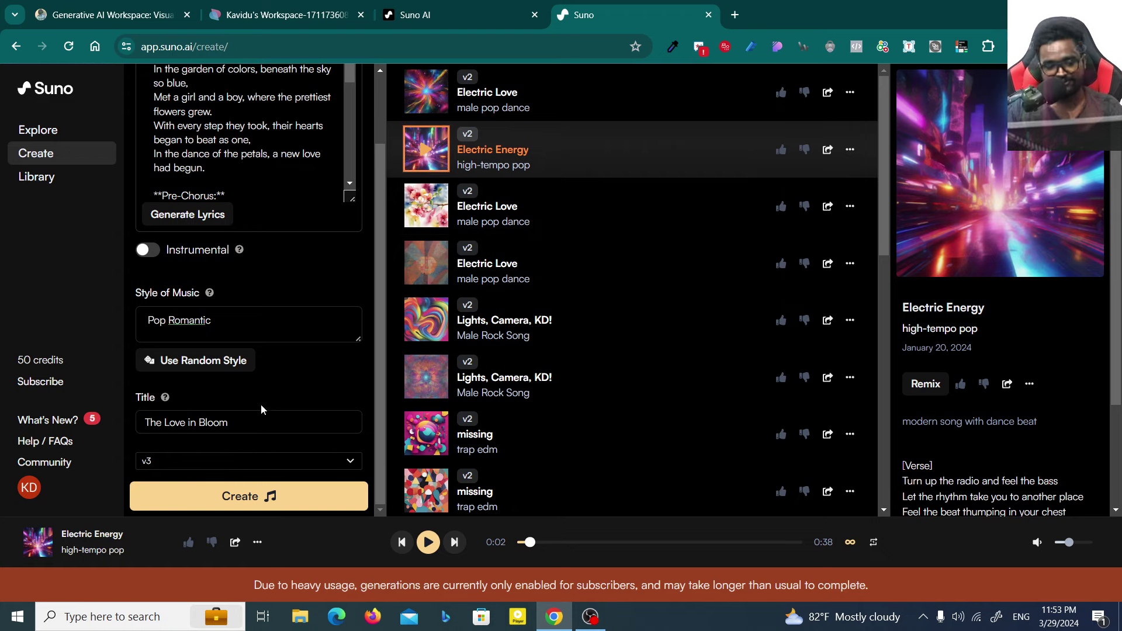
# Play the third Electric Love track while reading its lyrics, then the fourth version
pyautogui.click(420, 204)
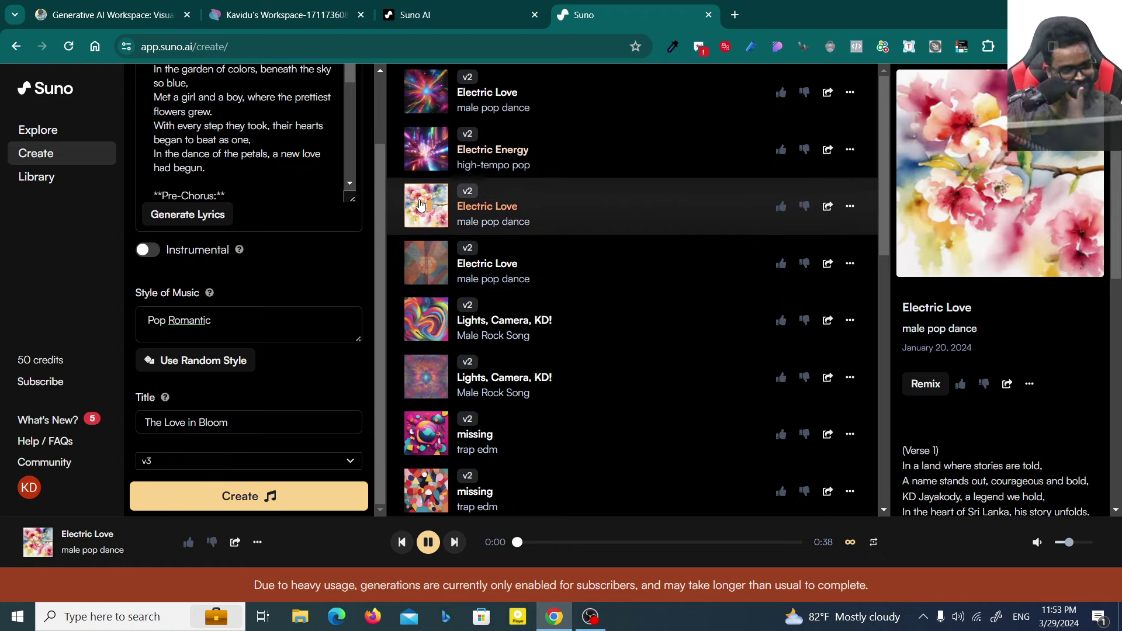
pyautogui.scroll(-8, 957, 237)
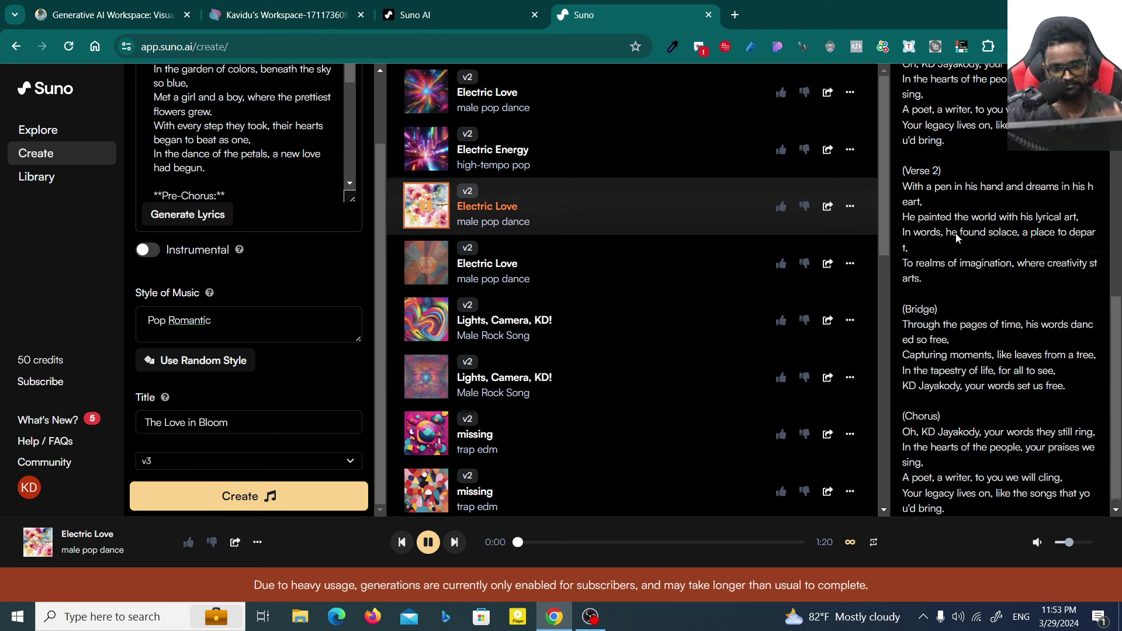
pyautogui.scroll(4, 991, 264)
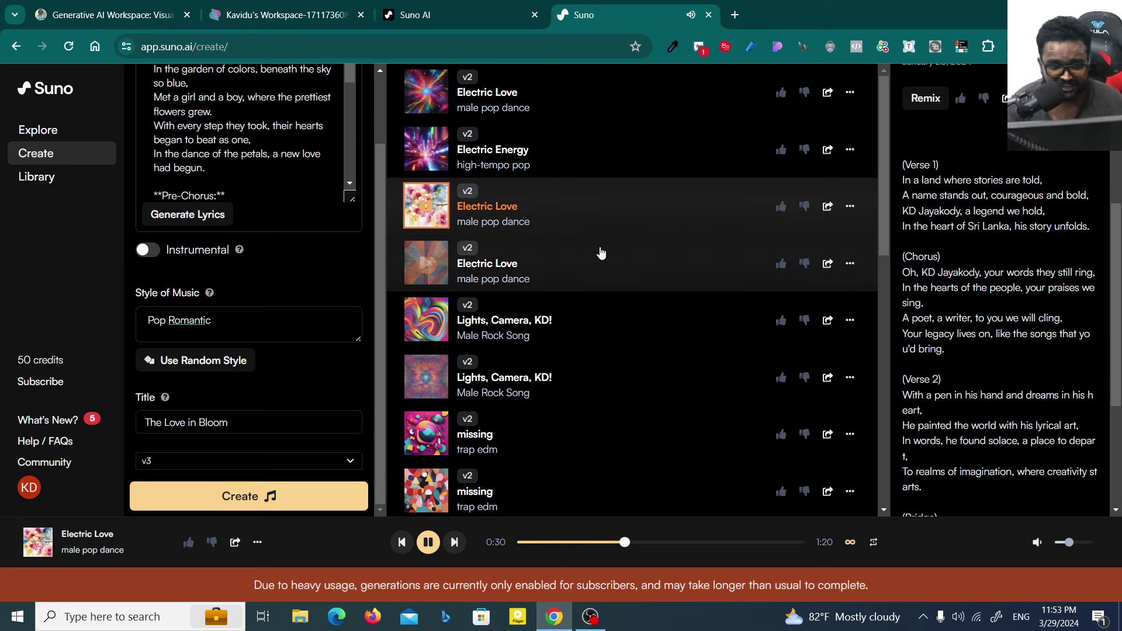
pyautogui.click(431, 264)
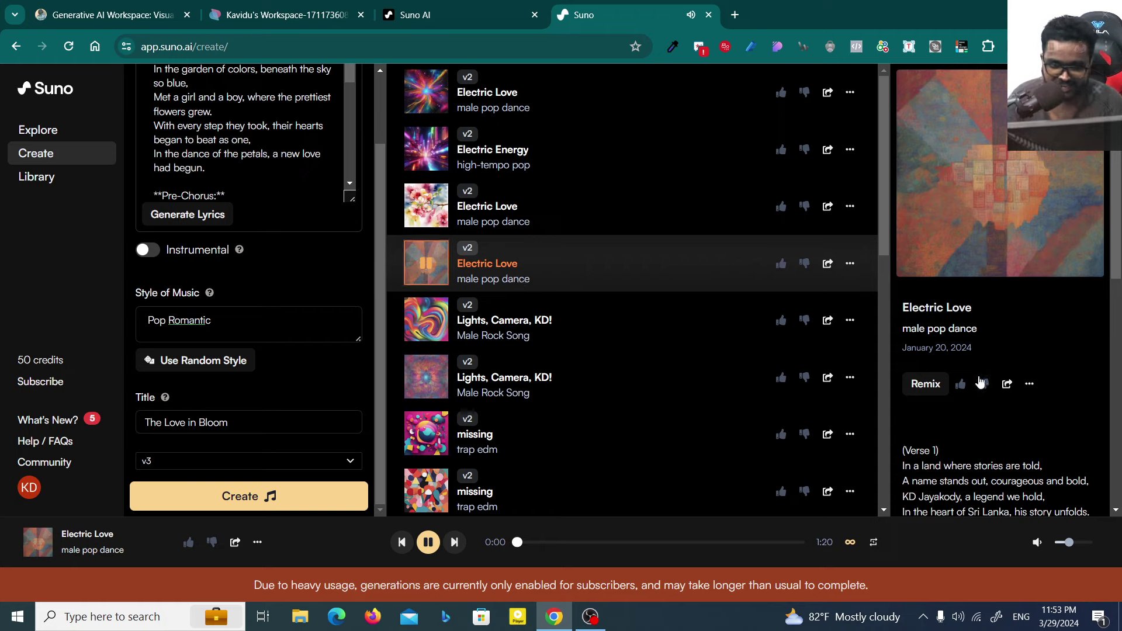
# Highlight a name in the Electric Love chorus lyrics, then clear the highlight
pyautogui.scroll(-5, 974, 202)
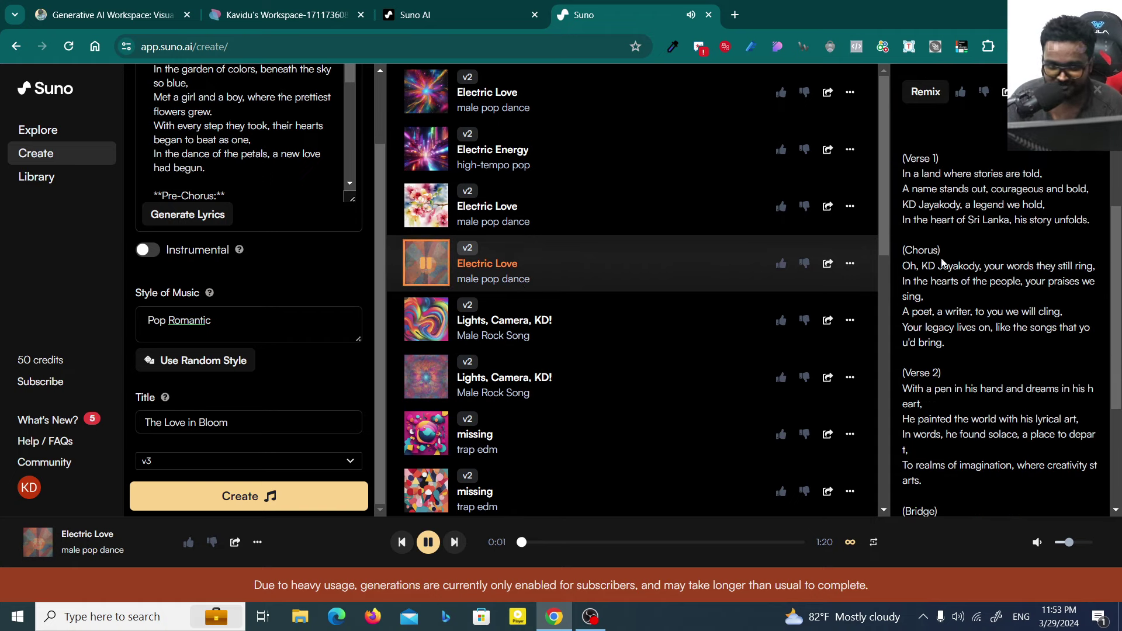
pyautogui.moveTo(937, 266); pyautogui.dragTo(969, 264)
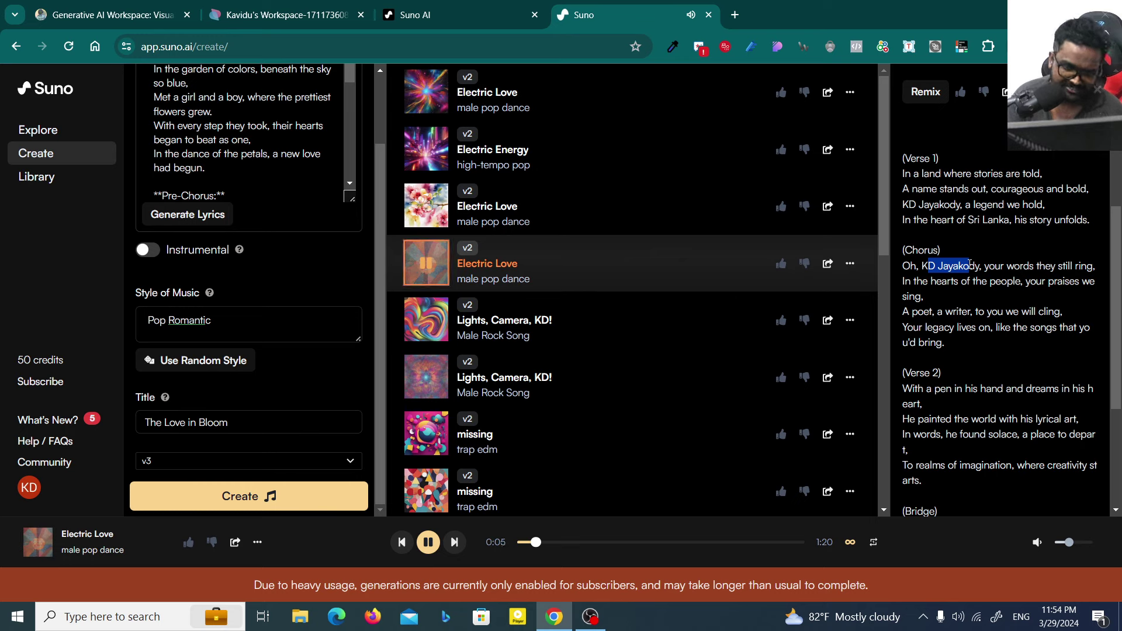
pyautogui.click(1006, 281)
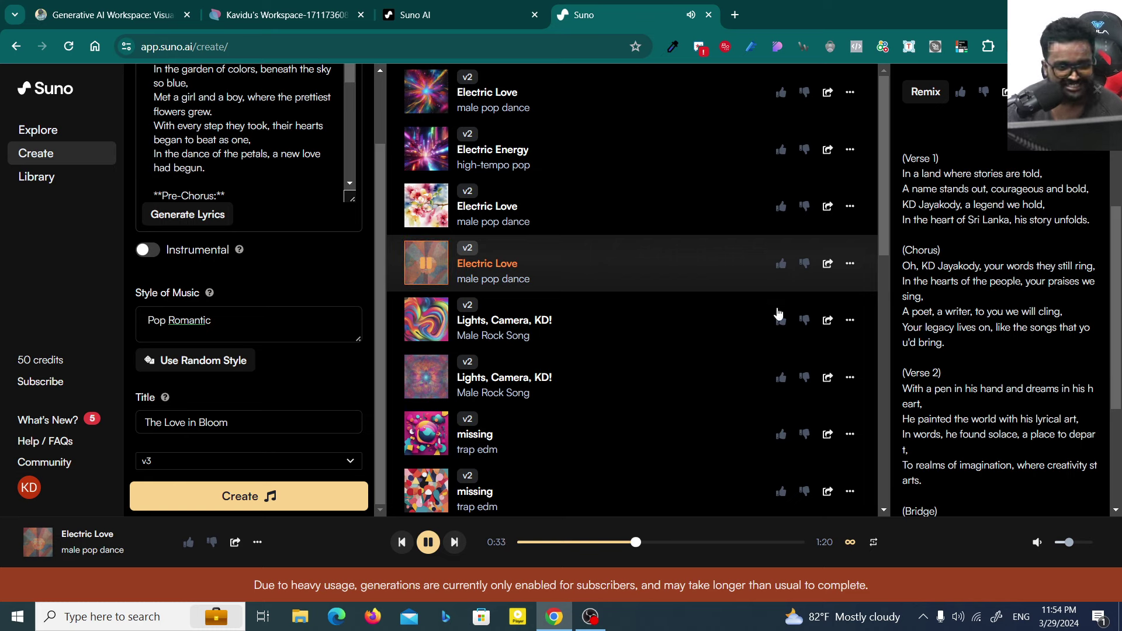
# Skip Electric Love ahead to 1:11, then play the first Lights, Camera, KD! song
pyautogui.click(683, 542)
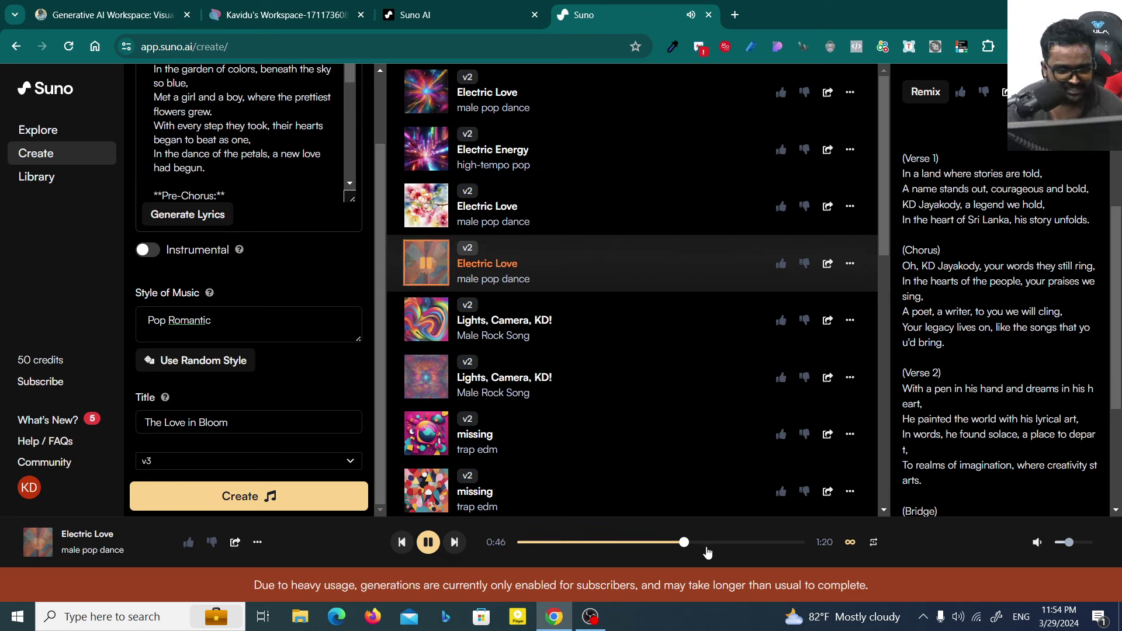
pyautogui.moveTo(707, 552); pyautogui.dragTo(771, 543)
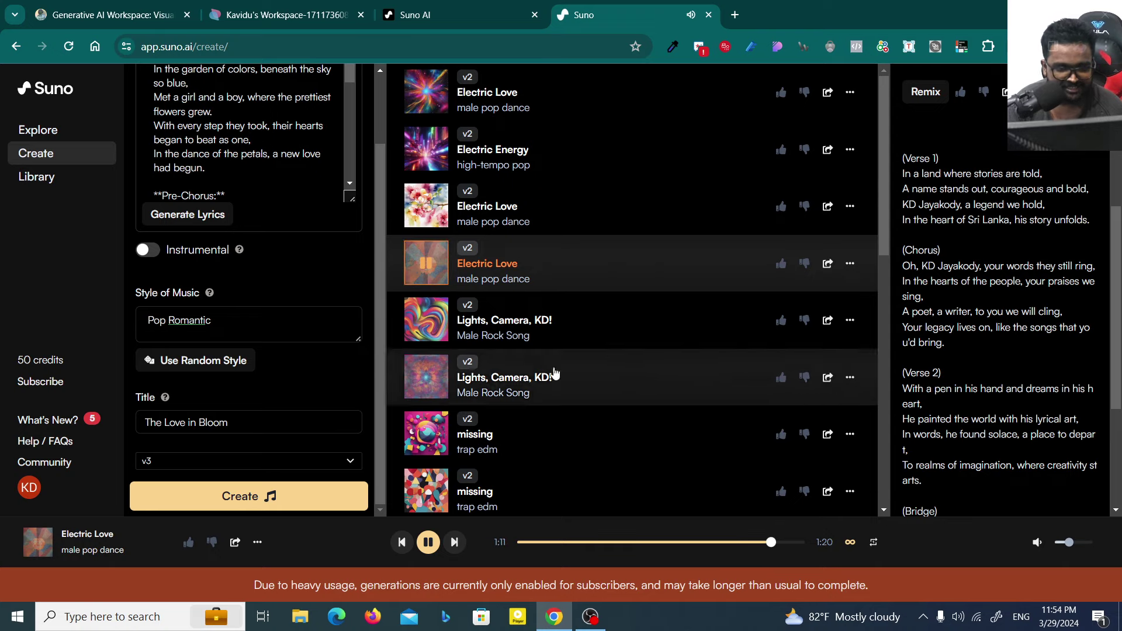
pyautogui.click(556, 340)
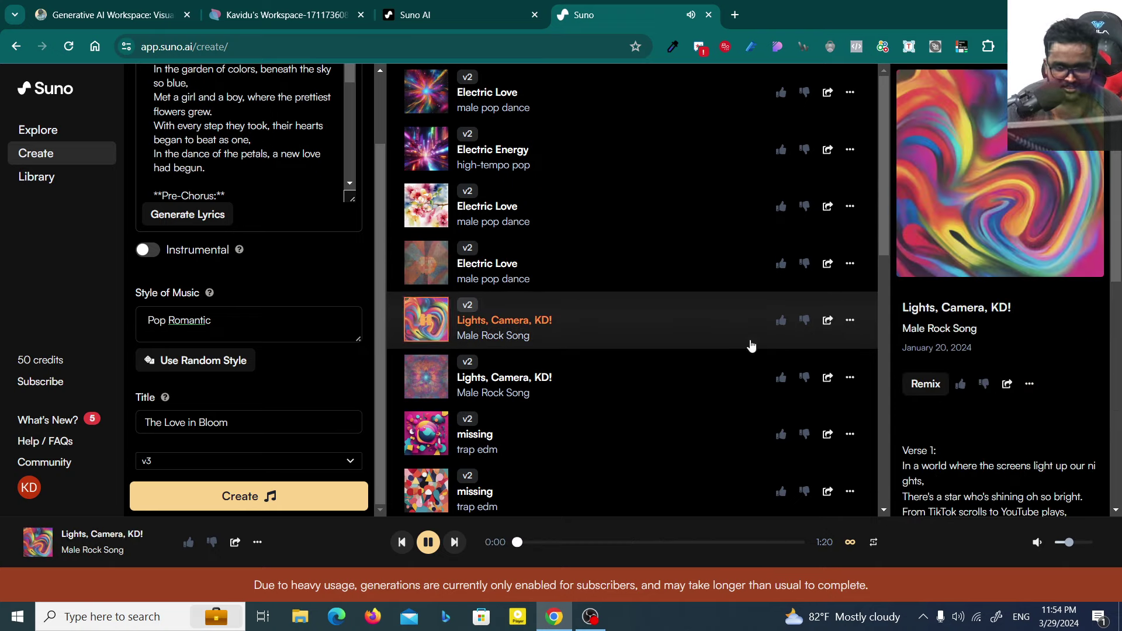
# Scroll through the Lights, Camera, KD! lyrics, selecting and deselecting the lyrics block
pyautogui.scroll(-4, 1047, 242)
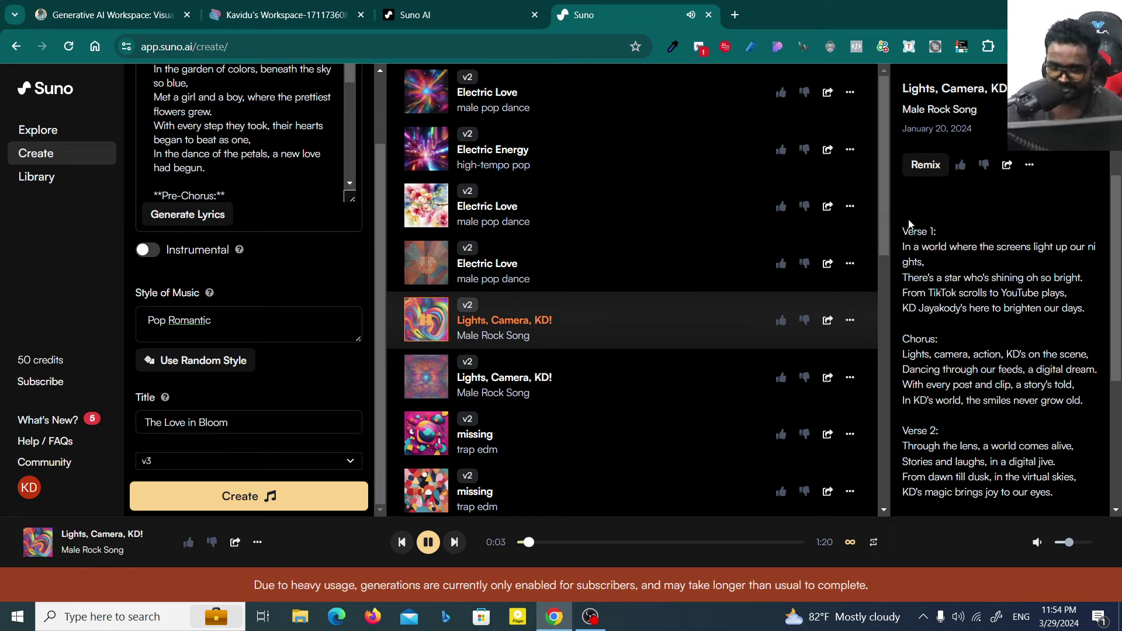
pyautogui.moveTo(902, 263); pyautogui.dragTo(974, 402)
pyautogui.scroll(-3, 988, 387)
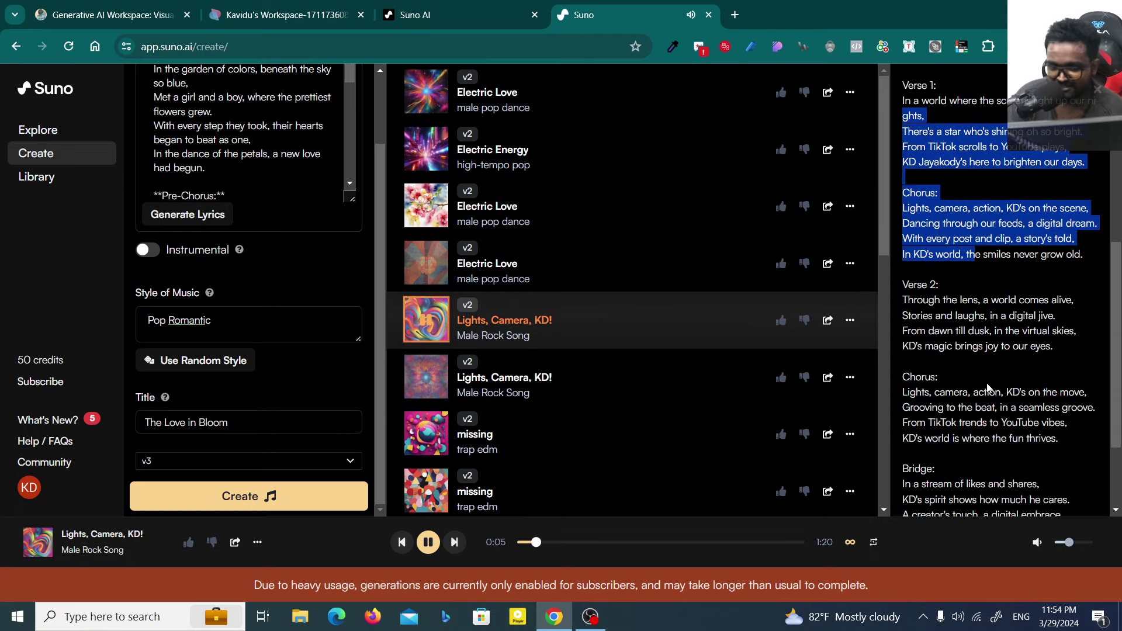
pyautogui.scroll(-2, 988, 387)
pyautogui.tripleClick(989, 447)
pyautogui.scroll(4, 989, 447)
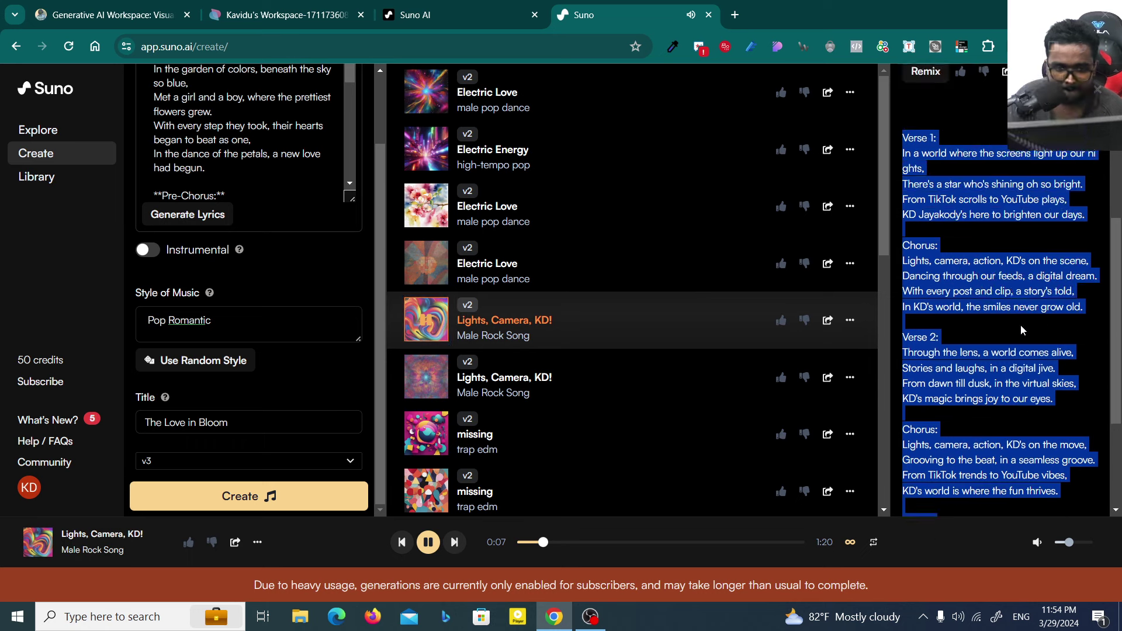
pyautogui.click(1021, 330)
pyautogui.scroll(-1, 706, 333)
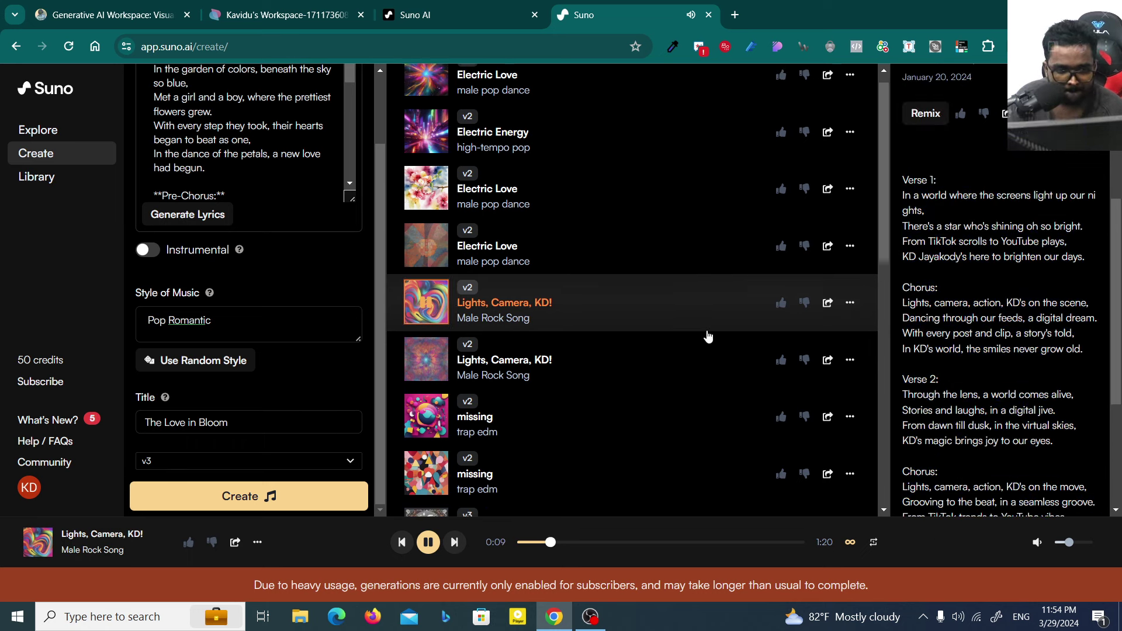
pyautogui.scroll(3, 972, 278)
pyautogui.scroll(-2, 972, 278)
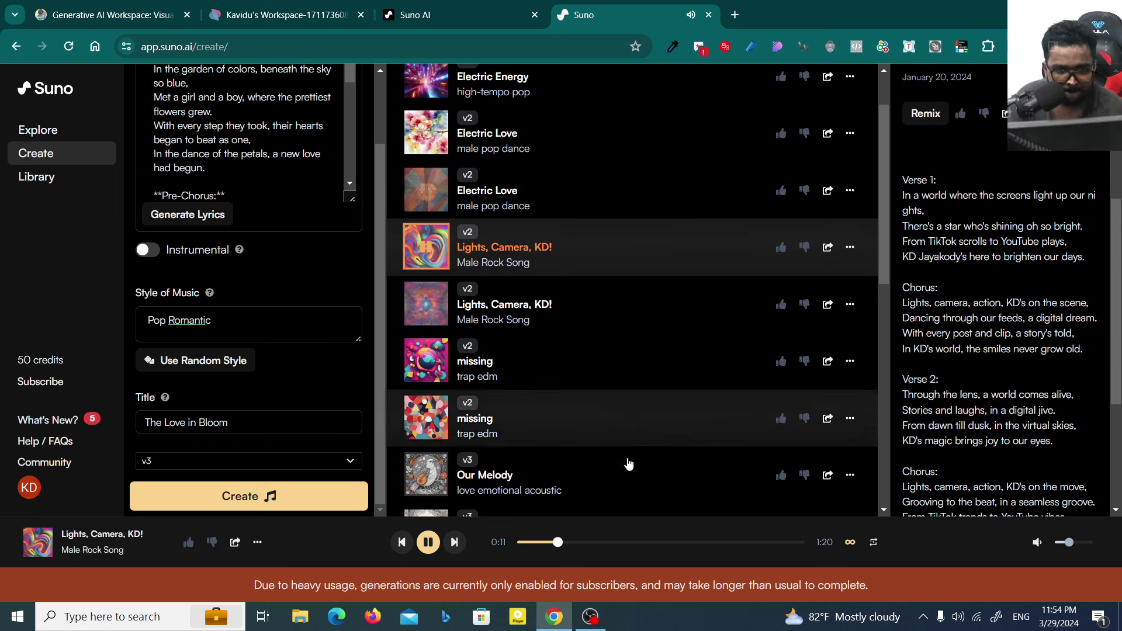
# Jump playback to 0:23 and follow the lyrics until about 0:59
pyautogui.click(598, 542)
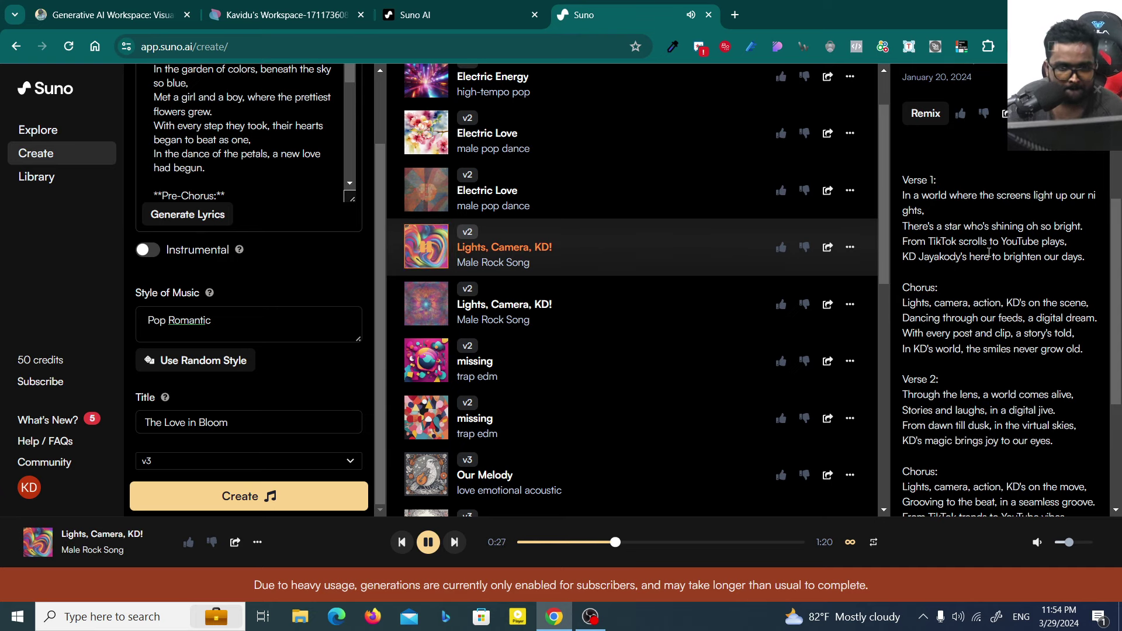
pyautogui.scroll(-1, 990, 254)
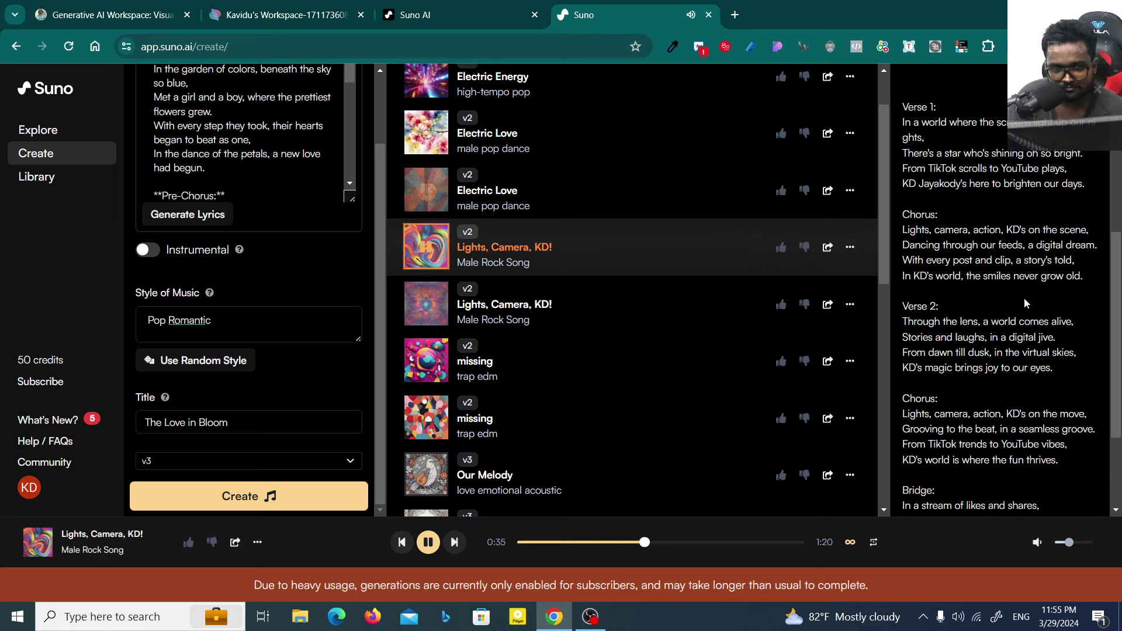
pyautogui.scroll(-1, 1023, 296)
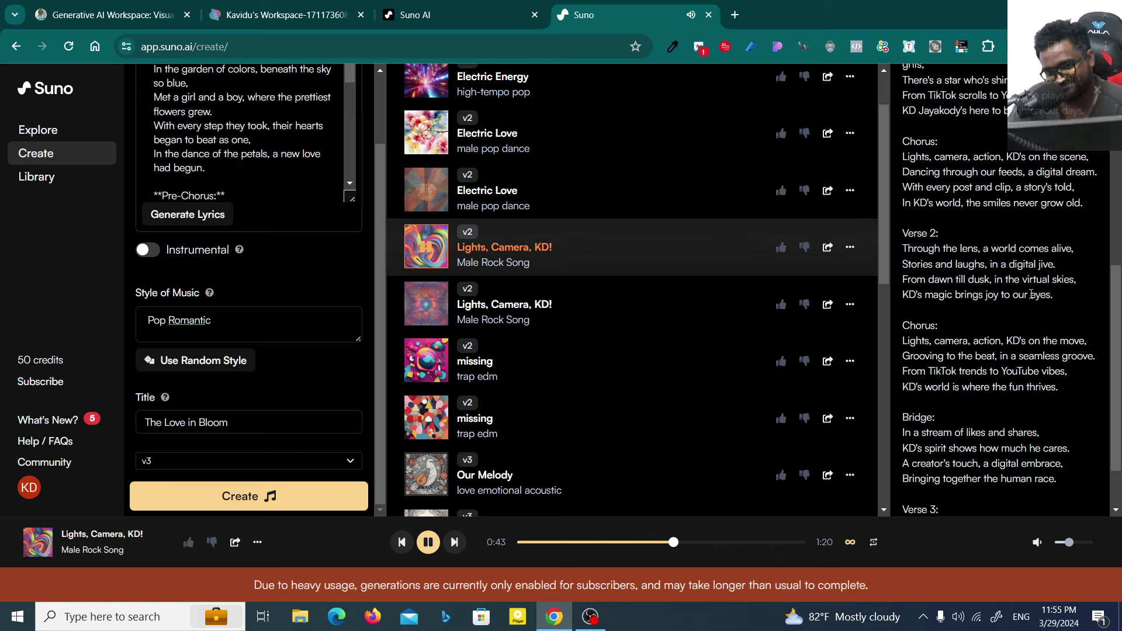
pyautogui.scroll(2, 1032, 294)
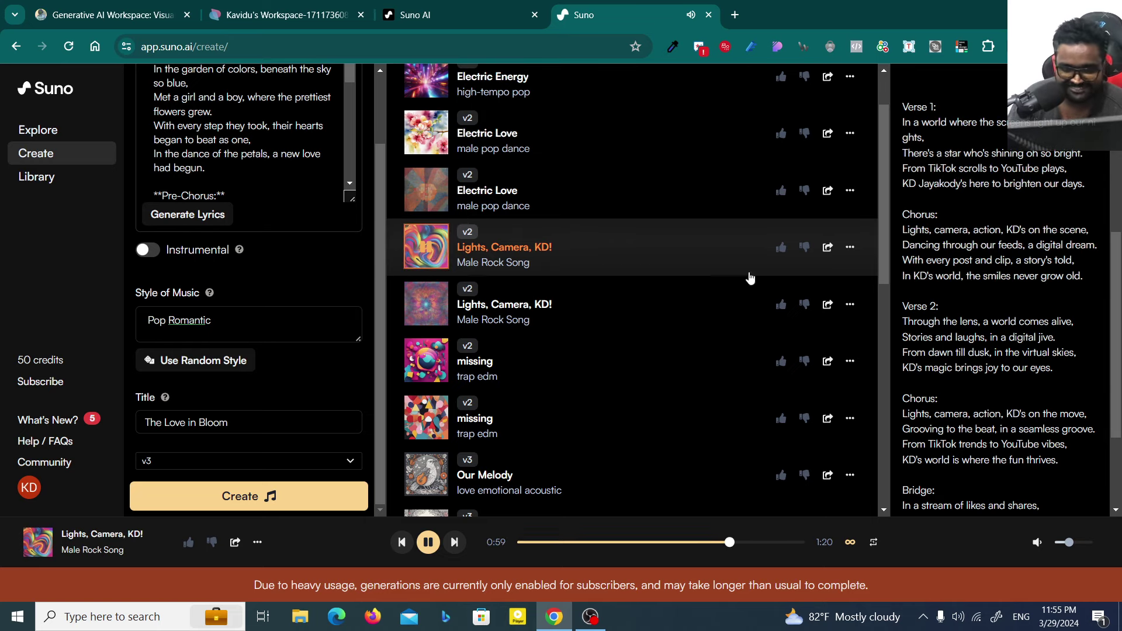
pyautogui.click(428, 257)
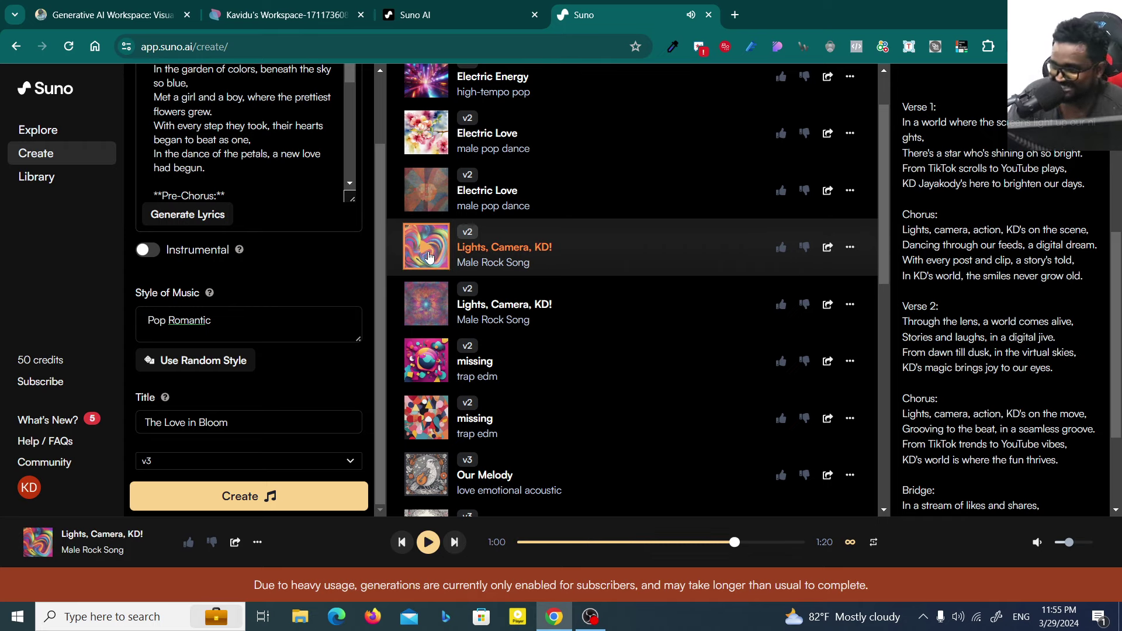
pyautogui.click(274, 497)
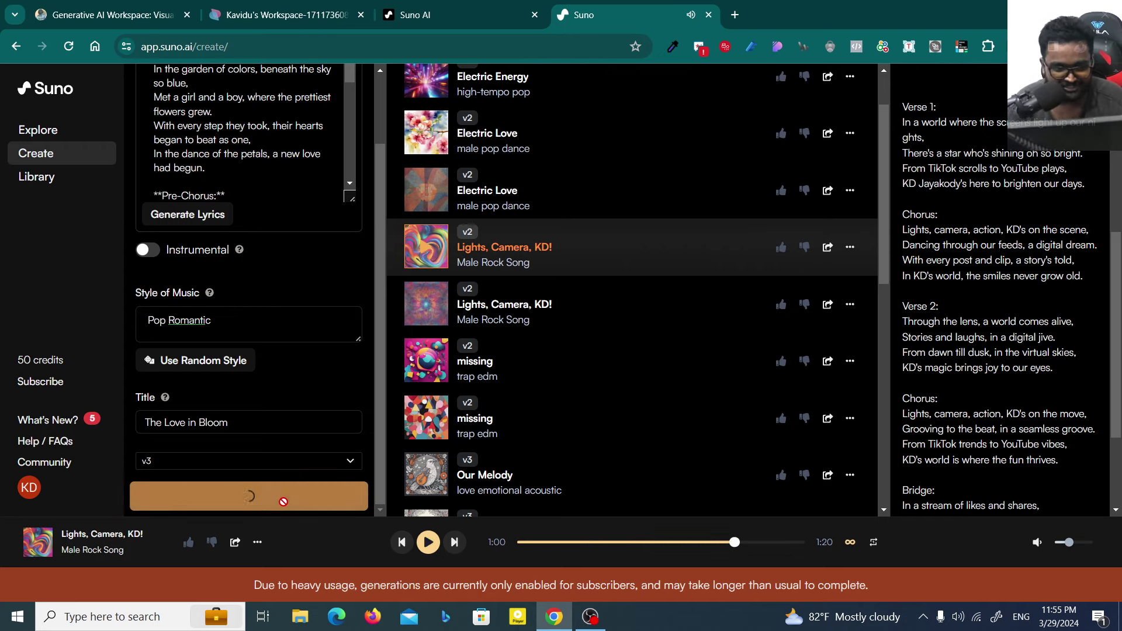
pyautogui.scroll(-6, 604, 409)
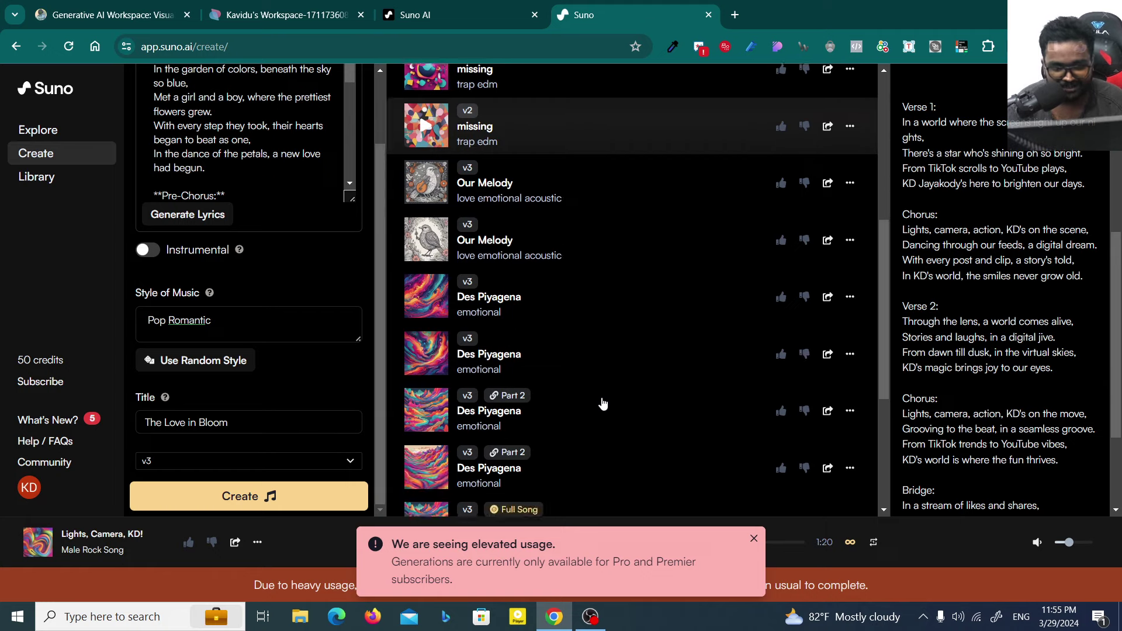
pyautogui.scroll(8, 606, 414)
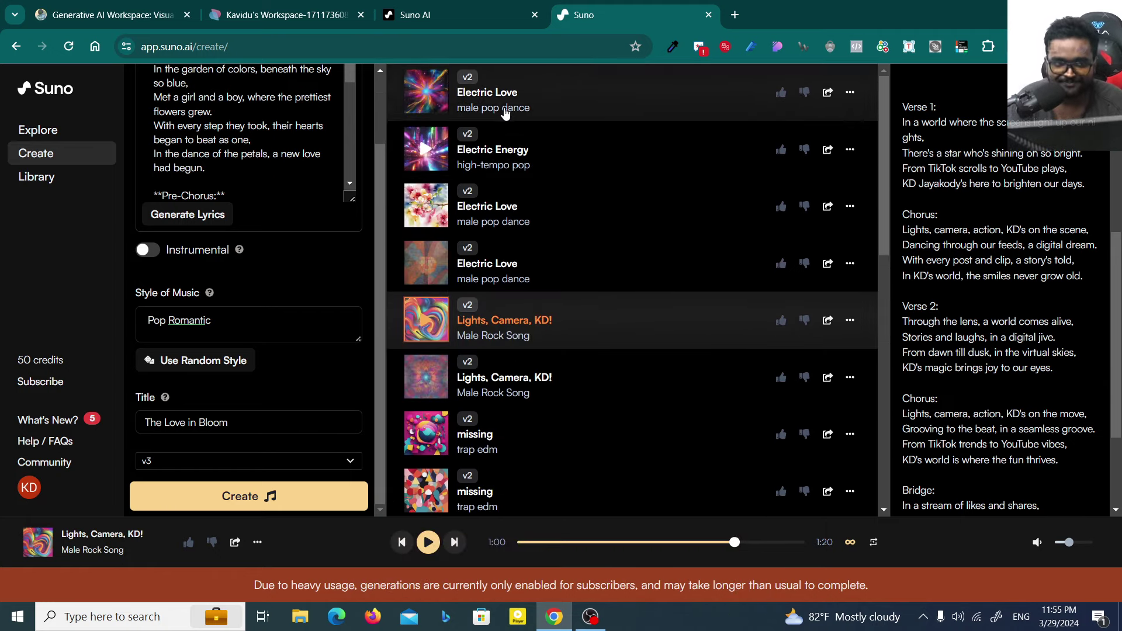
pyautogui.scroll(-3, 590, 175)
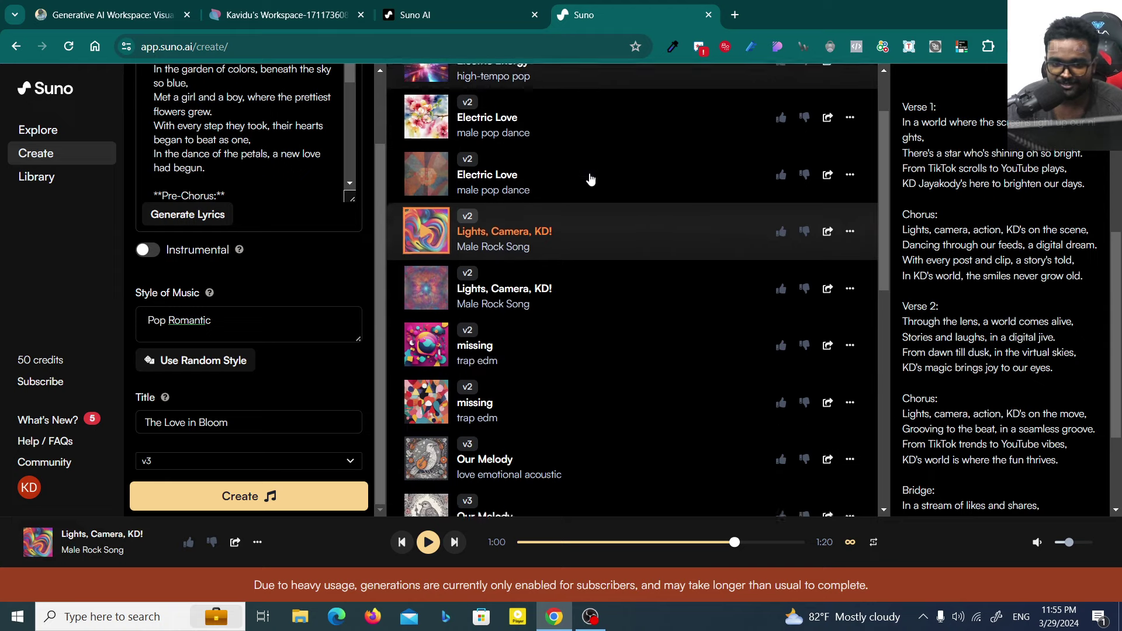
pyautogui.scroll(-8, 591, 180)
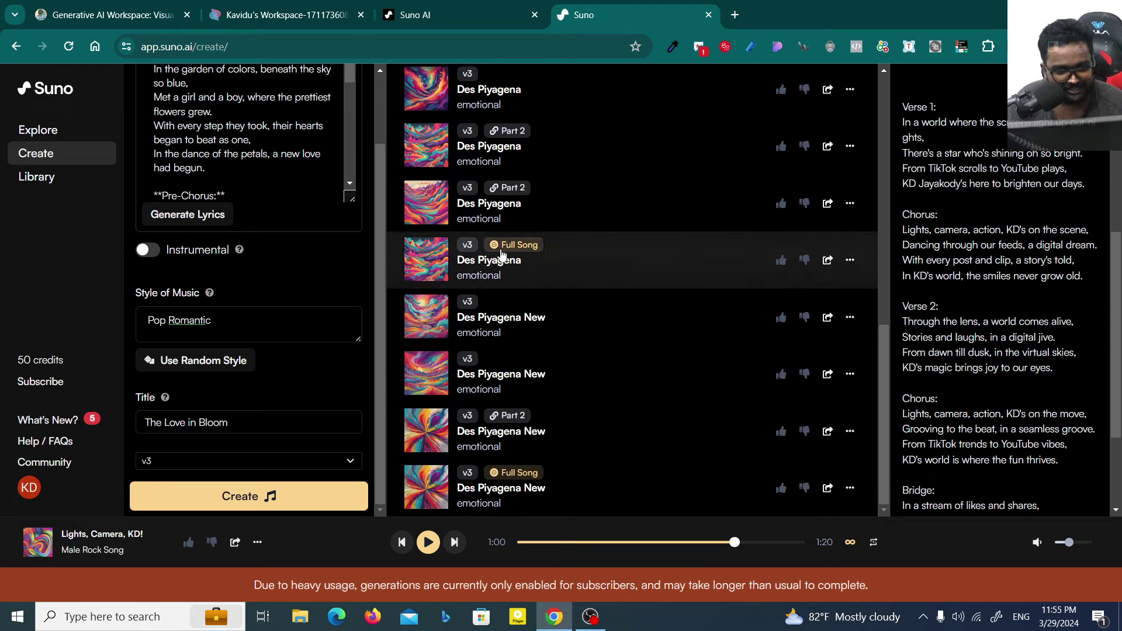
pyautogui.scroll(6, 505, 315)
pyautogui.scroll(3, 504, 316)
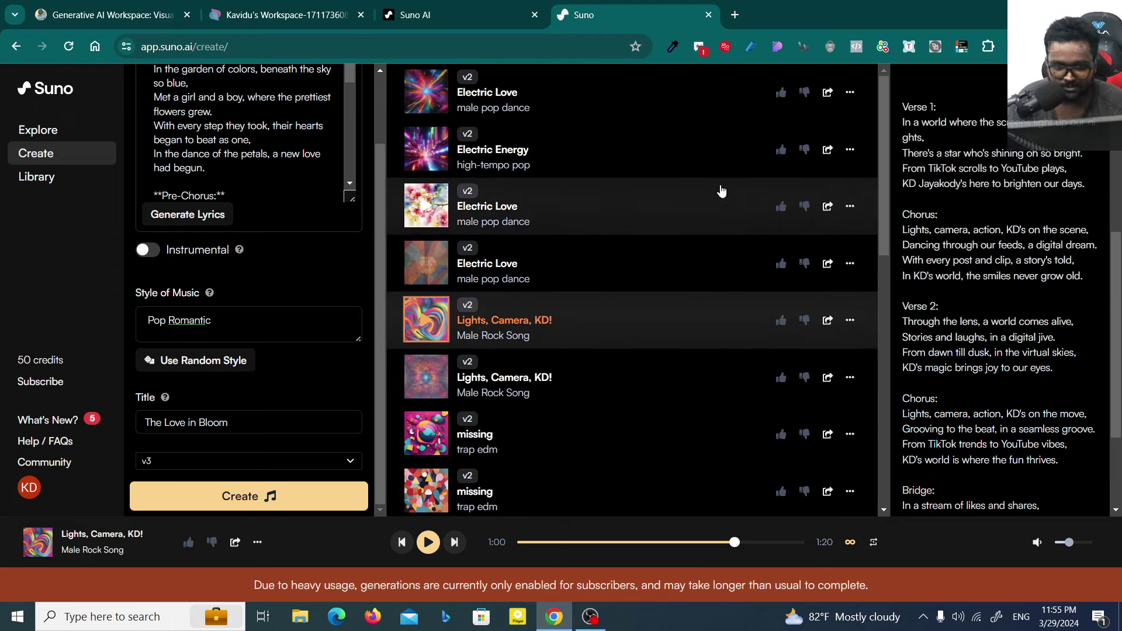